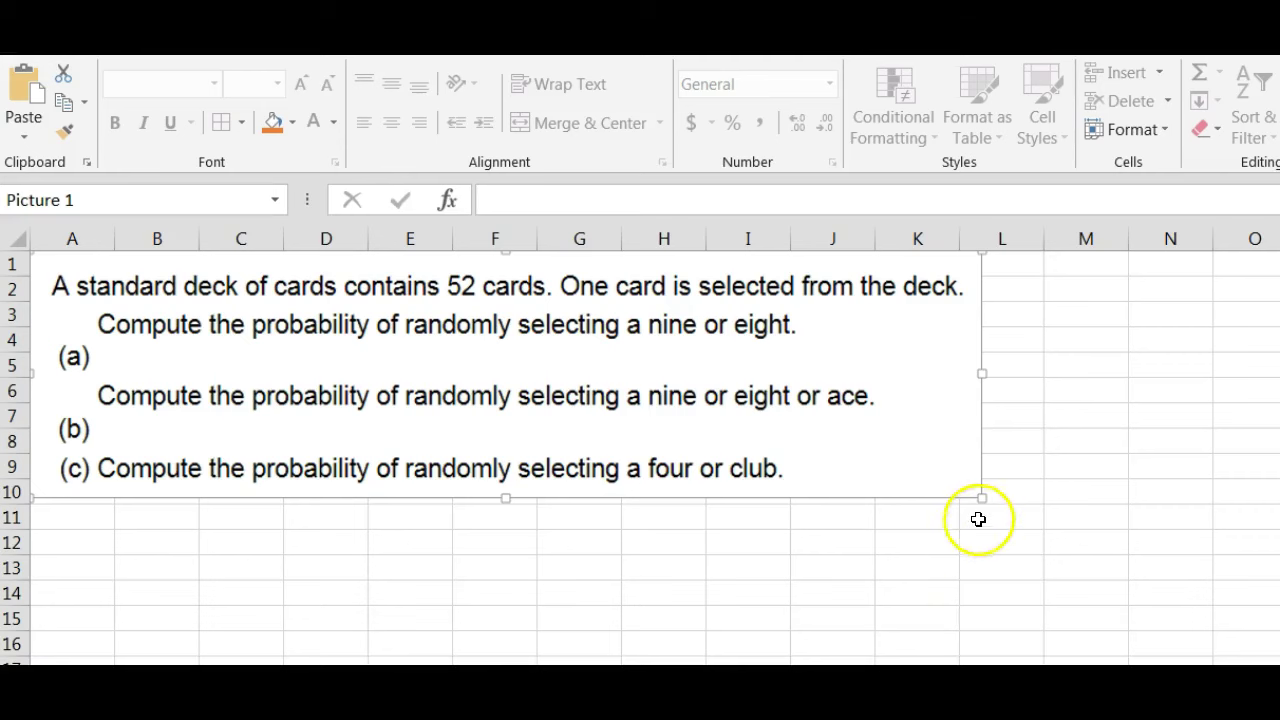
# Stretch the card-probability question picture so it spans to column M and row 12
pyautogui.moveTo(982, 500); pyautogui.dragTo(1141, 505)
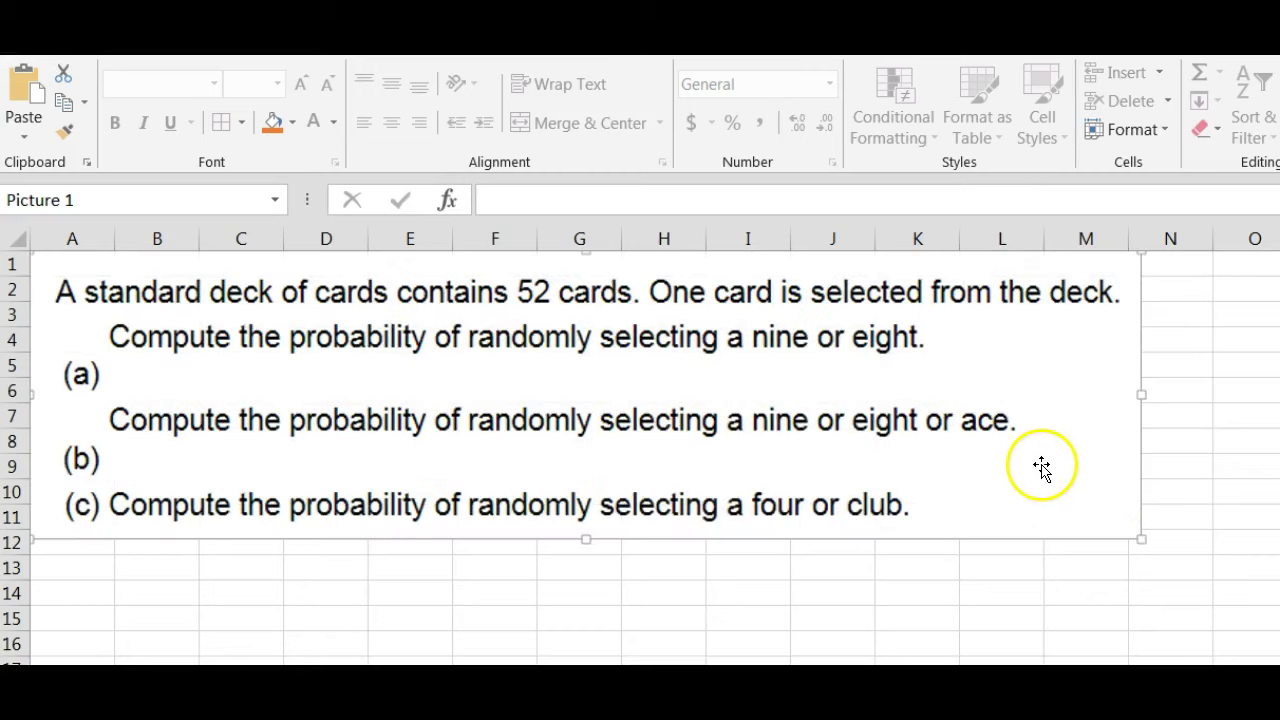
pyautogui.click(1000, 482)
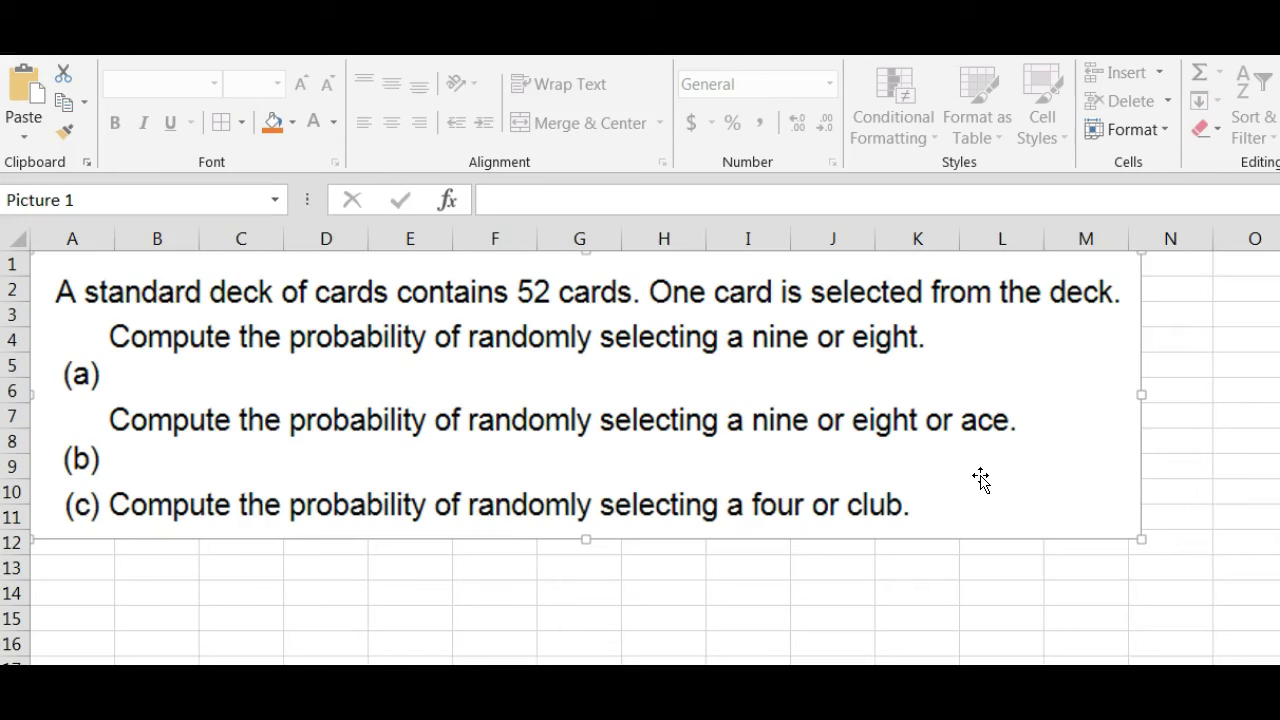
pyautogui.click(582, 449)
# Set the font size of cells A13:K24 below the picture to 14
pyautogui.click(469, 551)
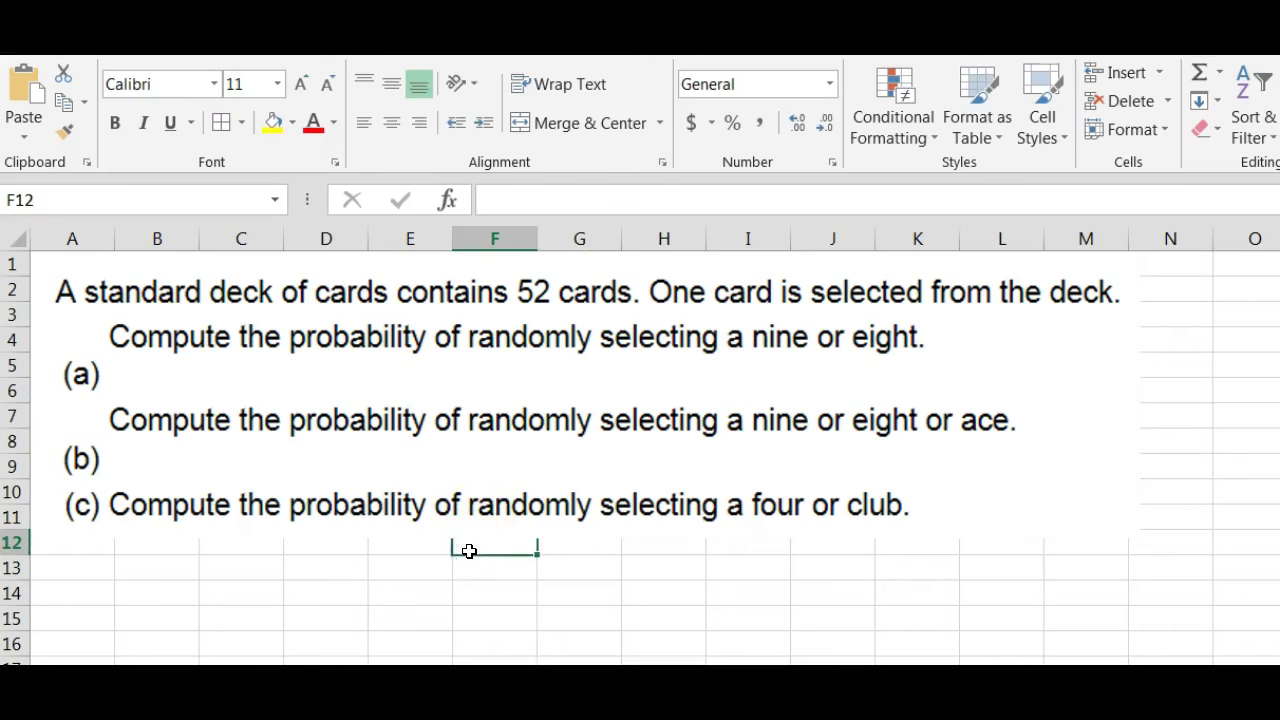
pyautogui.scroll(-4, 469, 551)
pyautogui.scroll(1, 472, 523)
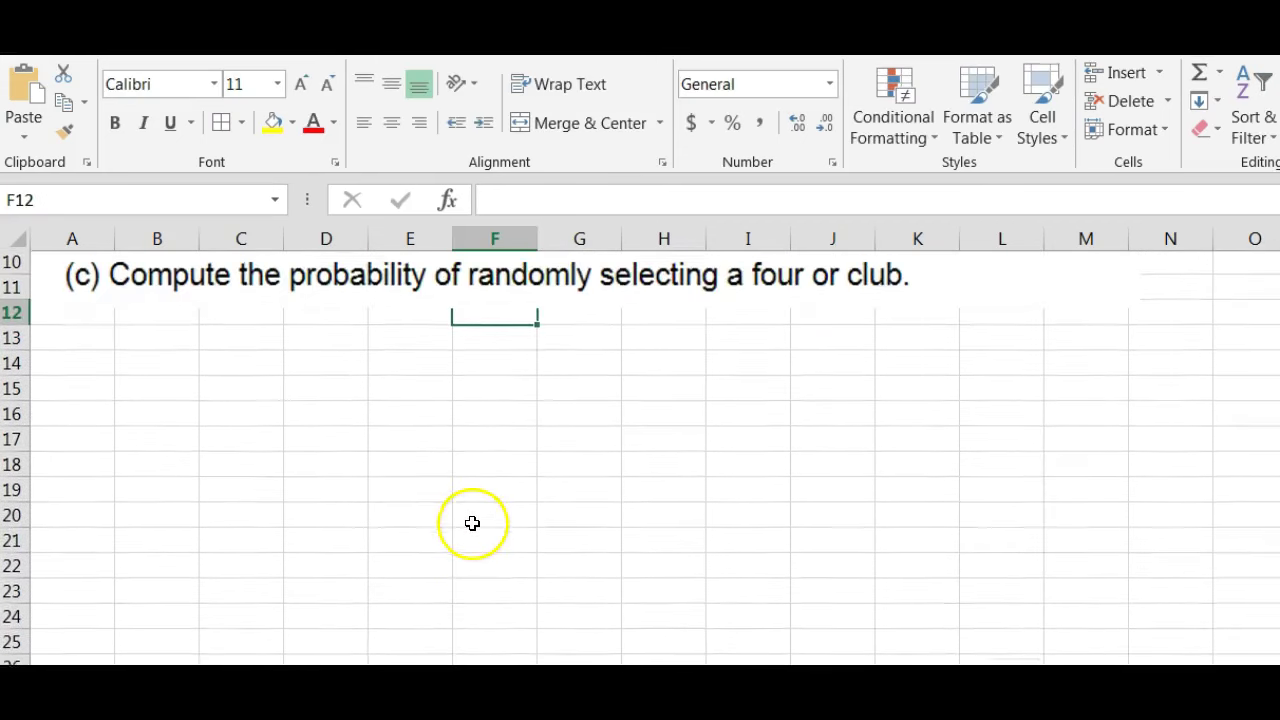
pyautogui.click(94, 340)
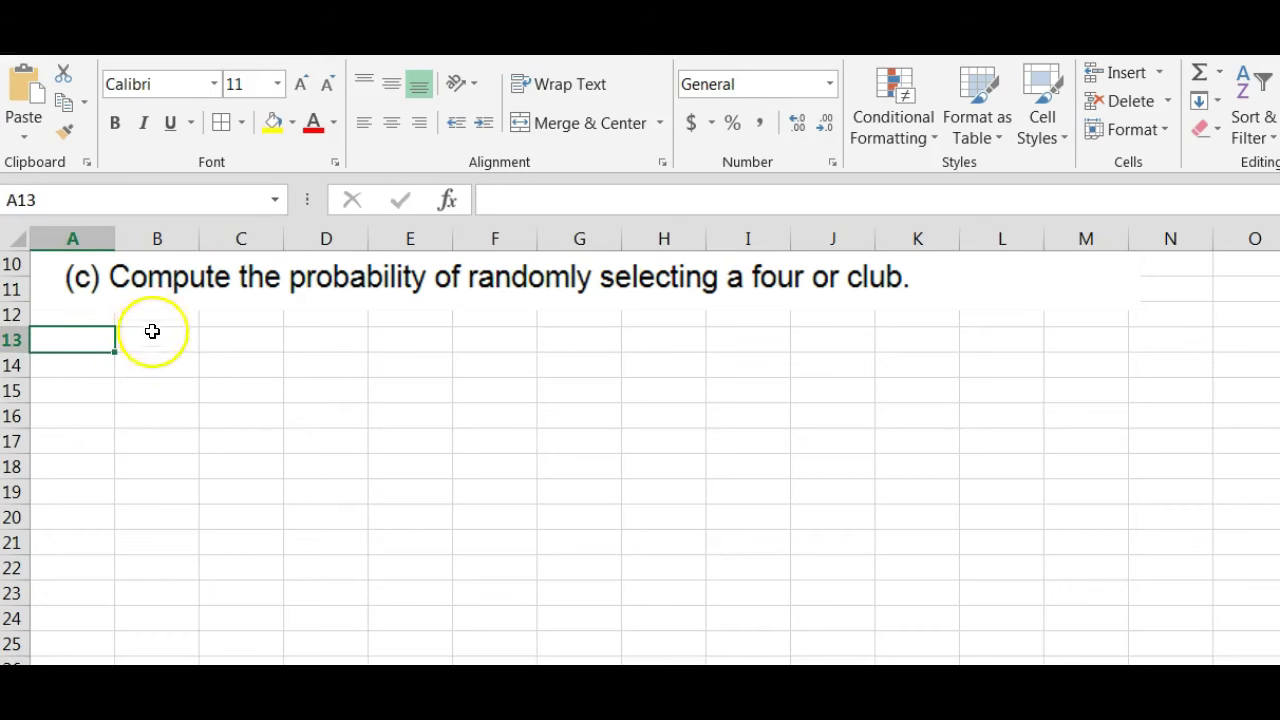
pyautogui.moveTo(95, 347); pyautogui.dragTo(889, 612)
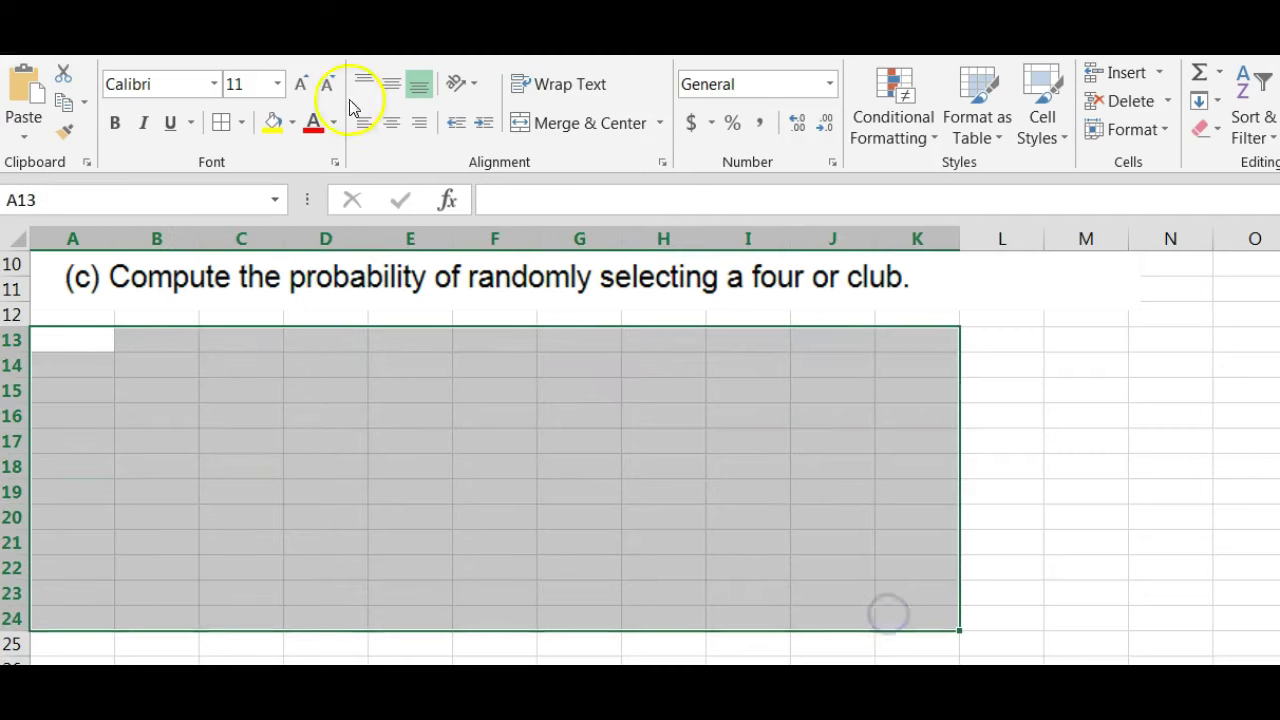
pyautogui.click(277, 84)
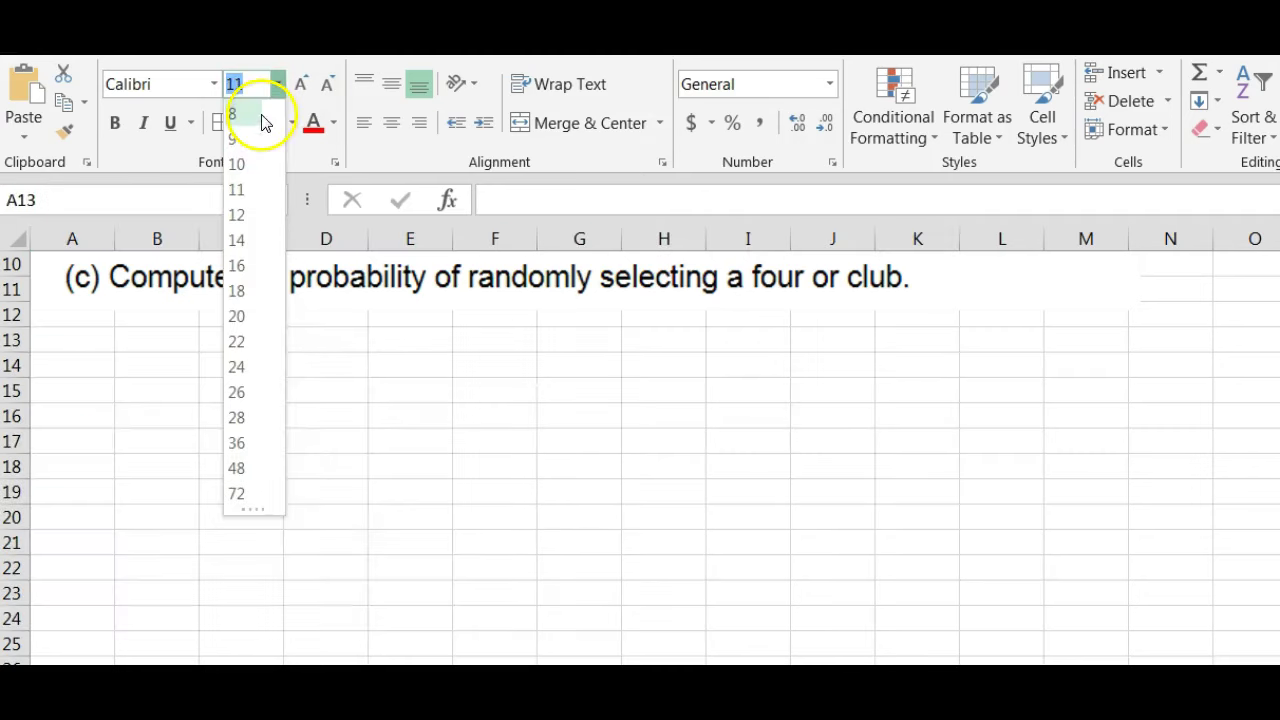
pyautogui.click(248, 240)
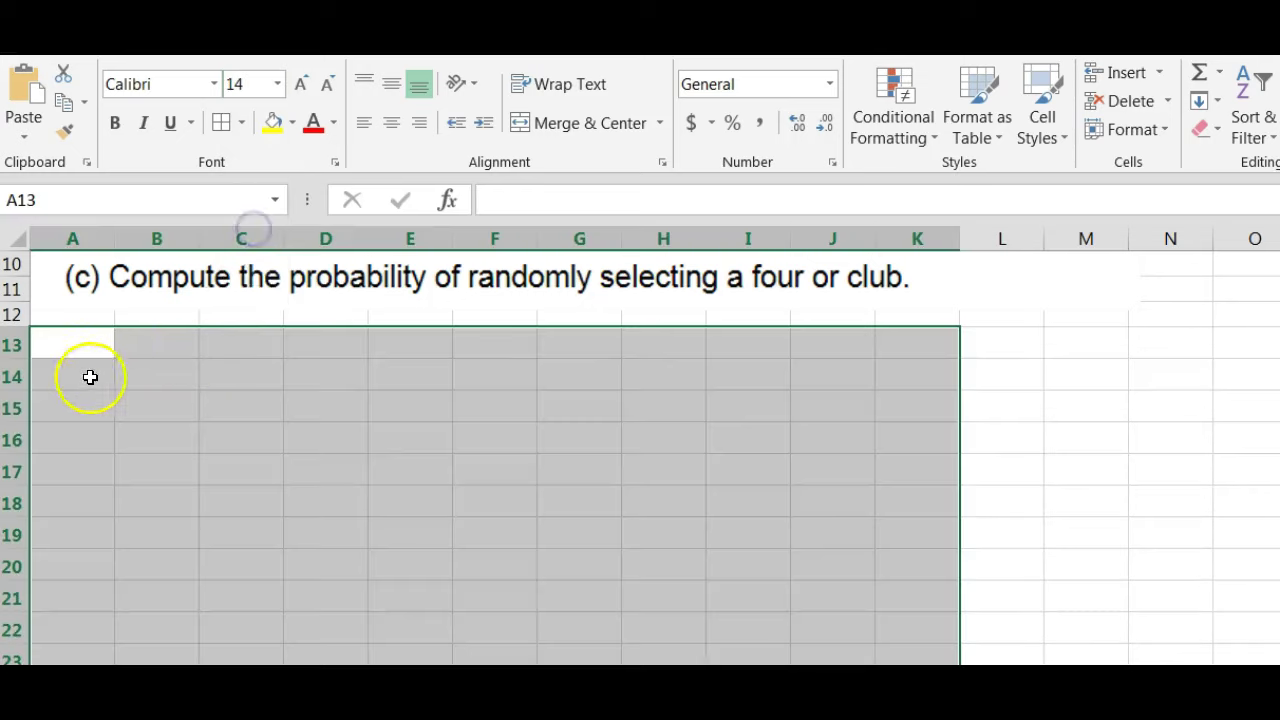
pyautogui.click(77, 343)
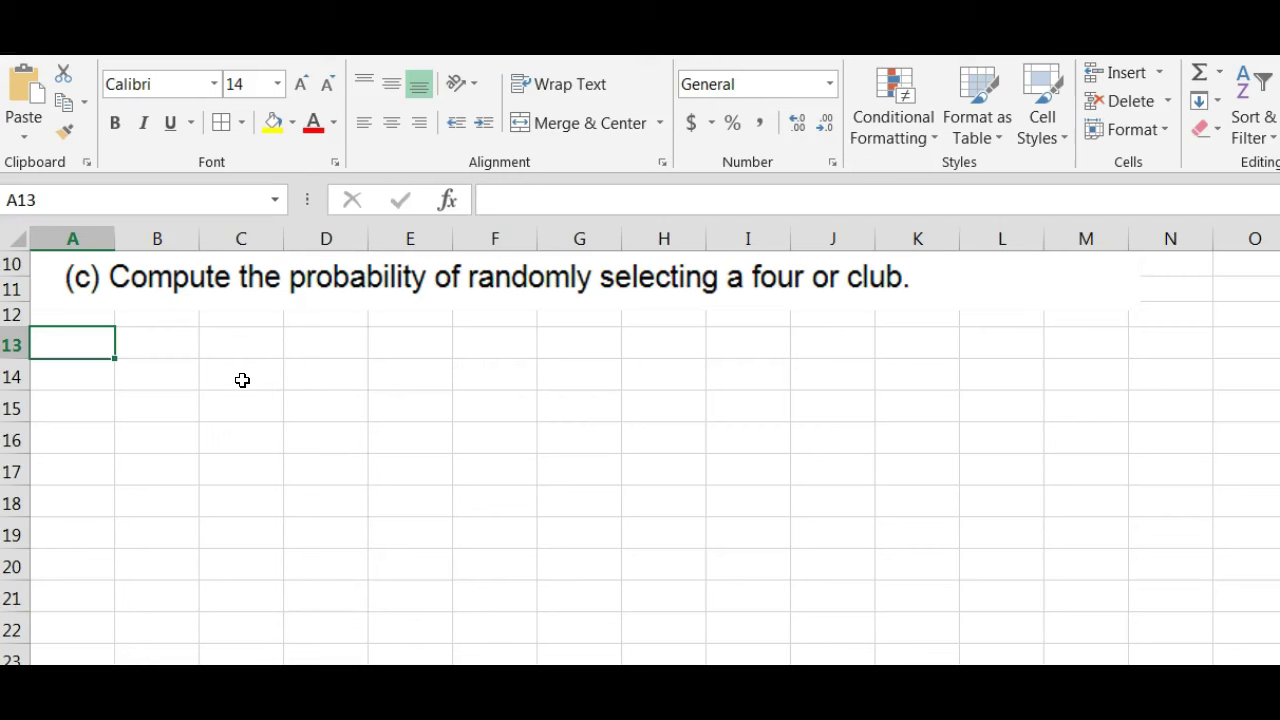
# Enter the colours Red and Black in A13 and A14
pyautogui.write('Red')
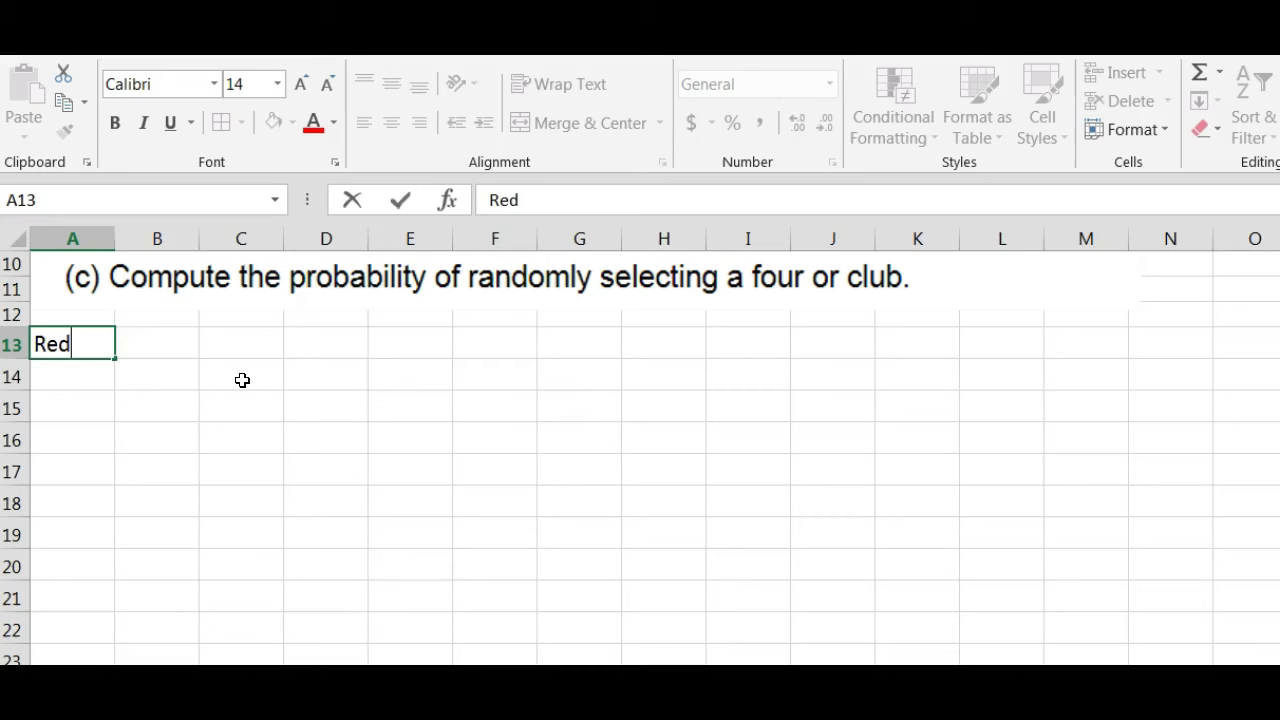
pyautogui.press('Return')
pyautogui.write('Black')
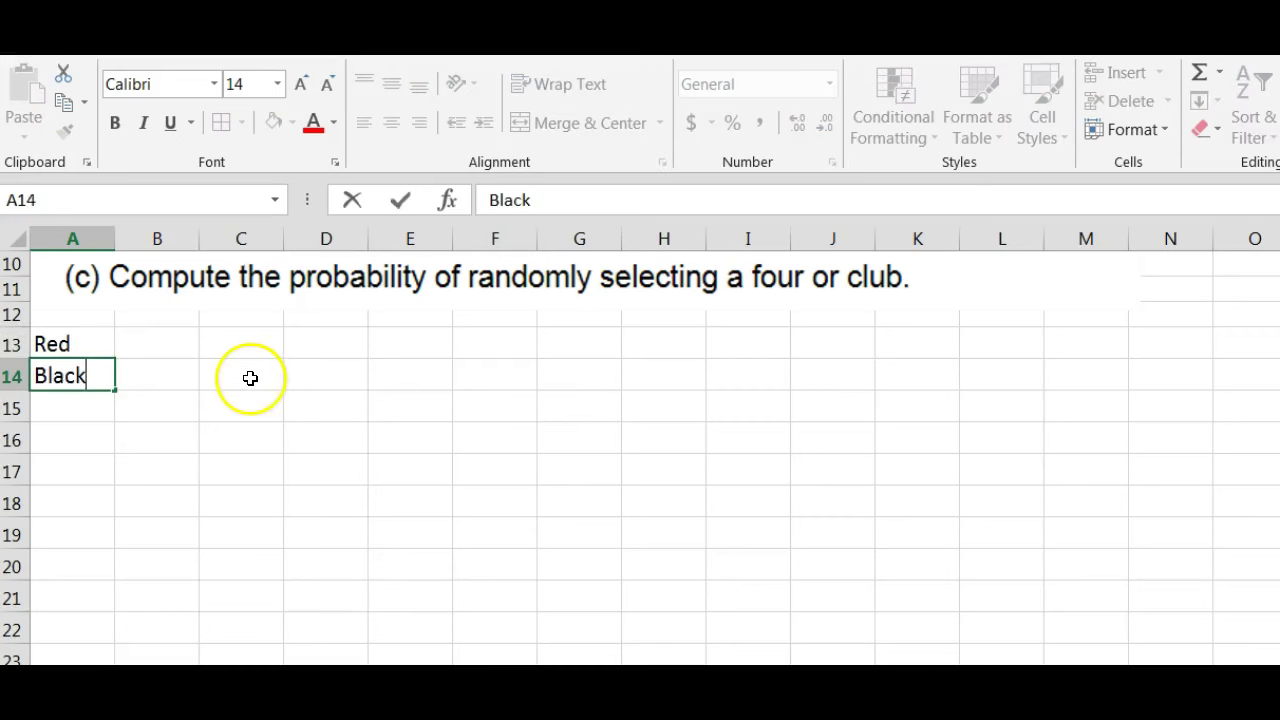
pyautogui.click(146, 342)
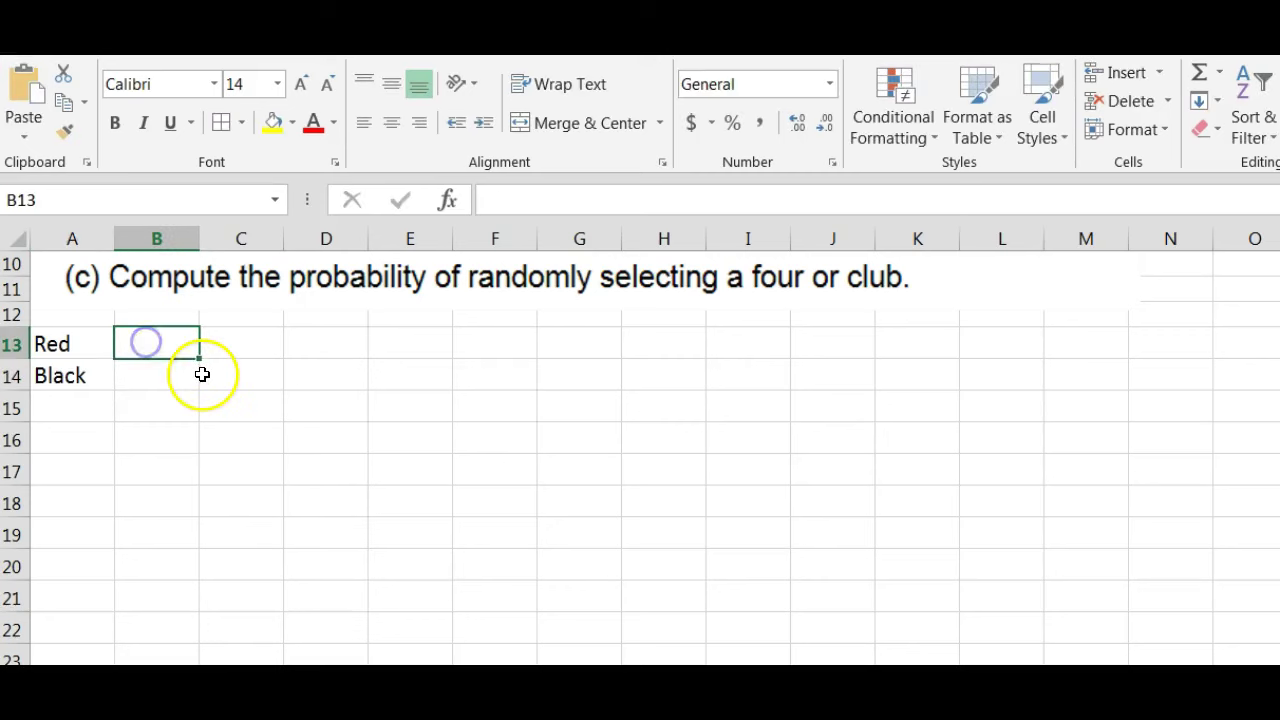
# List the suits Hearts, Diamonds, Clubs and Spades in C13 to C16
pyautogui.click(254, 343)
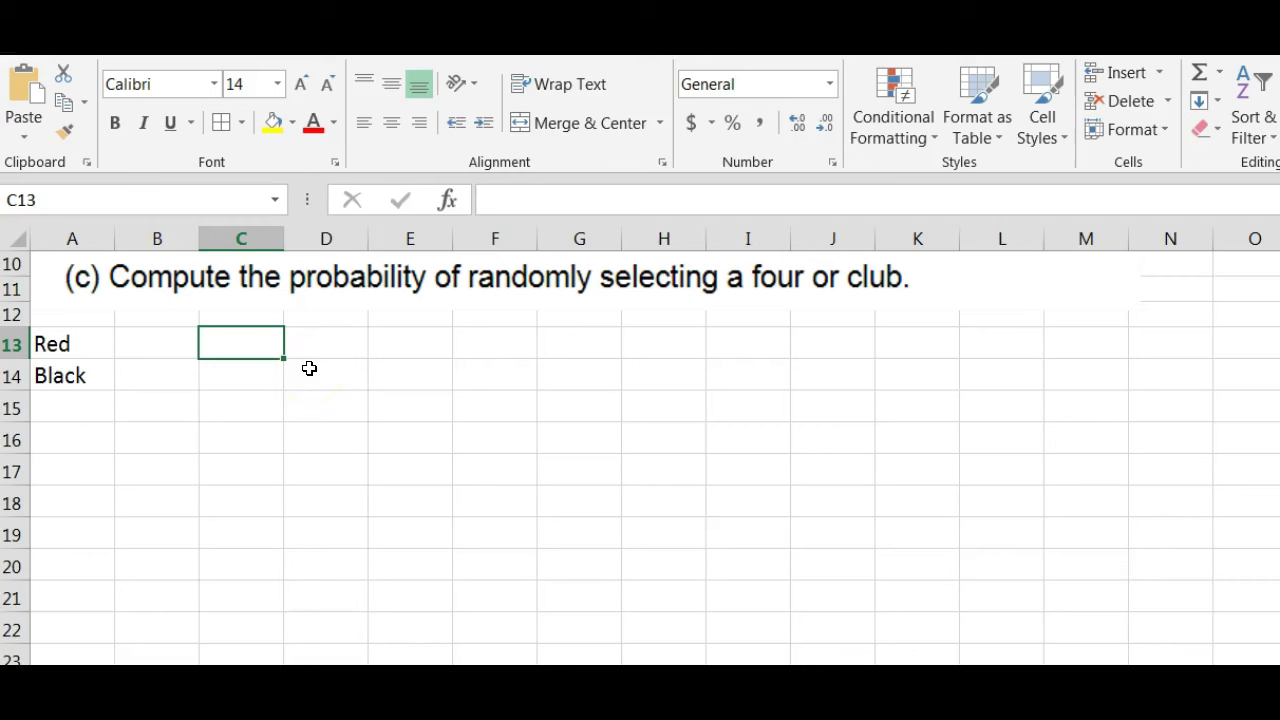
pyautogui.write('Hearts')
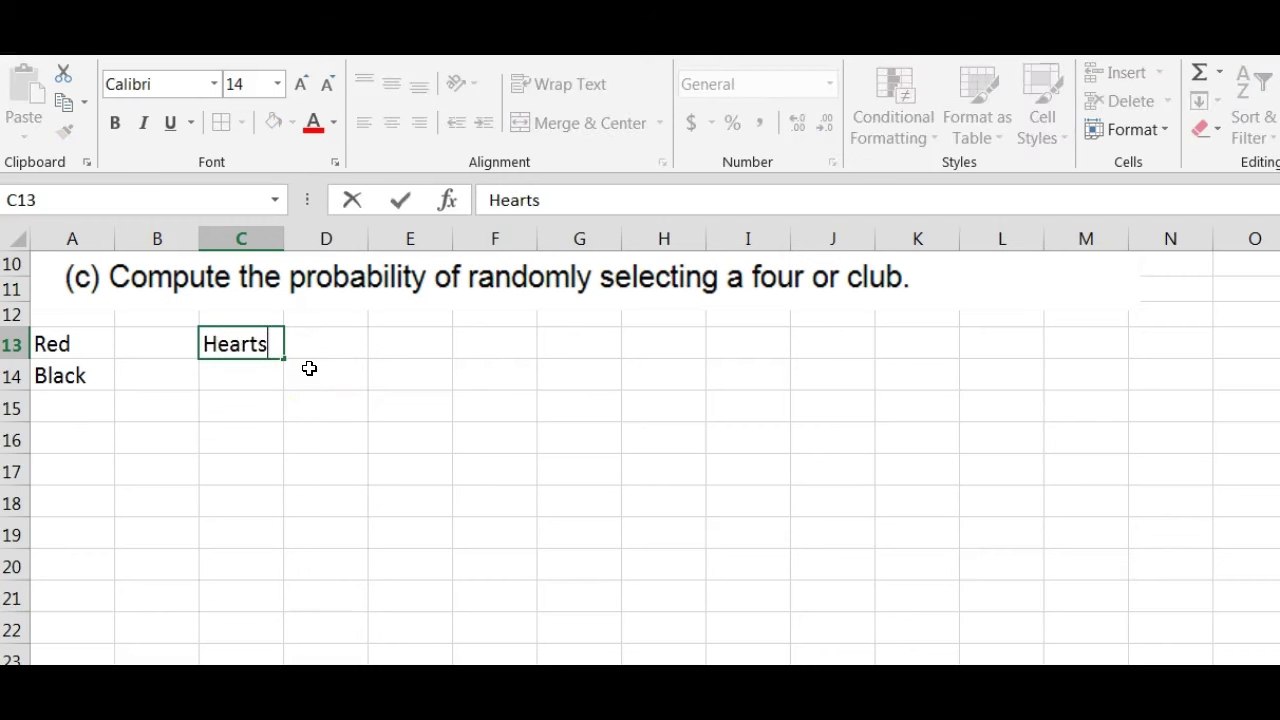
pyautogui.press('Return')
pyautogui.write('Diamon')
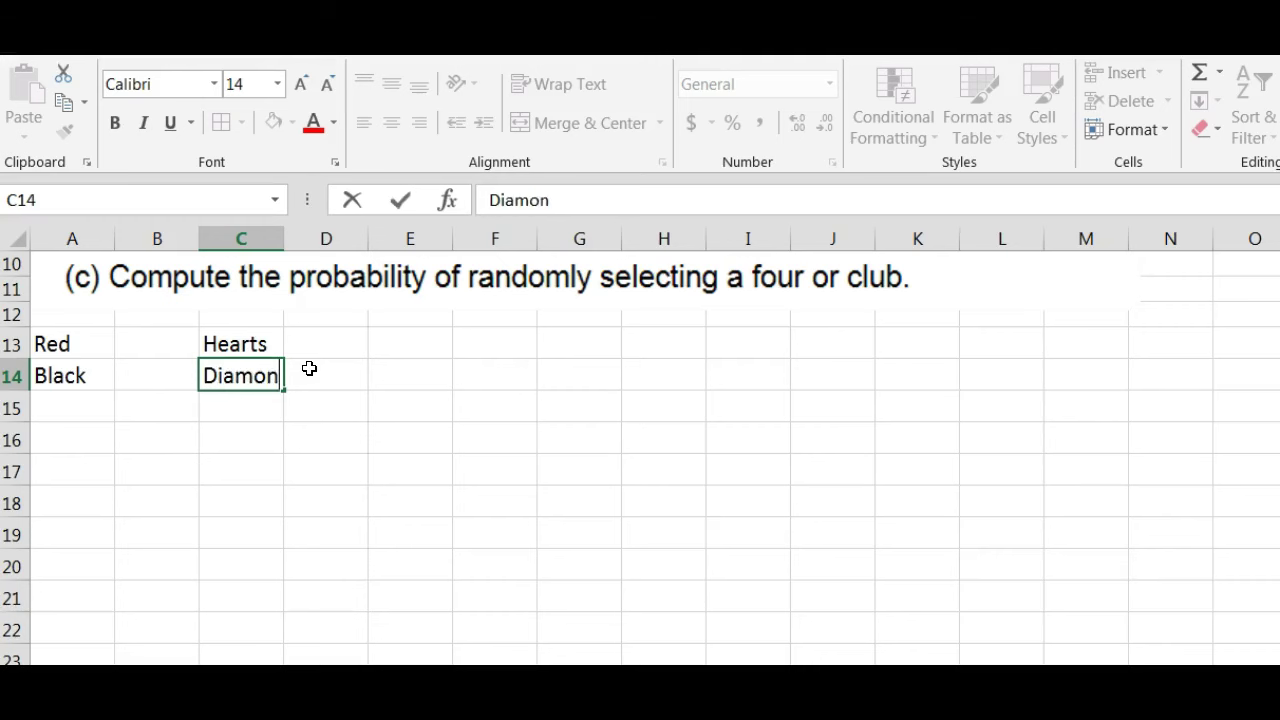
pyautogui.write('ds')
pyautogui.press('Return')
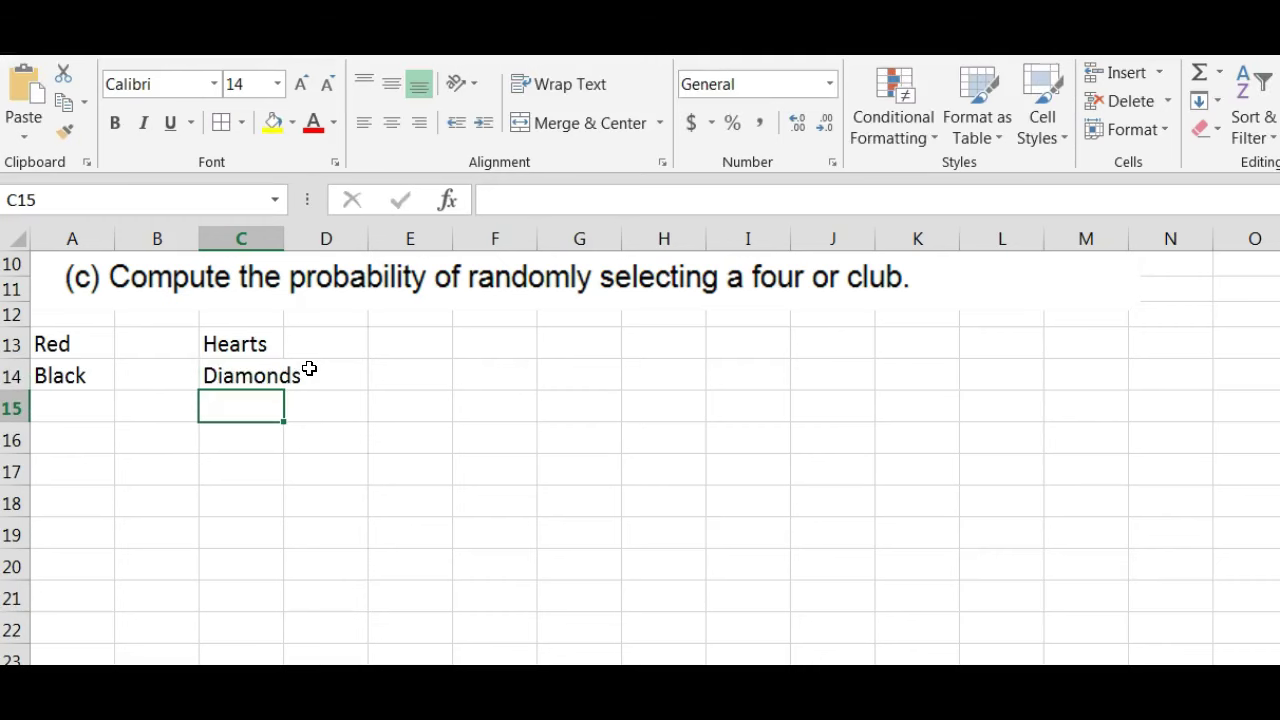
pyautogui.write('Clubs')
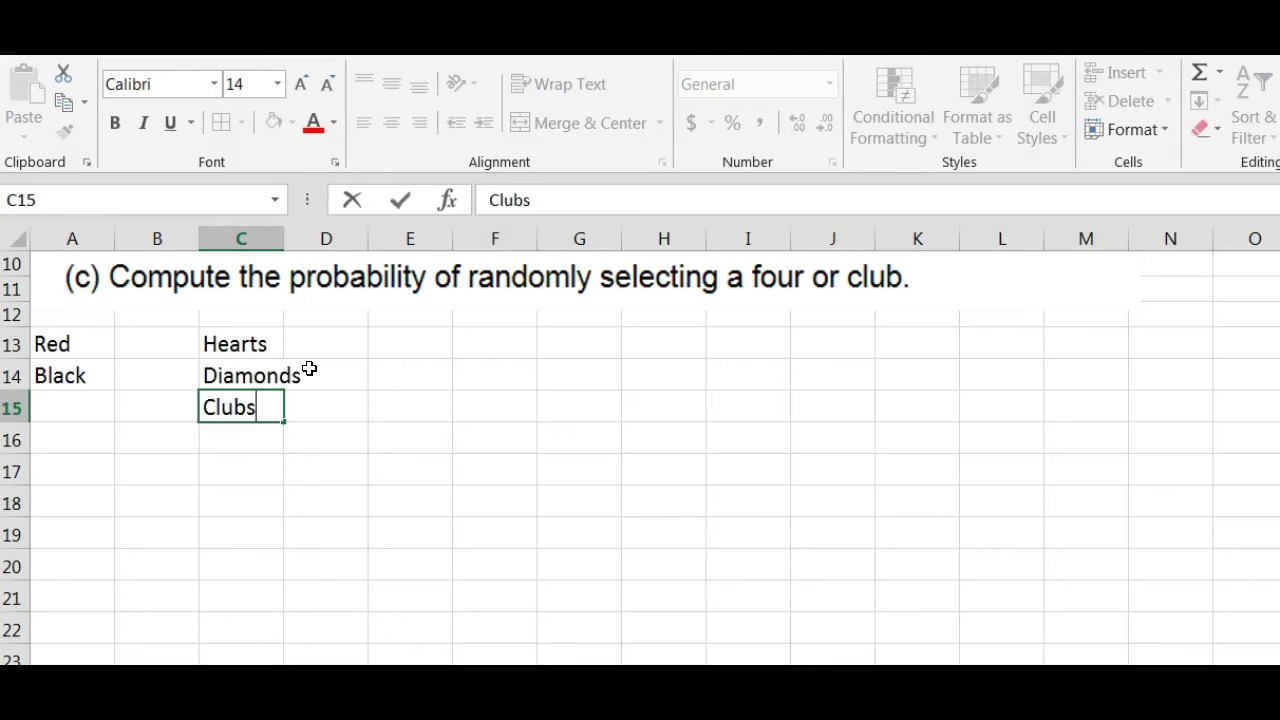
pyautogui.press('Return')
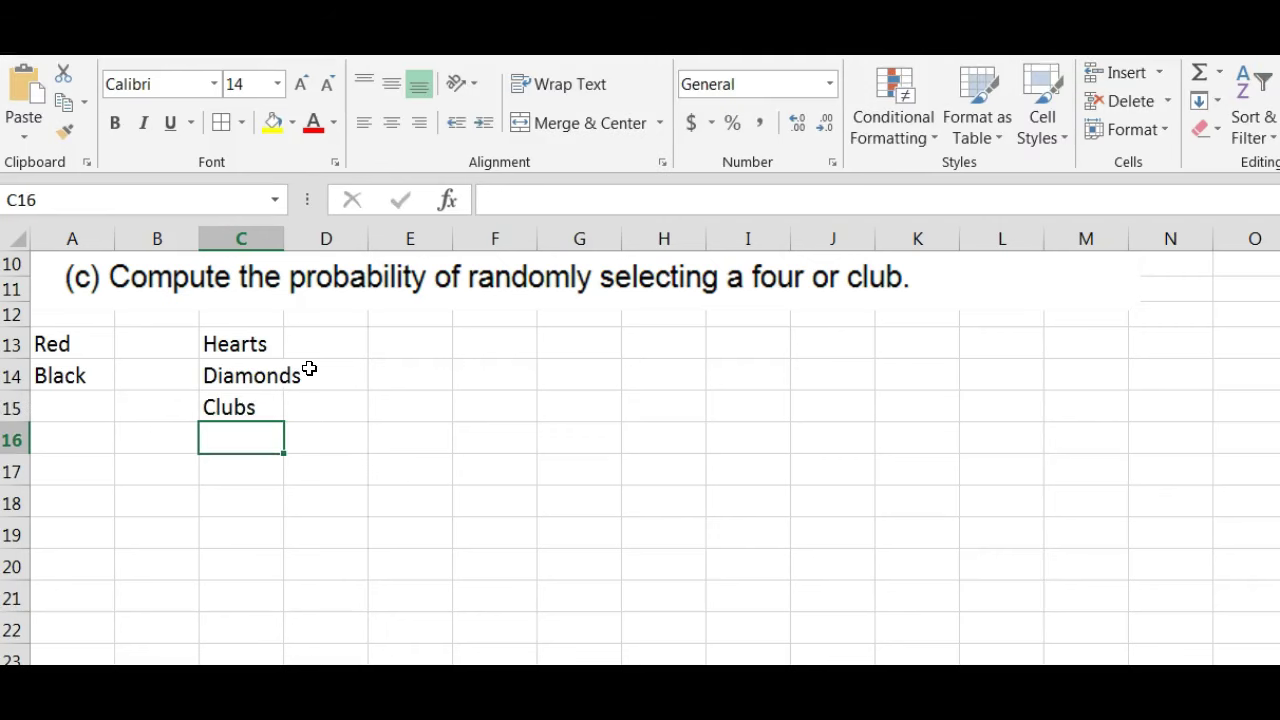
pyautogui.write('Spa')
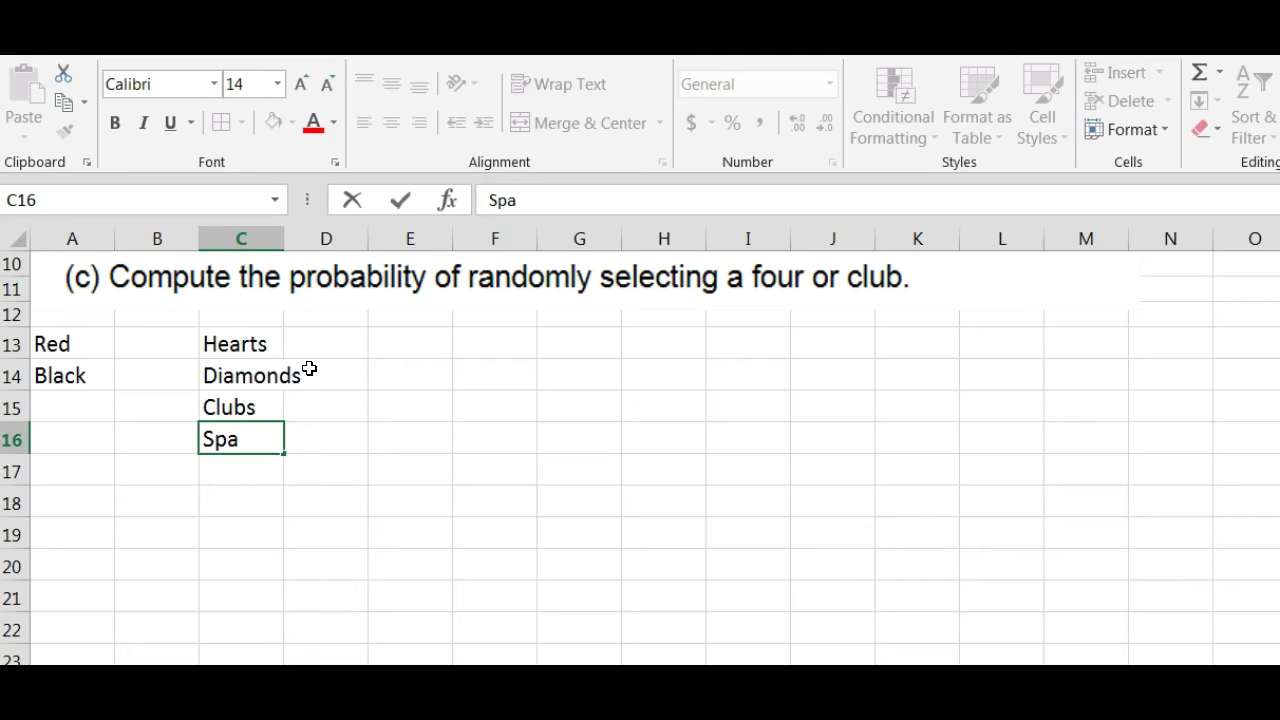
pyautogui.write('des')
pyautogui.press('Return')
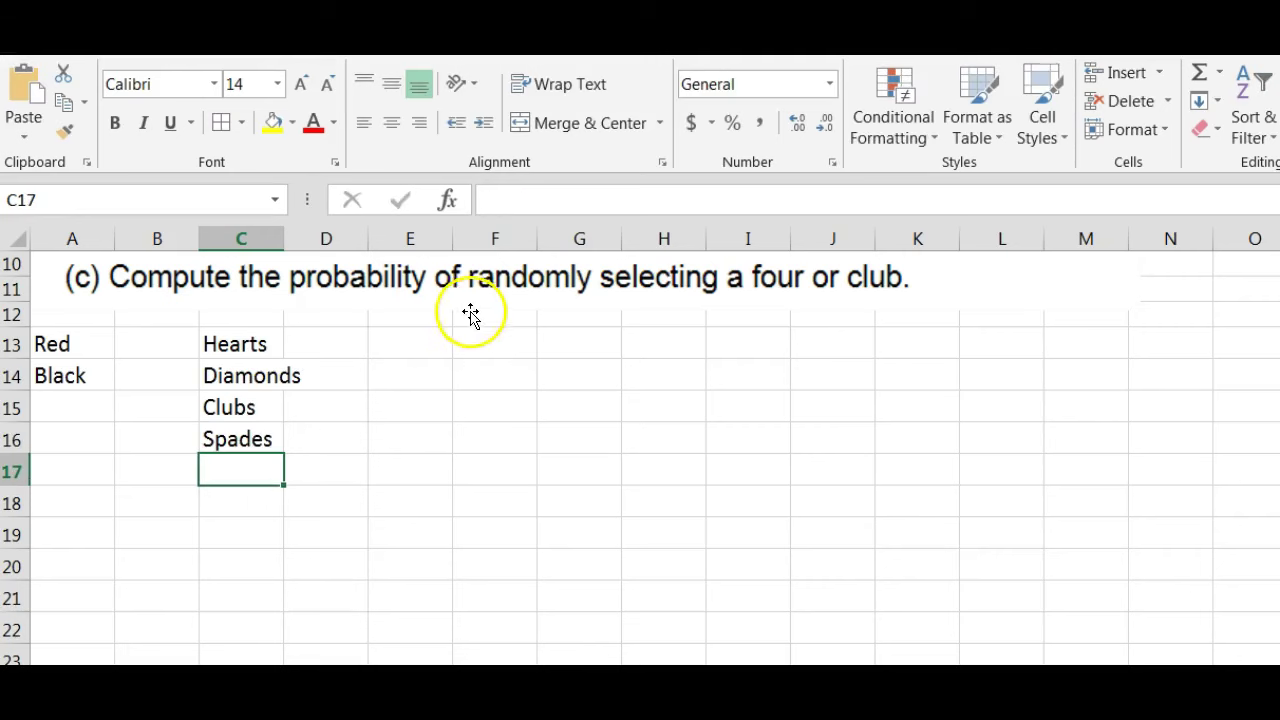
# Enter the face ranks Ace, King, Queen and Jack in E13 to E16
pyautogui.click(450, 352)
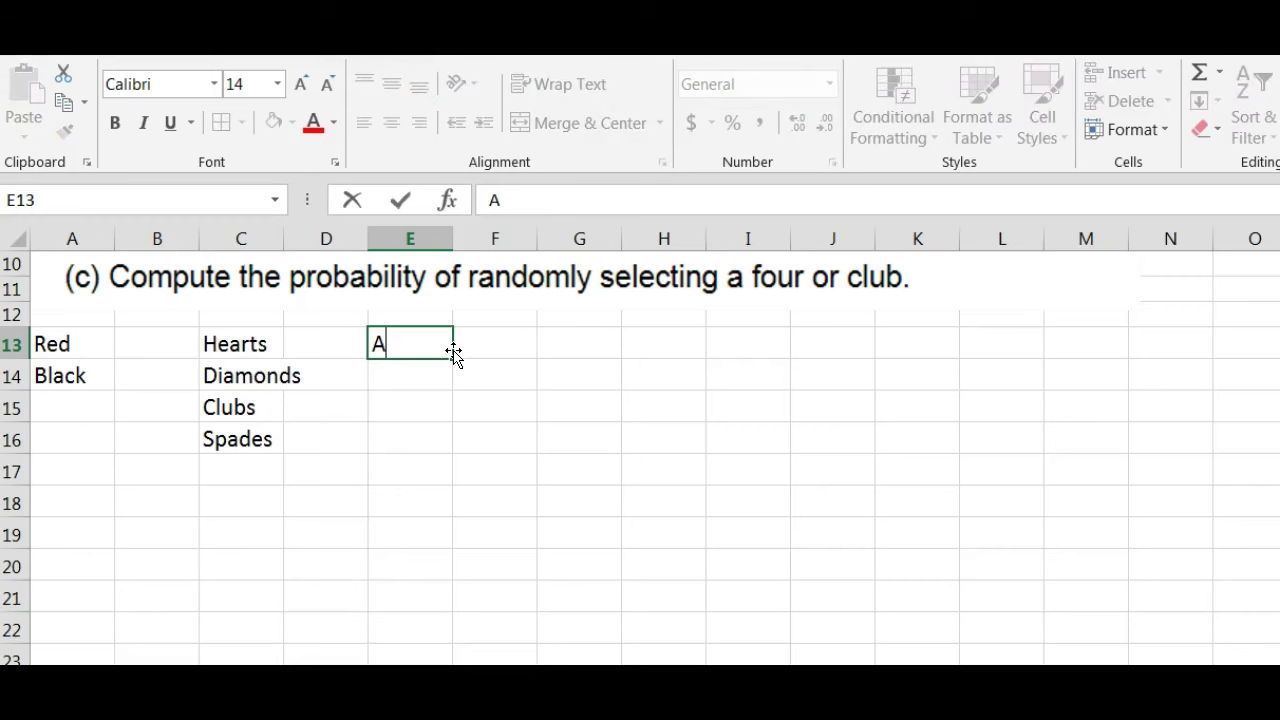
pyautogui.press('Return')
pyautogui.write('King')
pyautogui.press('Return')
pyautogui.write('Q')
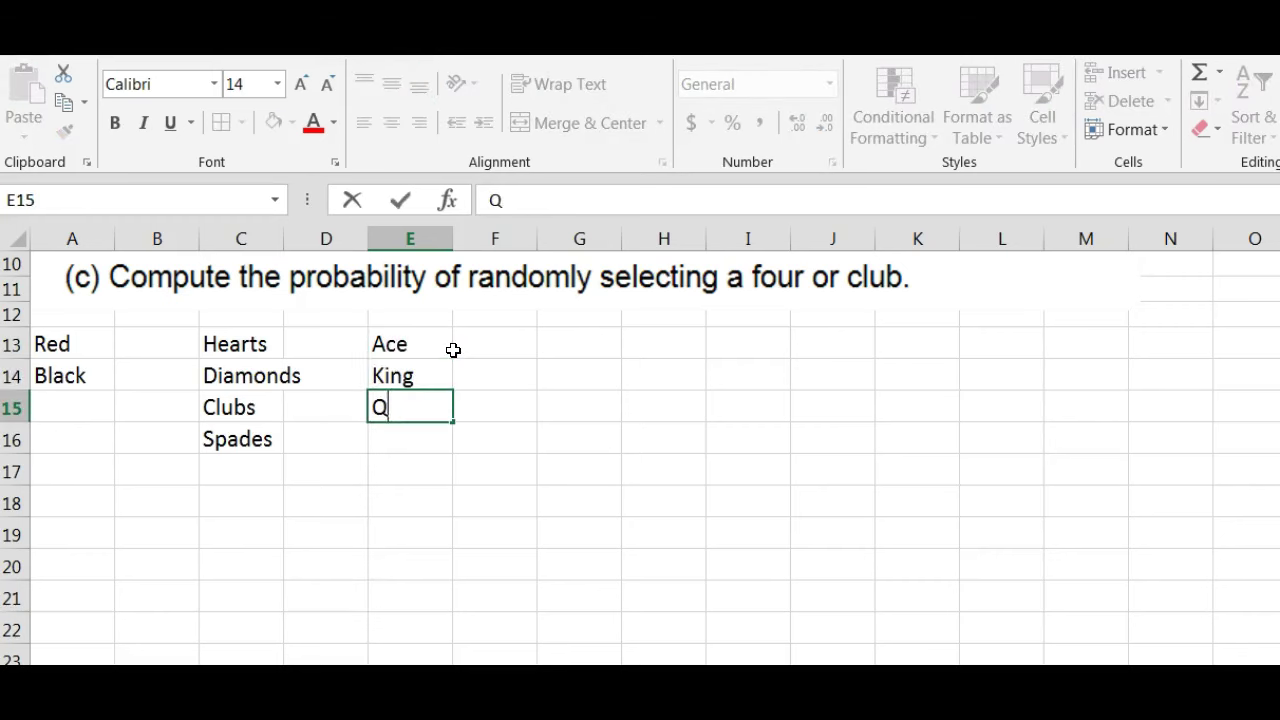
pyautogui.write('ueen')
pyautogui.press('Return')
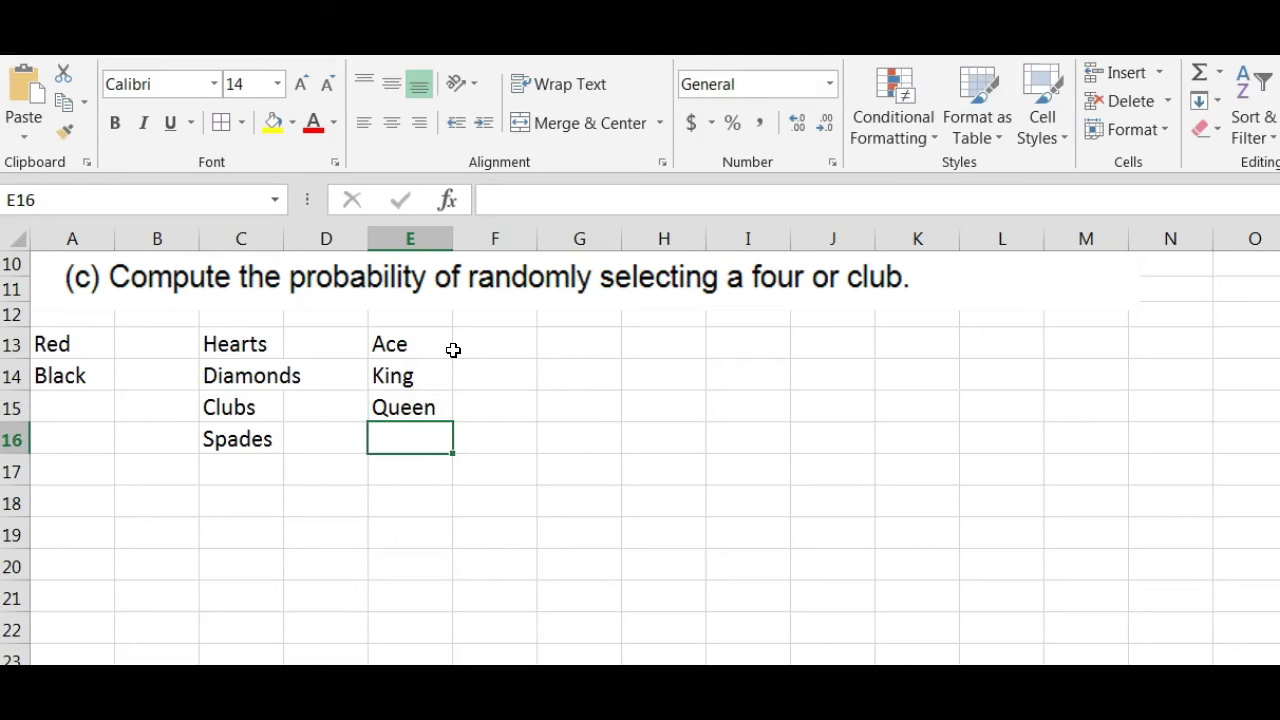
pyautogui.write('Jack')
pyautogui.press('Return')
# Continue the ranks below Jack with 10 counting down to 2
pyautogui.write('10')
pyautogui.press('Return')
pyautogui.write('9')
pyautogui.press('Return')
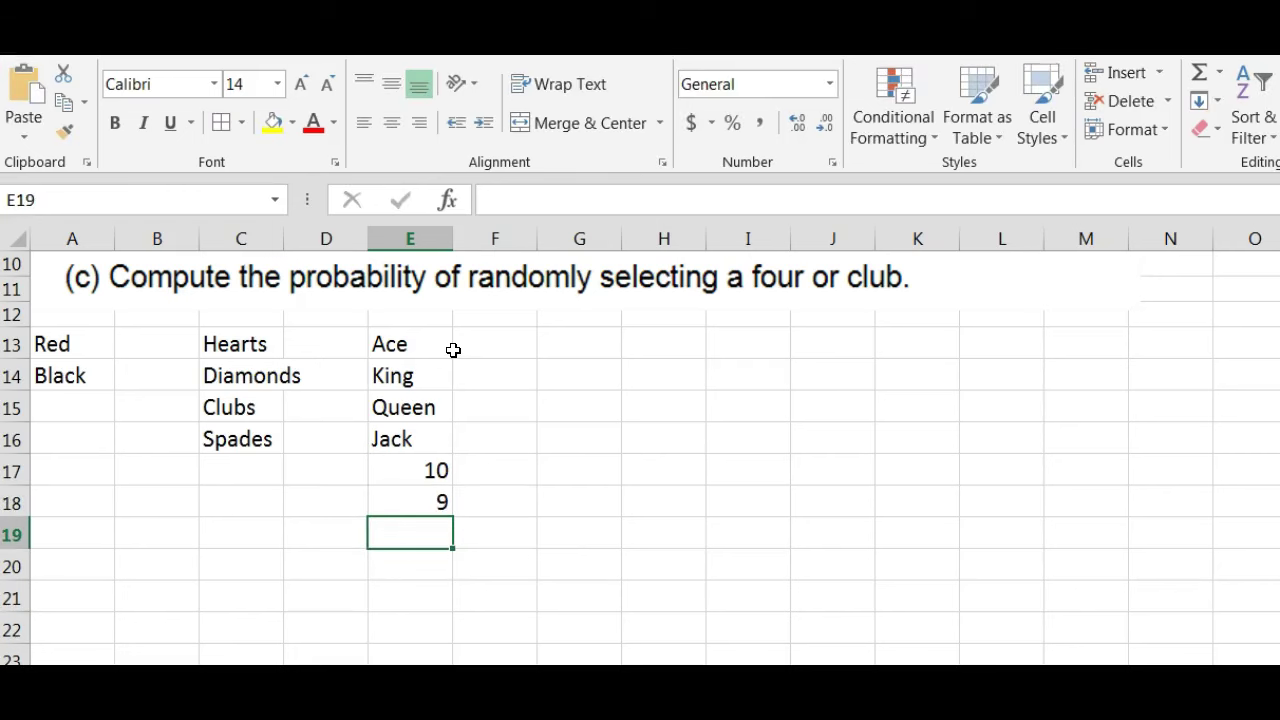
pyautogui.write('8')
pyautogui.press('Return')
pyautogui.write('7')
pyautogui.press('Return')
pyautogui.write('6')
pyautogui.press('Return')
pyautogui.write('5')
pyautogui.press('Return')
pyautogui.write('4')
pyautogui.press('Return')
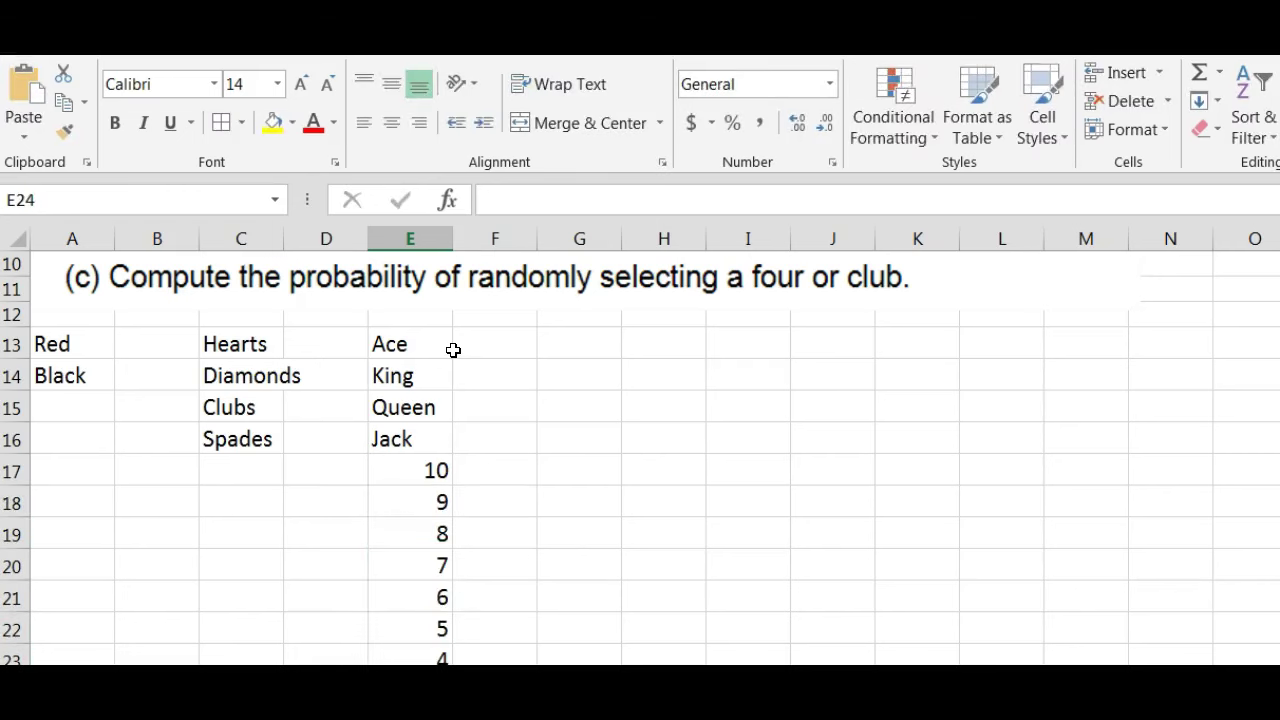
pyautogui.write('3')
pyautogui.press('Return')
pyautogui.write('2')
pyautogui.press('Return')
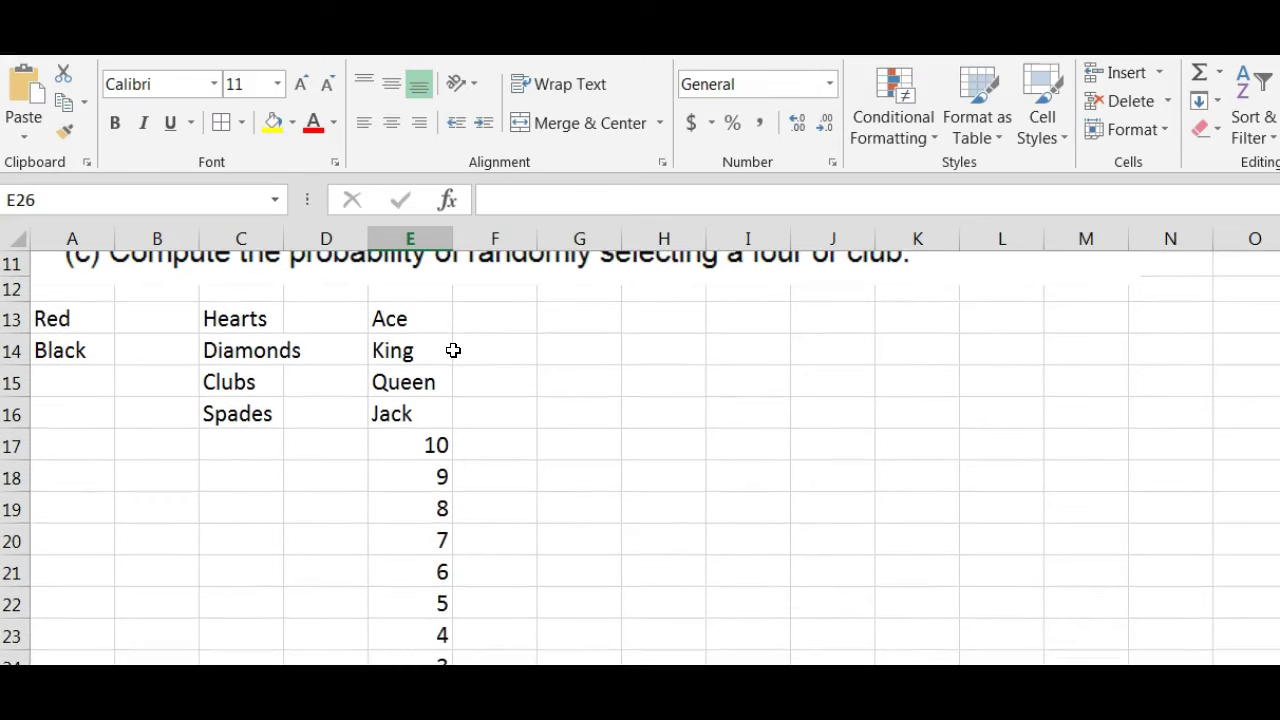
pyautogui.press('Return')
pyautogui.scroll(2, 450, 347)
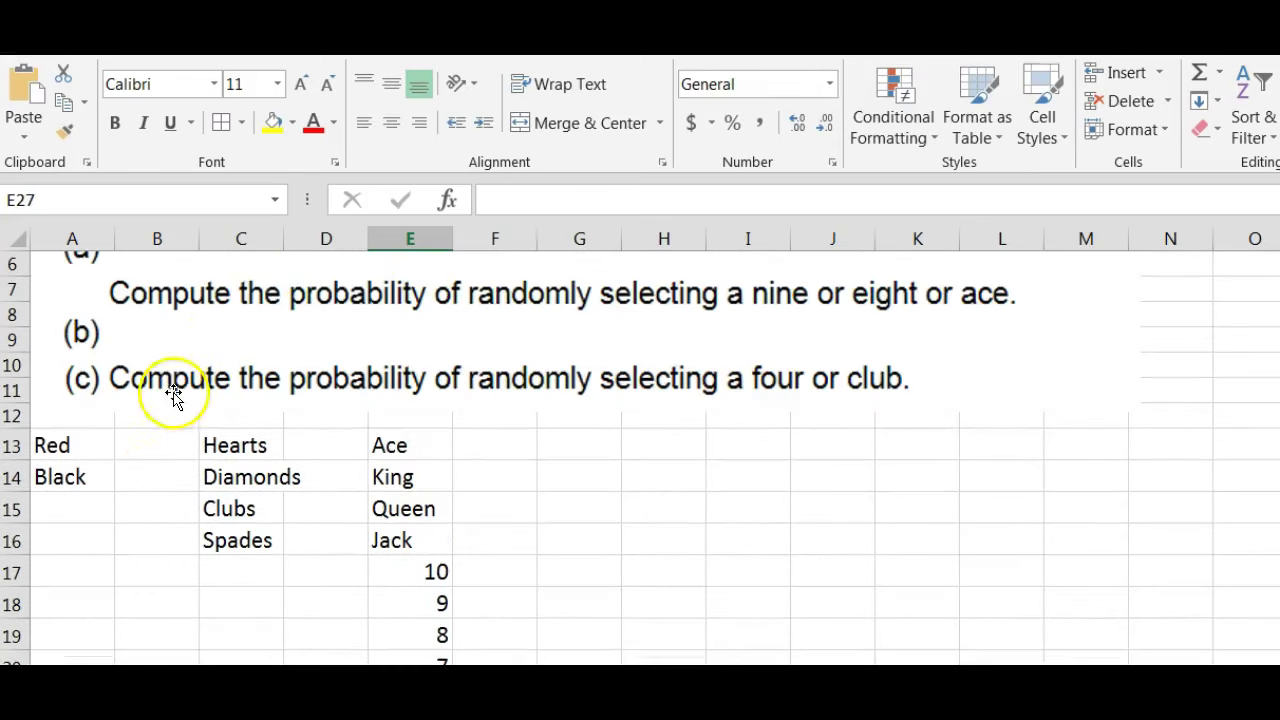
# Enter 26 beside both Red and Black in B13 and B14
pyautogui.click(160, 443)
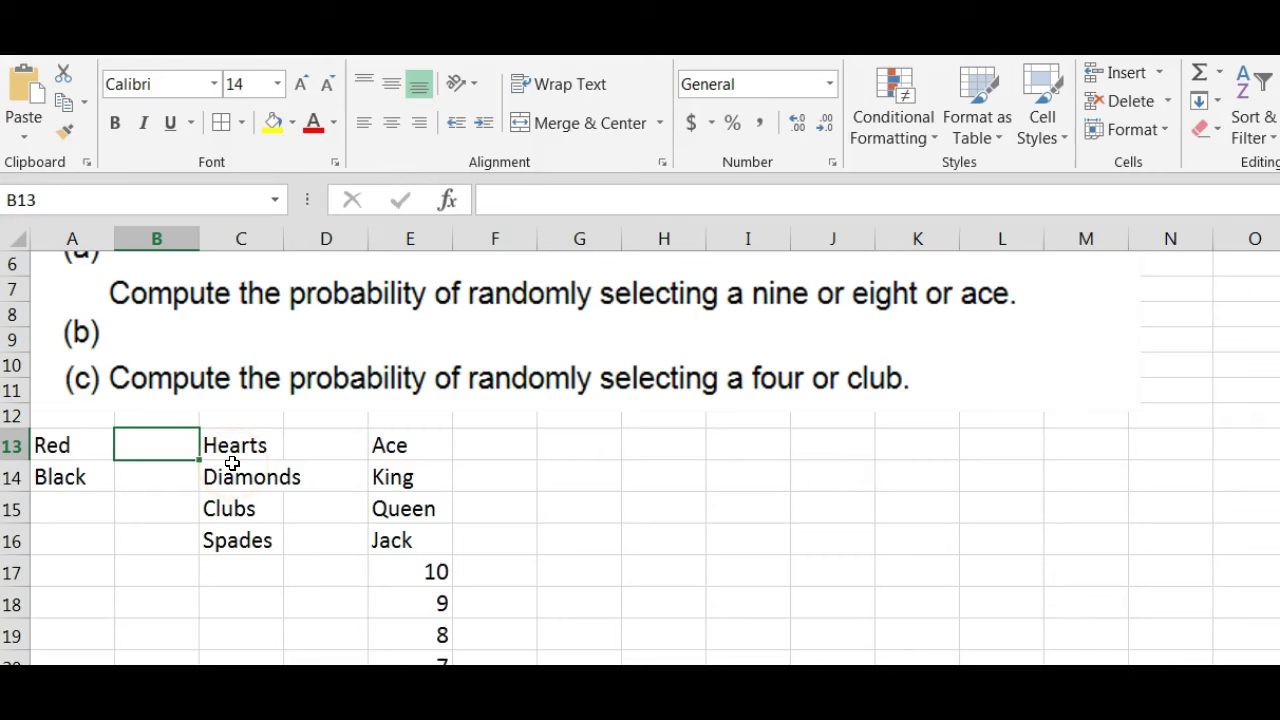
pyautogui.write('26')
pyautogui.press('Return')
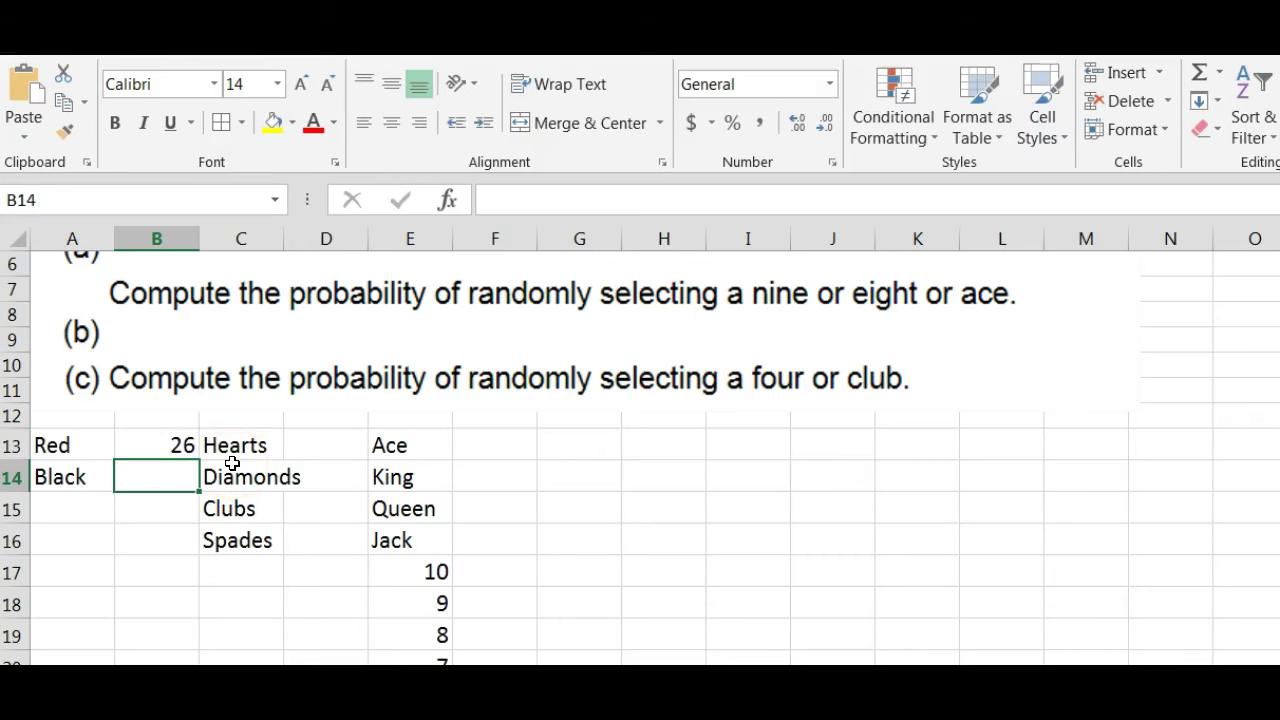
pyautogui.write('26')
pyautogui.press('Return')
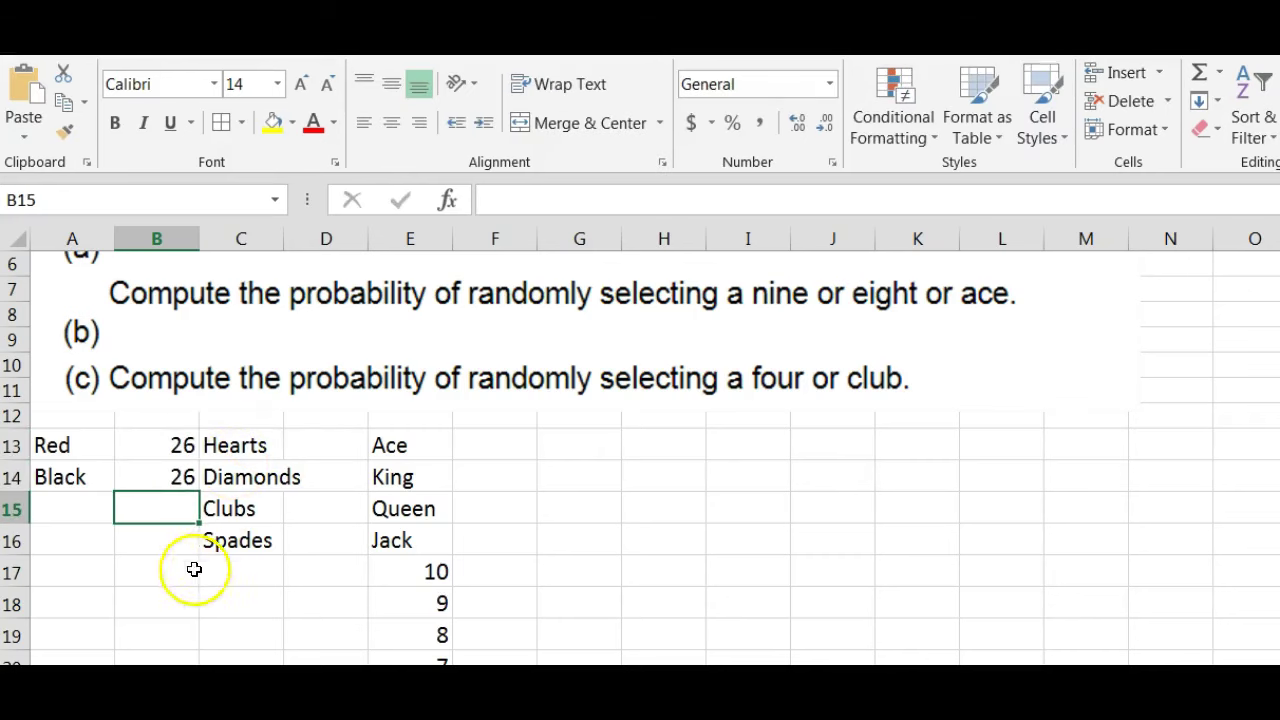
pyautogui.click(194, 569)
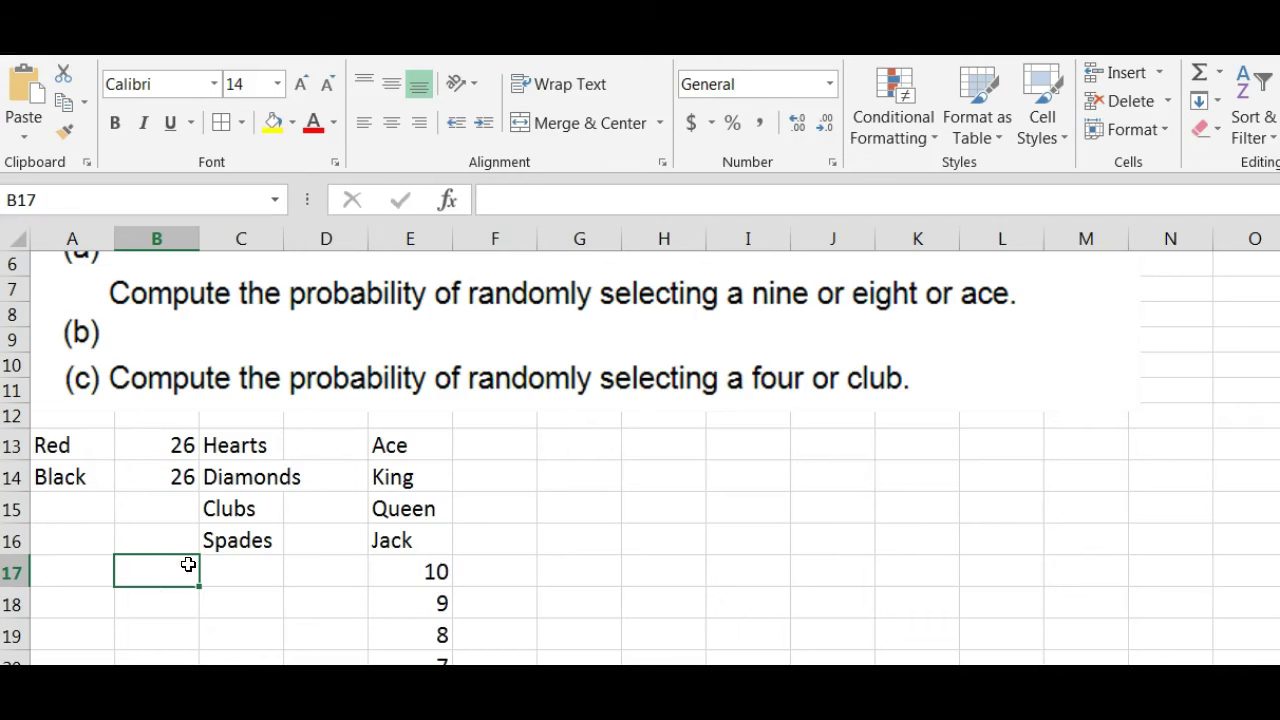
# Autofit column C to fit Diamonds and enter 13 for Hearts and Diamonds
pyautogui.doubleClick(285, 238)
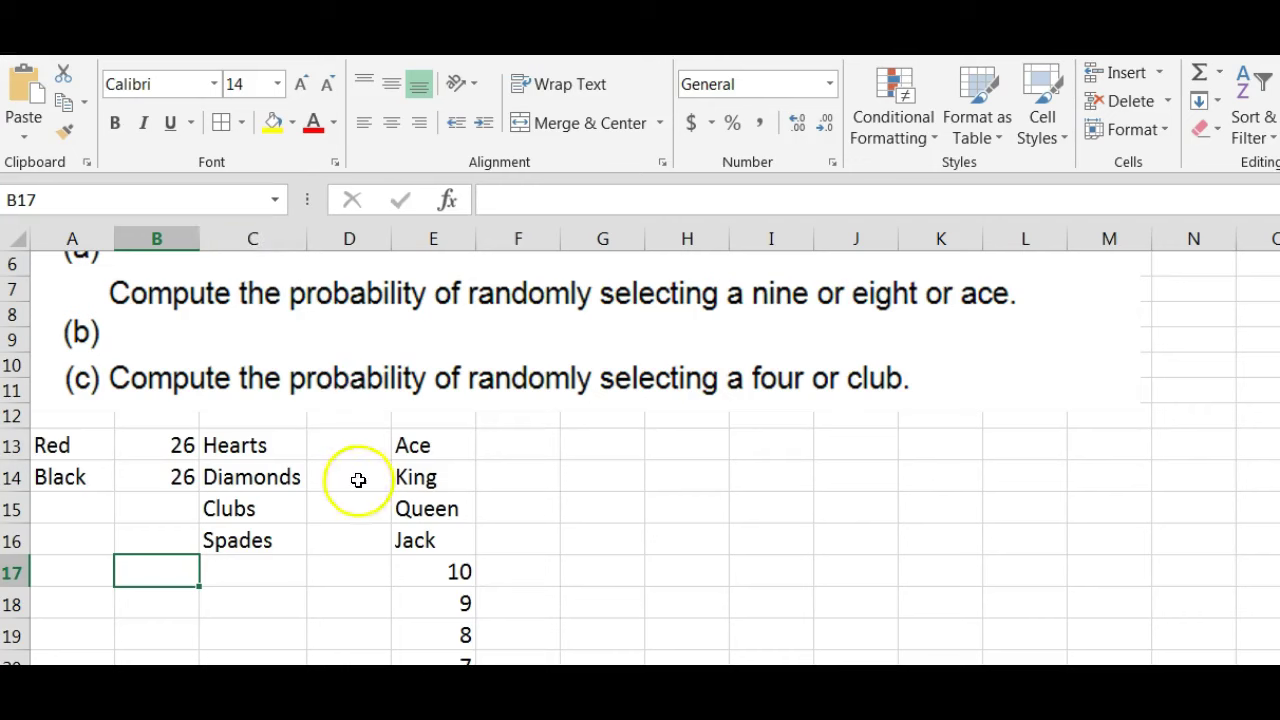
pyautogui.click(354, 448)
pyautogui.write('13')
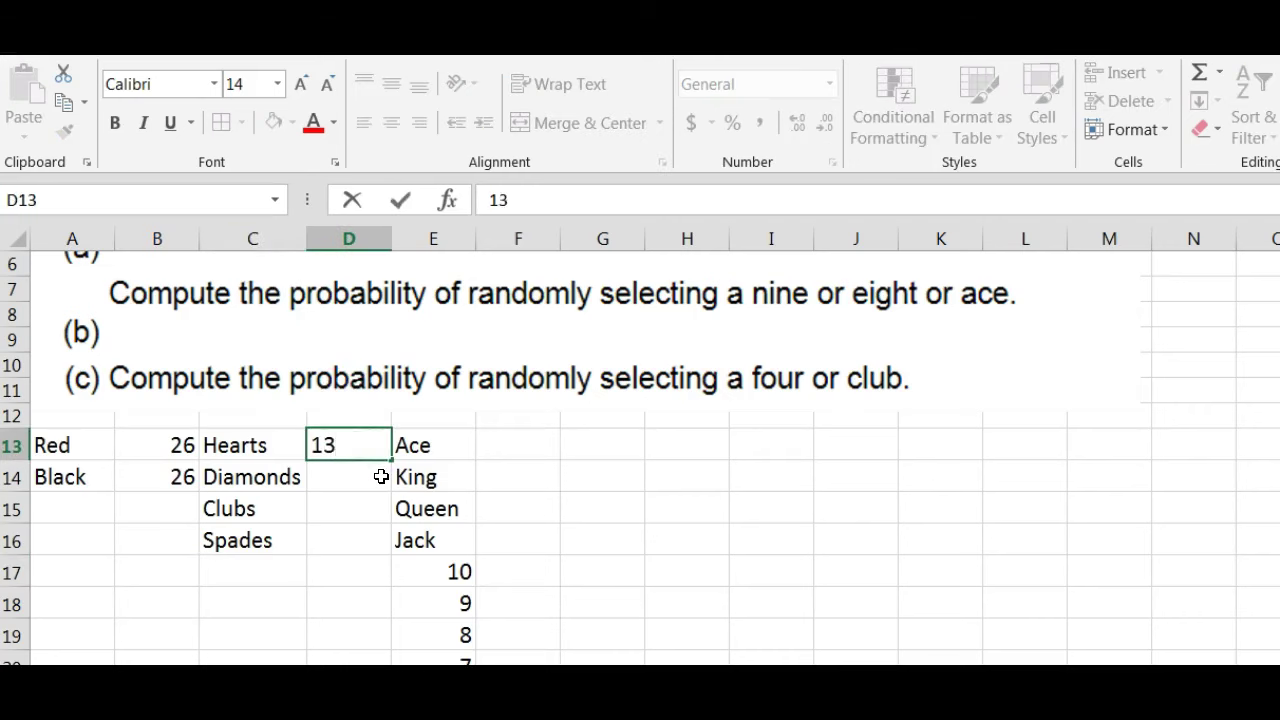
pyautogui.press('Return')
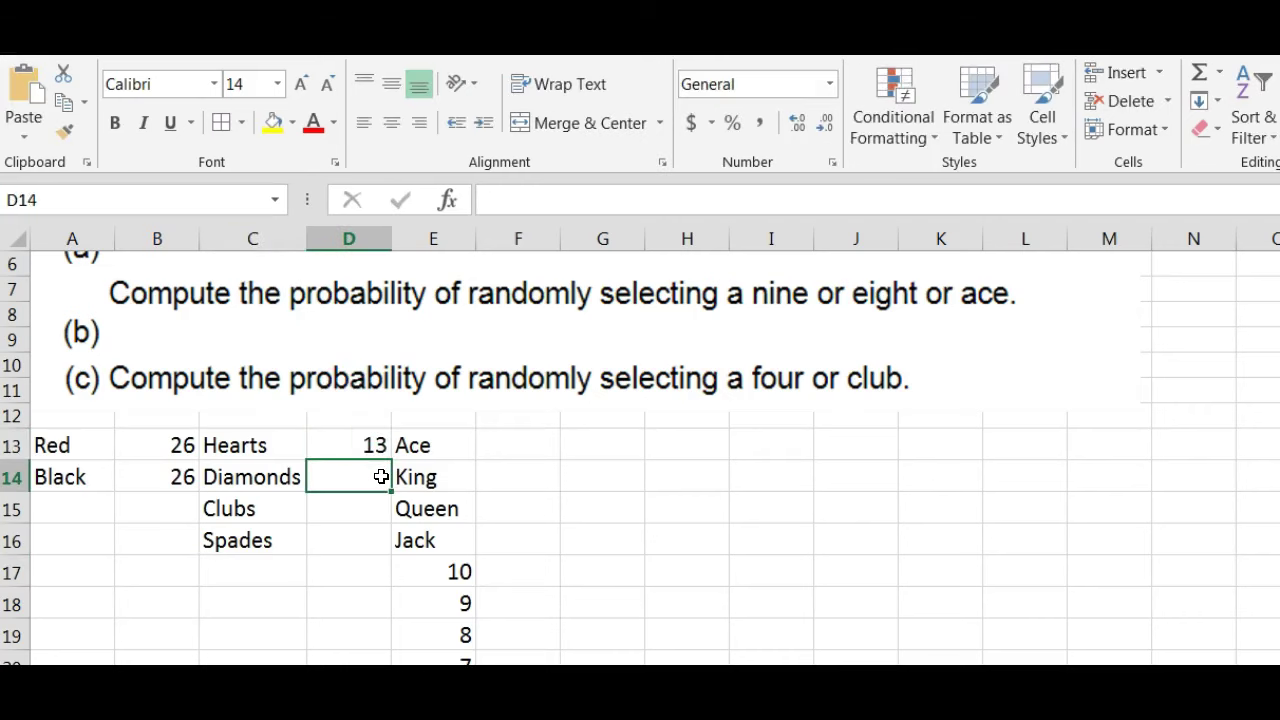
pyautogui.write('13')
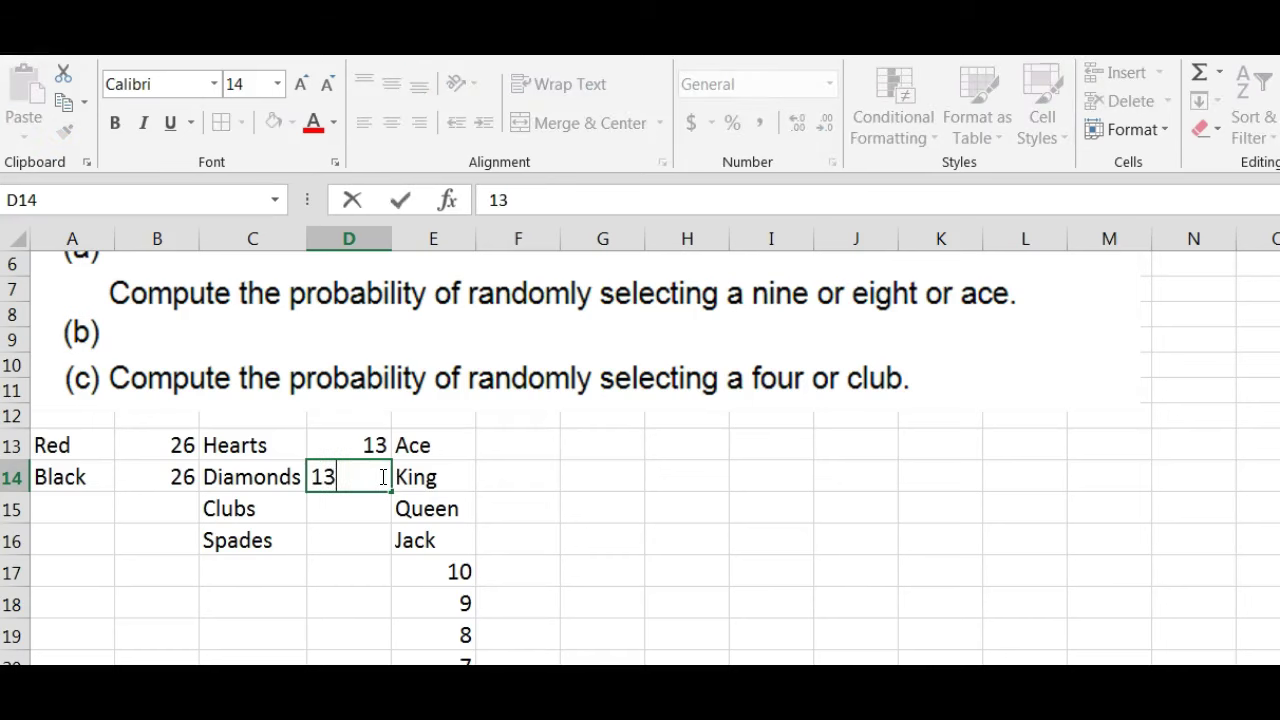
pyautogui.press('Return')
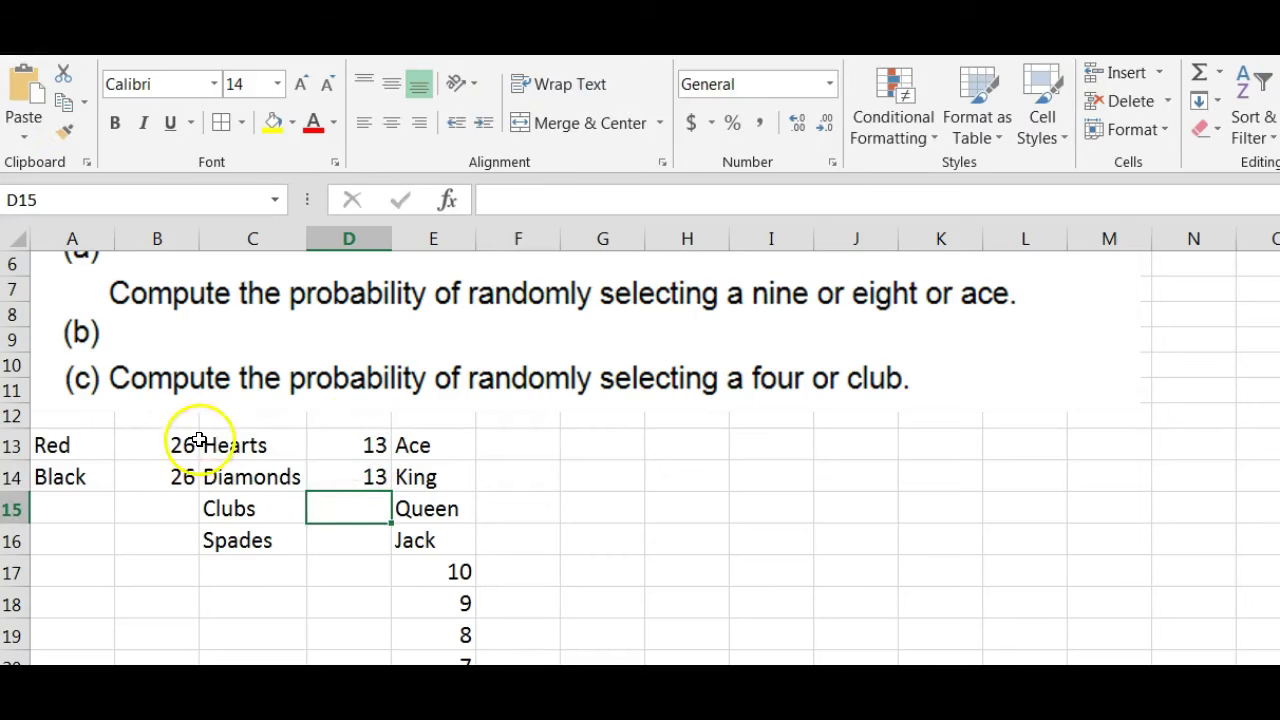
# Colour the Hearts and Diamonds labels and the red card count red
pyautogui.moveTo(238, 445); pyautogui.dragTo(252, 472)
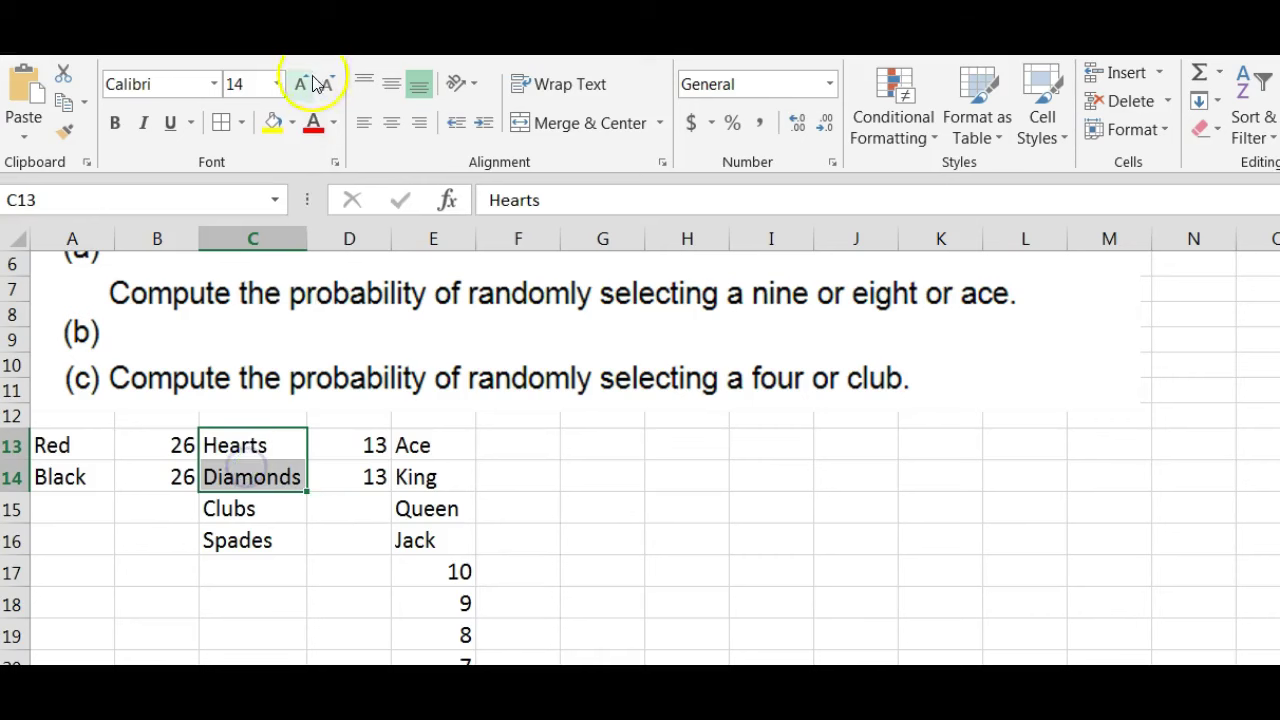
pyautogui.click(313, 122)
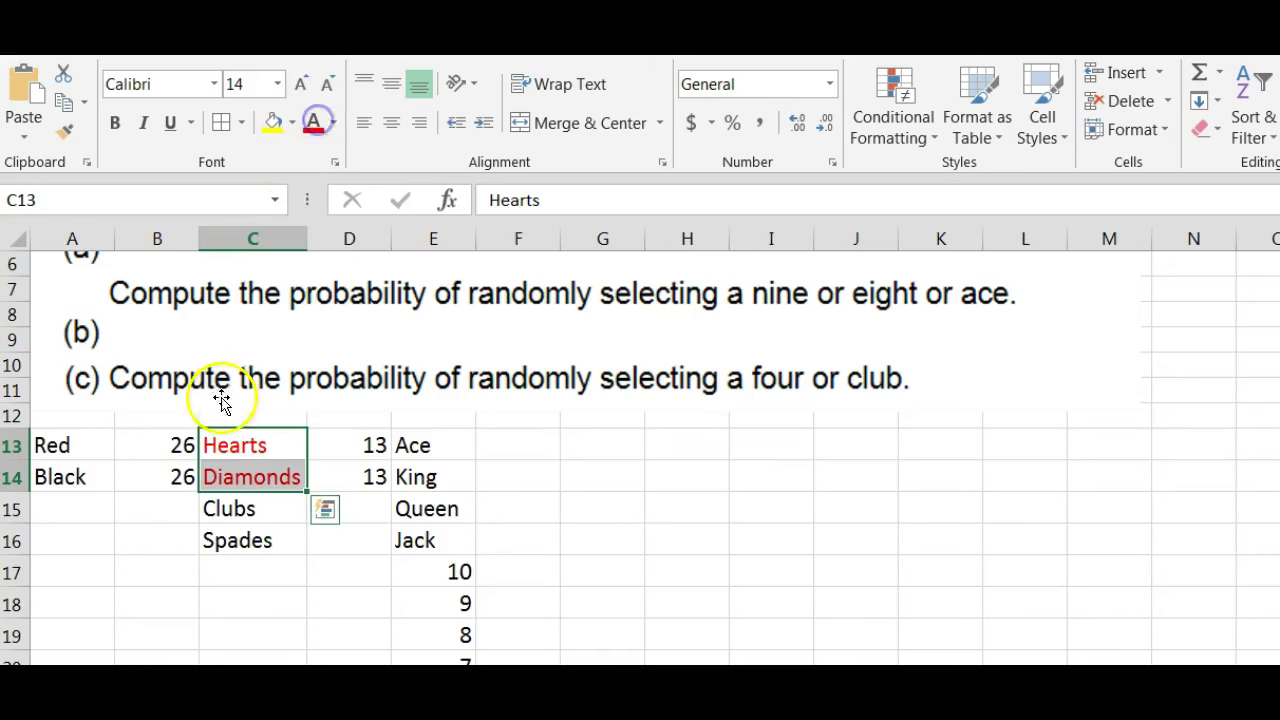
pyautogui.click(172, 446)
pyautogui.click(311, 122)
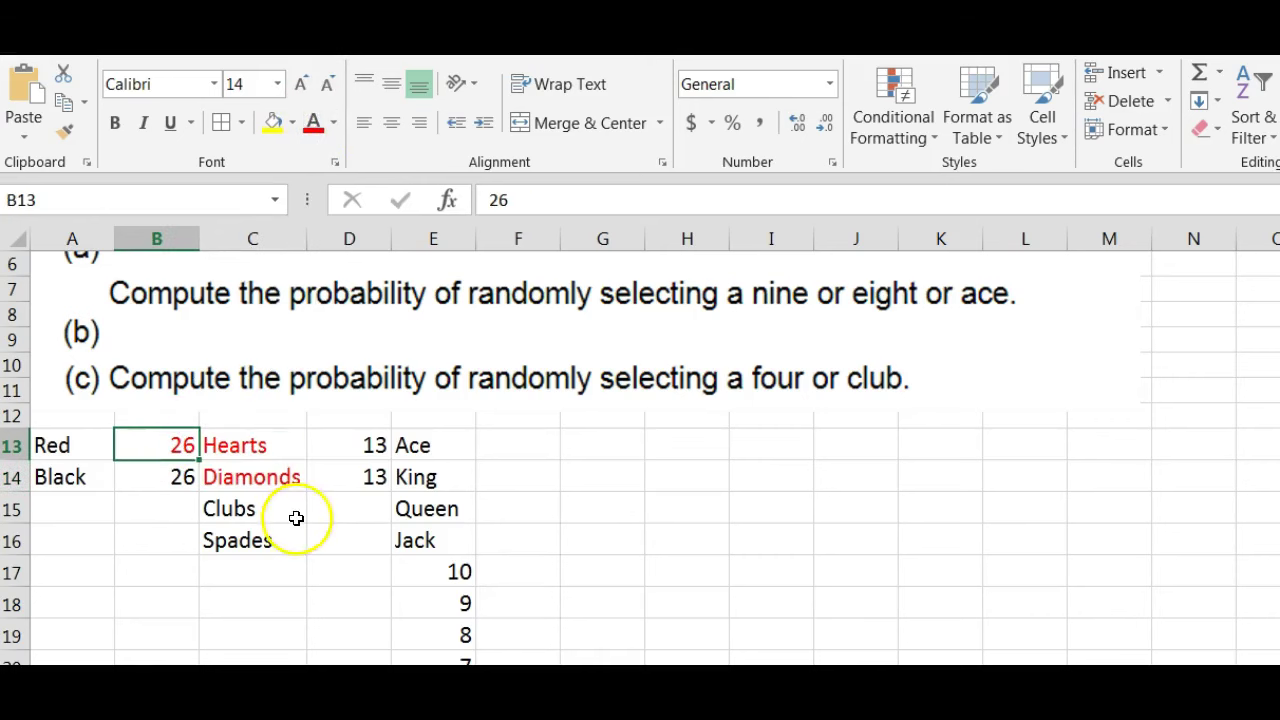
# Enter 13 cards each for Clubs and Spades in D15 and D16
pyautogui.click(358, 522)
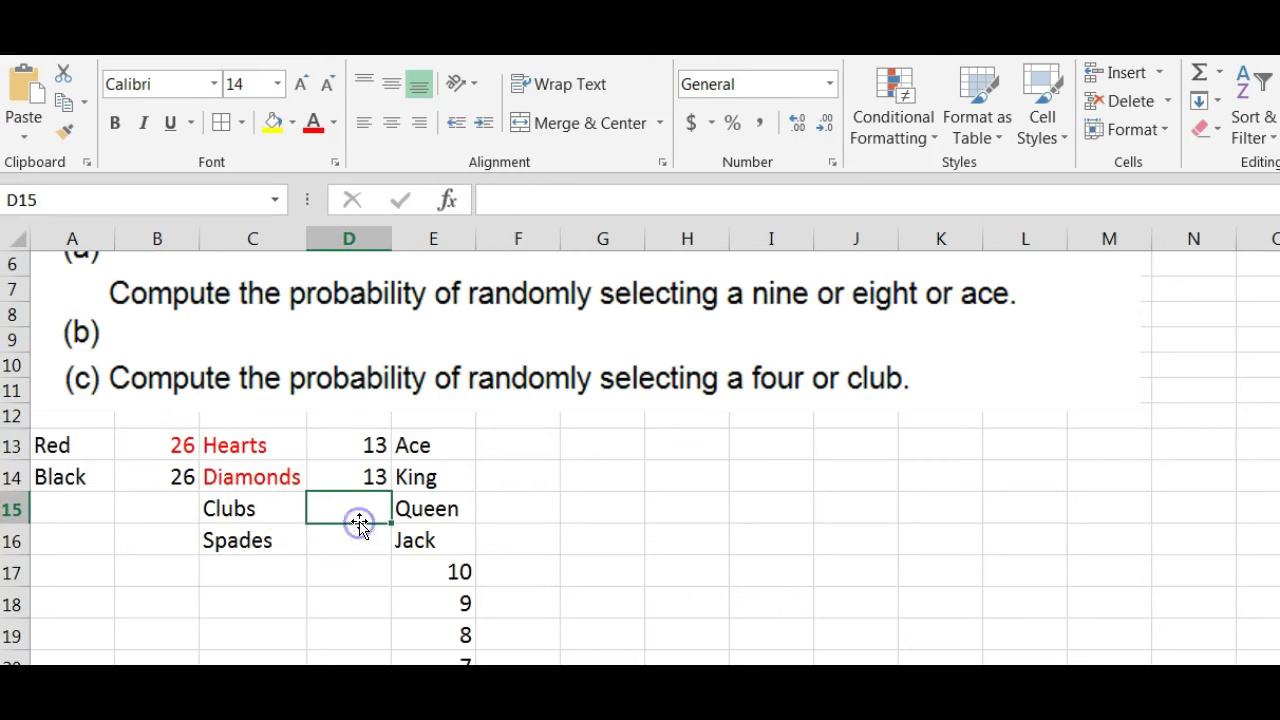
pyautogui.write('13')
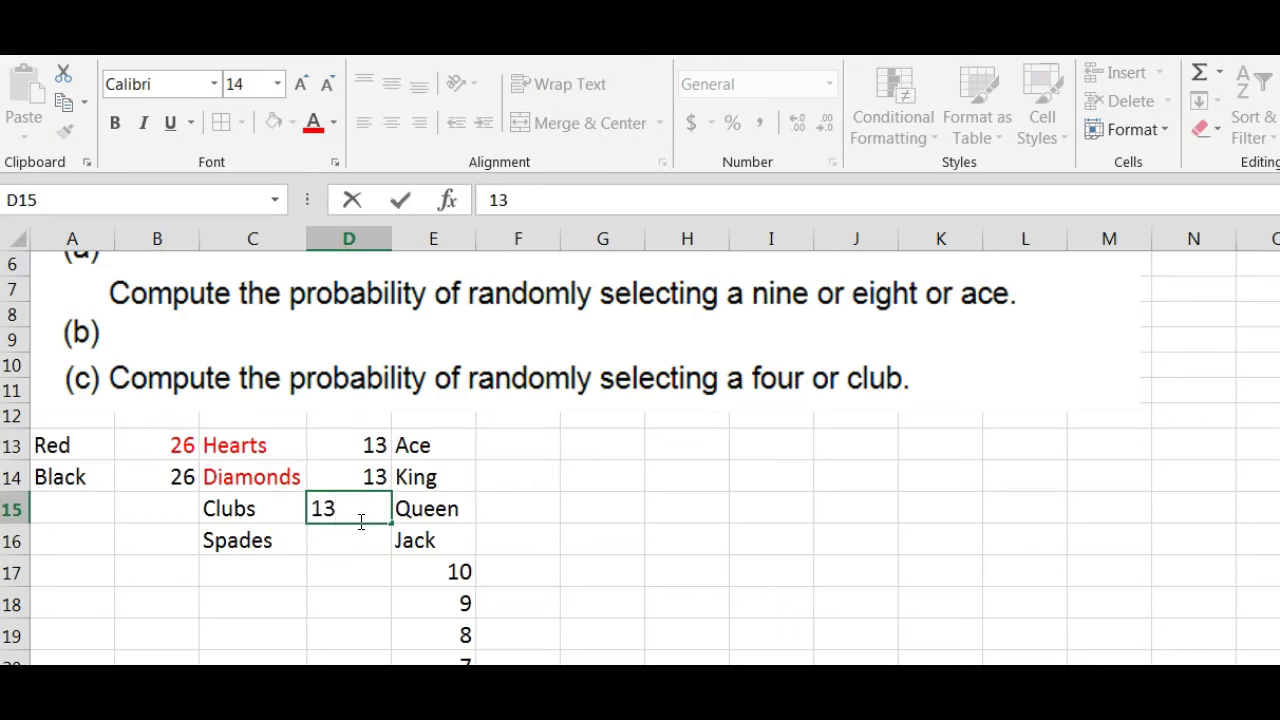
pyautogui.press('Return')
pyautogui.write('13')
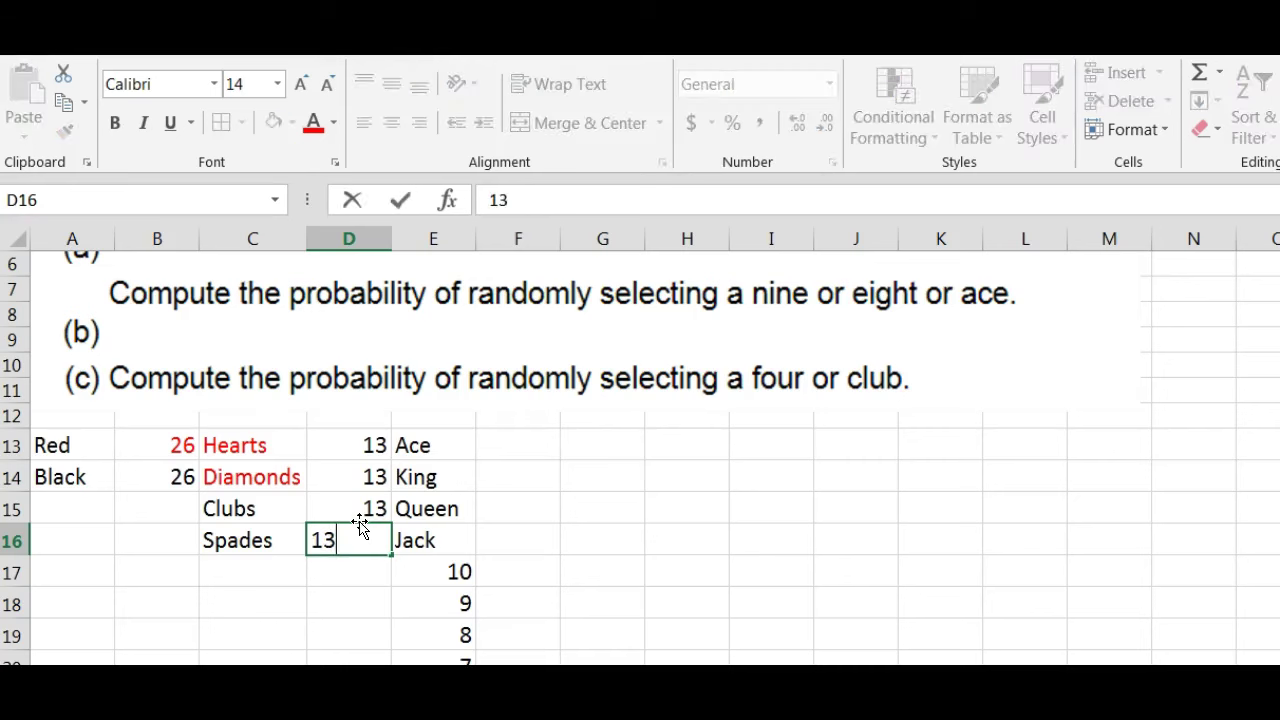
pyautogui.press('Return')
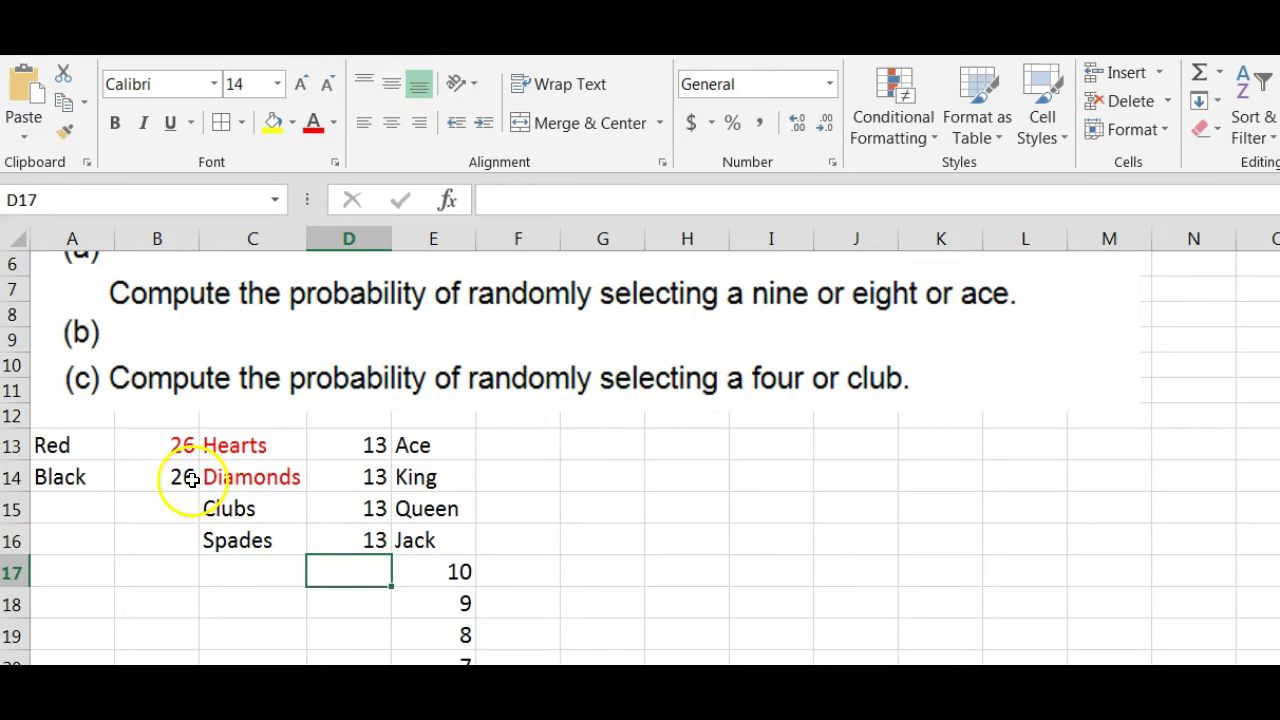
pyautogui.moveTo(369, 511); pyautogui.dragTo(369, 544)
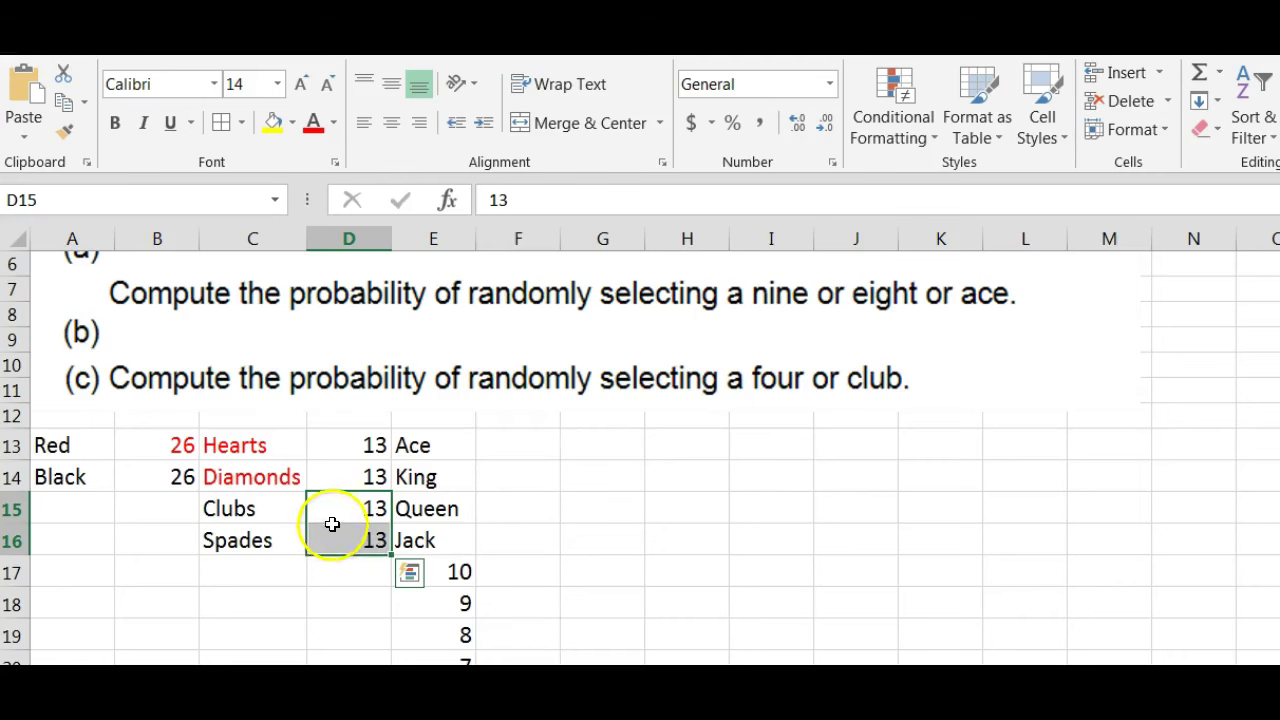
# Centre the card ranks Ace through 2 in column E
pyautogui.moveTo(257, 514); pyautogui.dragTo(260, 530)
pyautogui.moveTo(446, 449); pyautogui.dragTo(458, 627)
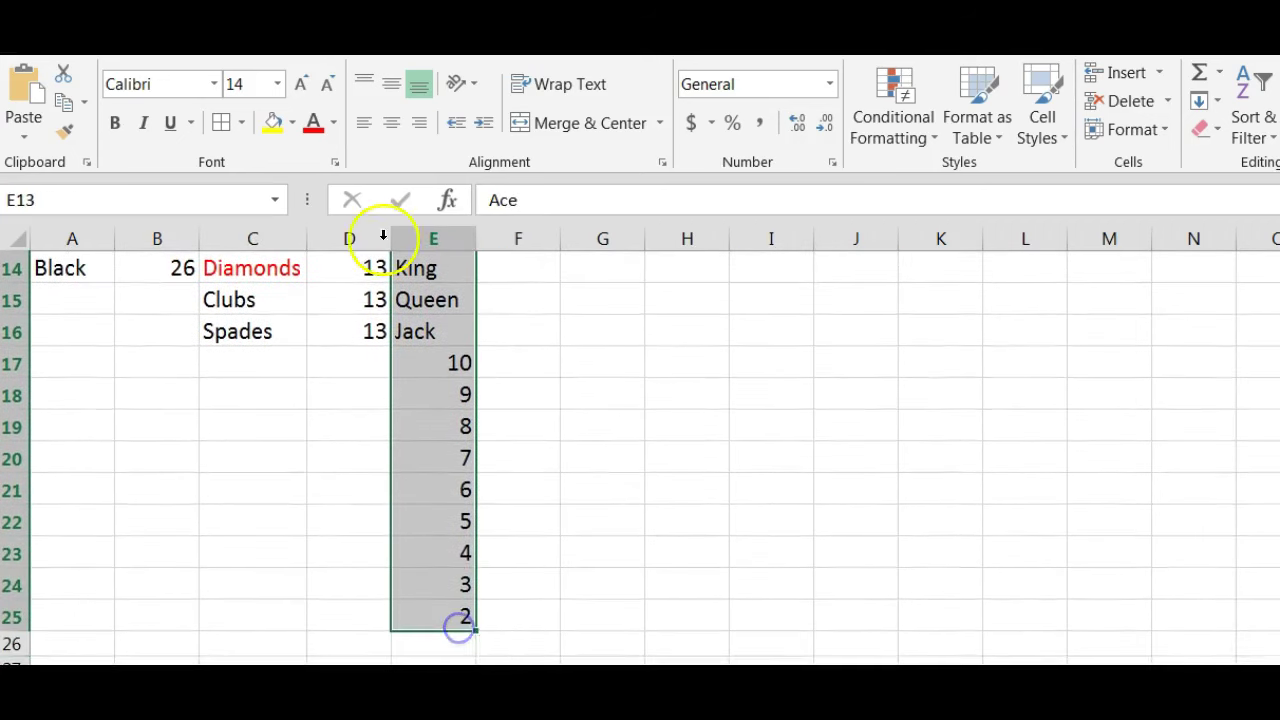
pyautogui.click(391, 120)
pyautogui.scroll(3, 563, 350)
pyautogui.scroll(1, 563, 360)
pyautogui.scroll(-2, 540, 390)
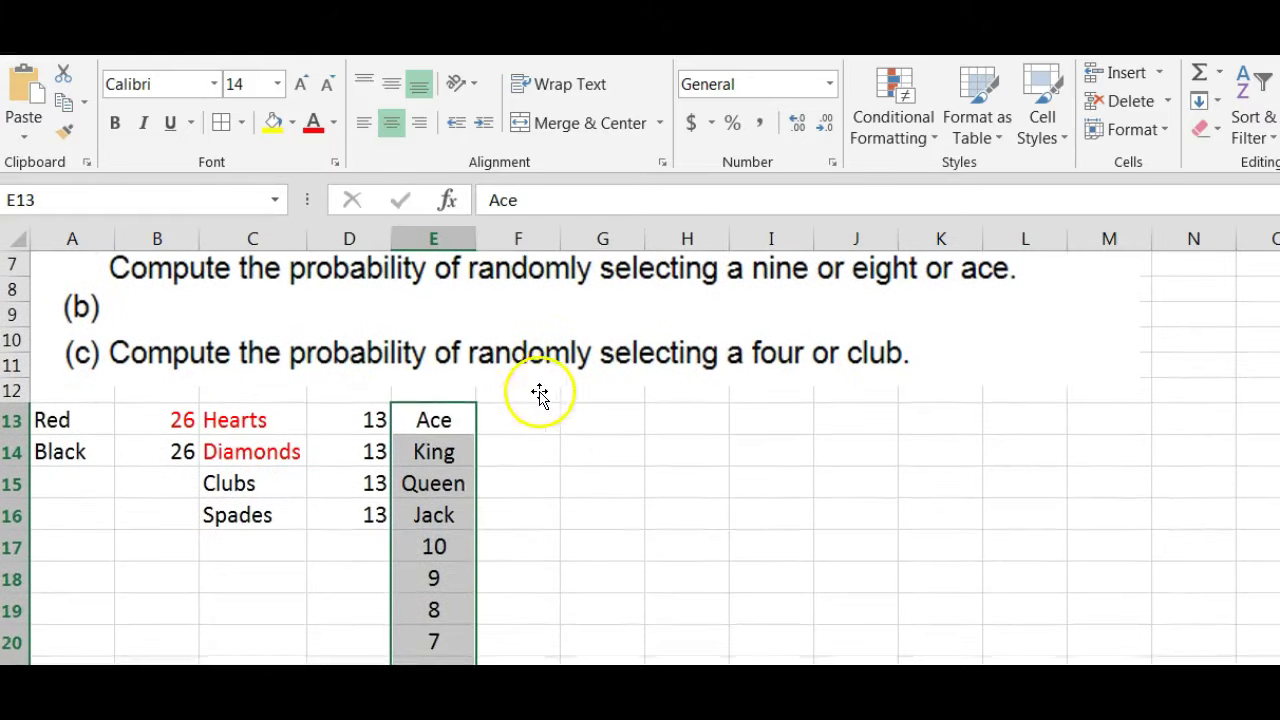
# Enter a count of 4 beside each rank from Ace down to 7
pyautogui.click(541, 428)
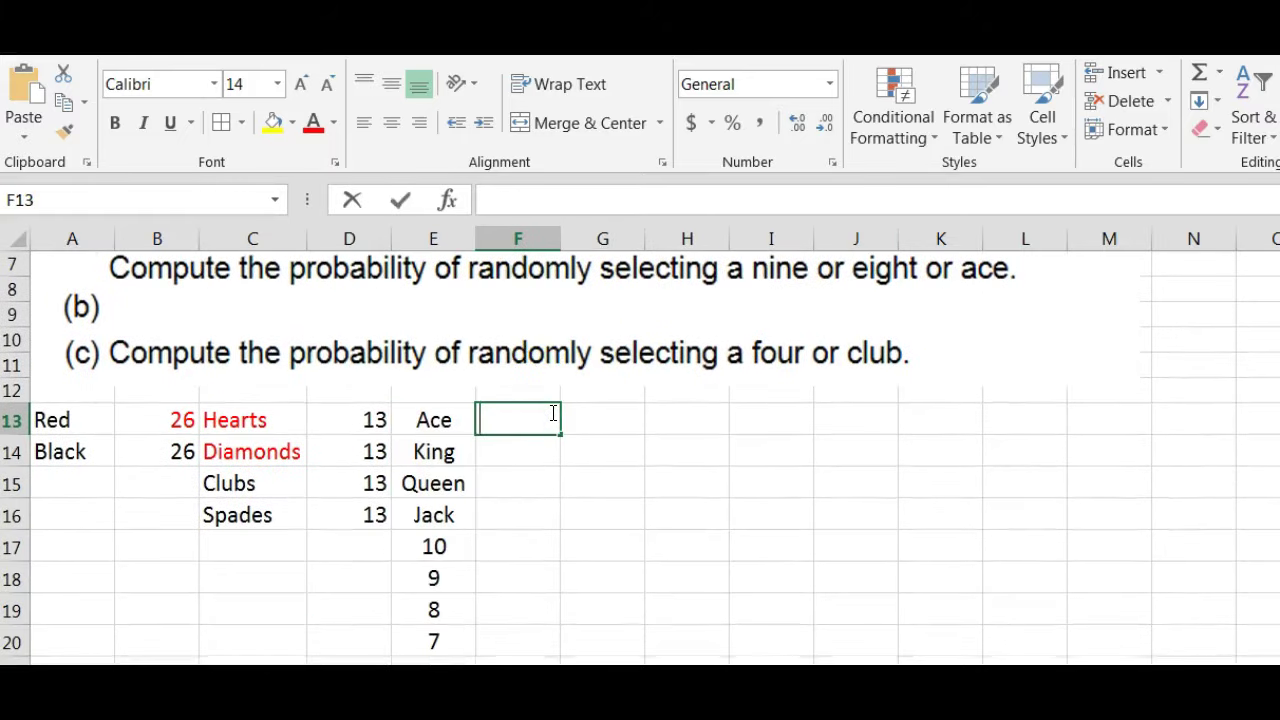
pyautogui.write('4')
pyautogui.press('Return')
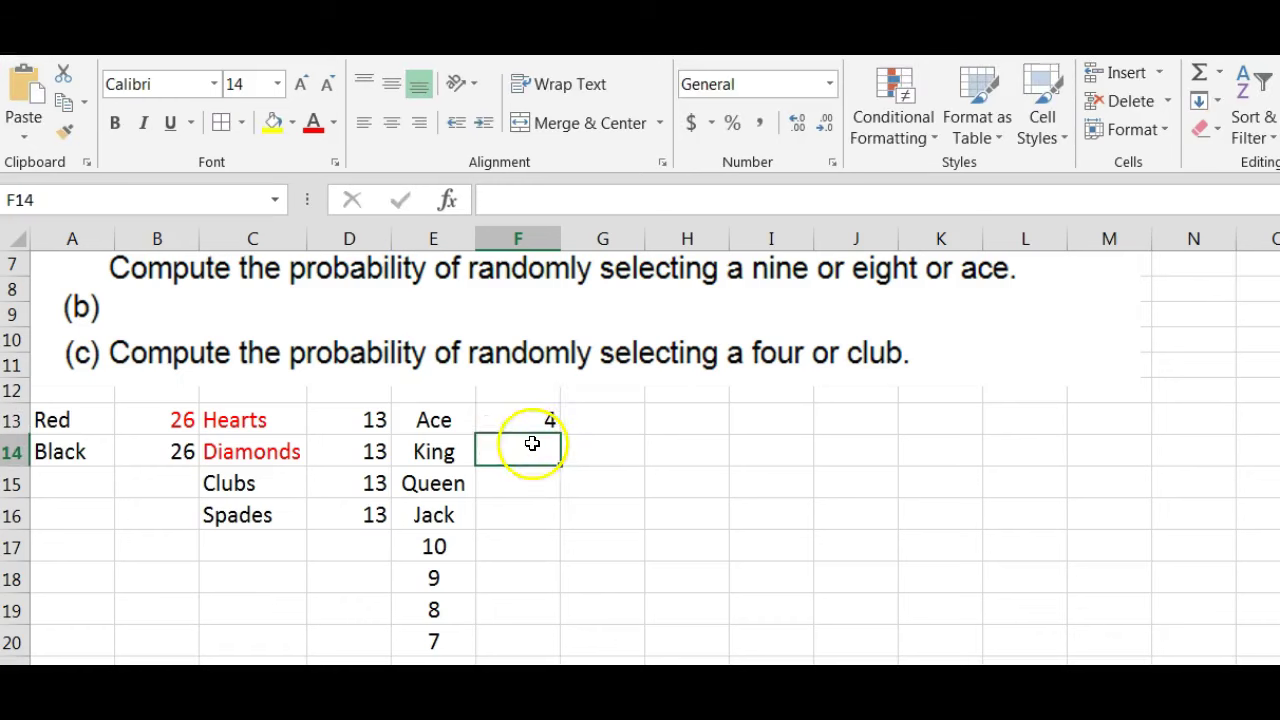
pyautogui.press('Return')
pyautogui.click(542, 455)
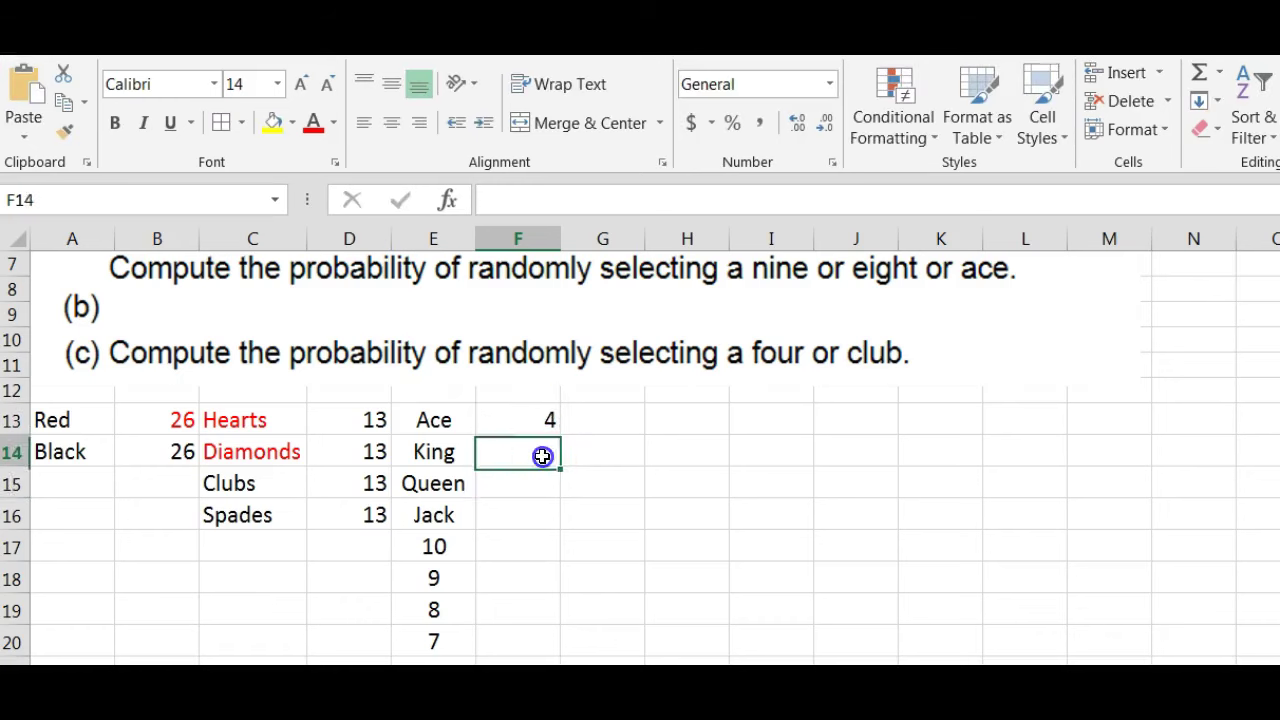
pyautogui.write('4')
pyautogui.click(543, 482)
pyautogui.write('4')
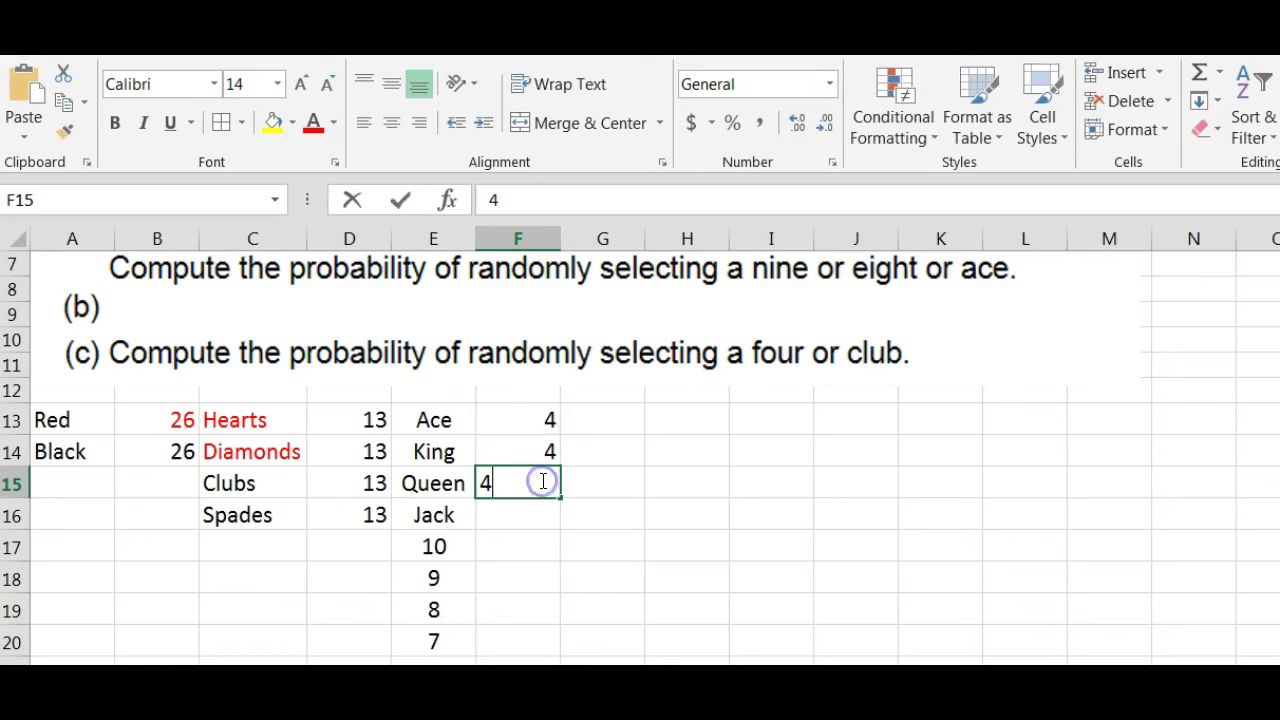
pyautogui.click(540, 512)
pyautogui.write('4')
pyautogui.click(532, 545)
pyautogui.write('4')
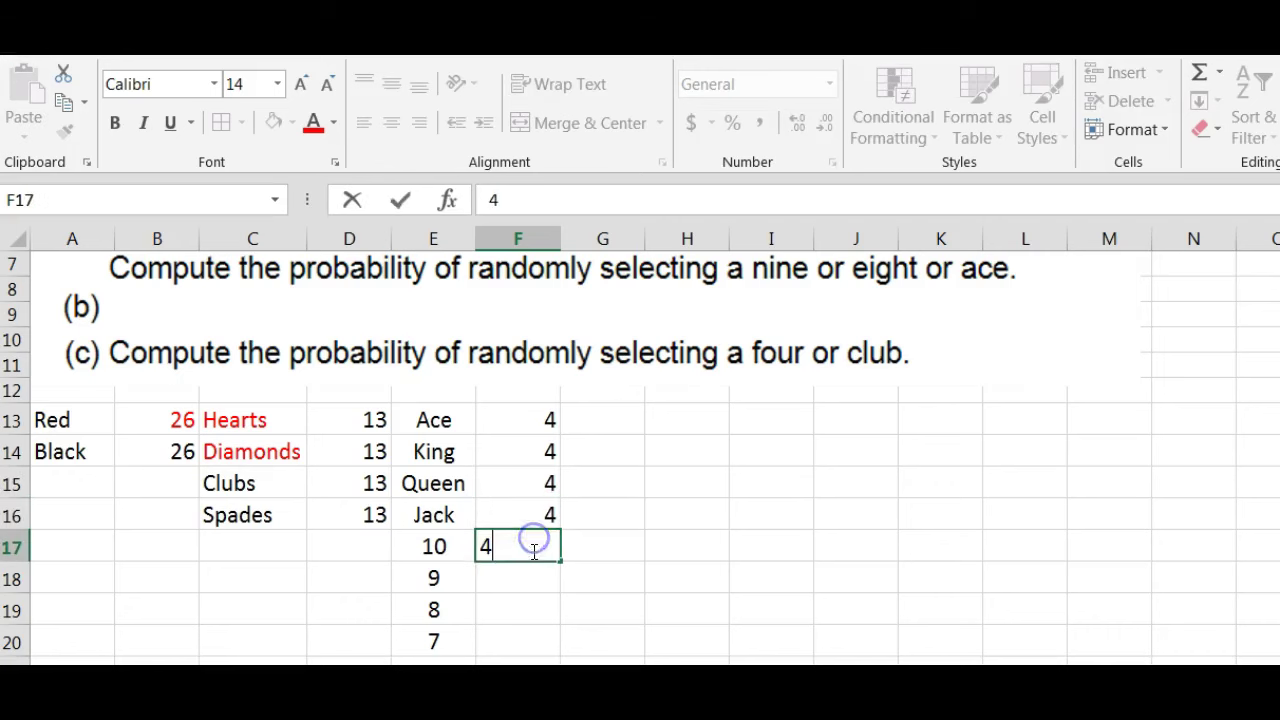
pyautogui.click(524, 578)
pyautogui.write('4')
pyautogui.click(523, 607)
pyautogui.write('4')
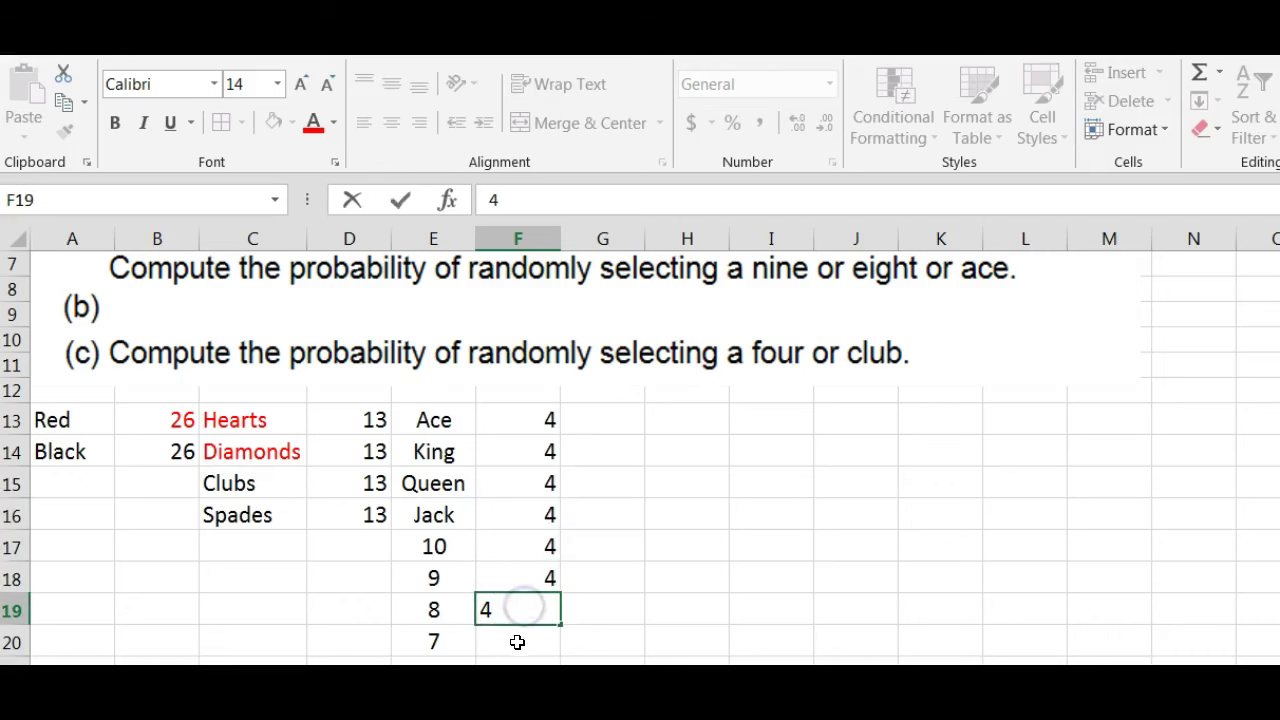
pyautogui.click(519, 641)
pyautogui.write('4')
# Enter a count of 4 beside ranks 6 down to 2
pyautogui.scroll(-1, 519, 641)
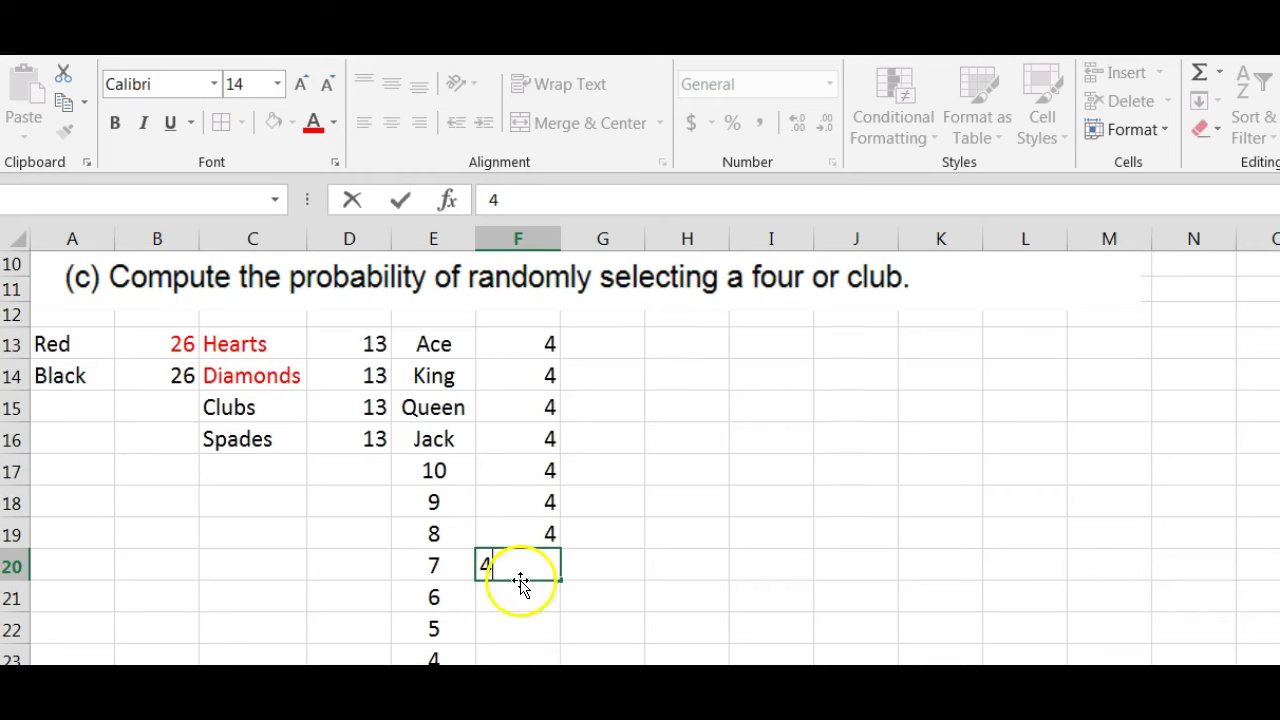
pyautogui.click(520, 597)
pyautogui.write('4')
pyautogui.click(525, 624)
pyautogui.write('4')
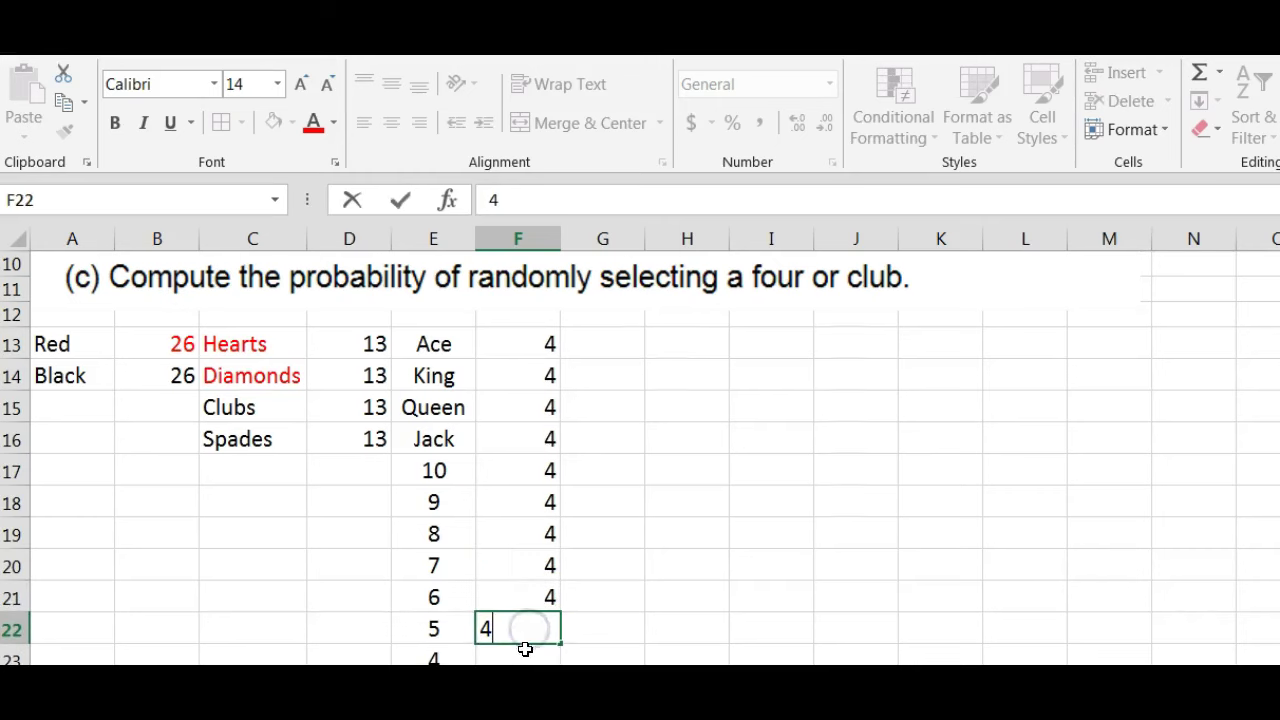
pyautogui.click(526, 650)
pyautogui.write('4')
pyautogui.press('Return')
pyautogui.write('4')
pyautogui.press('Return')
pyautogui.write('4')
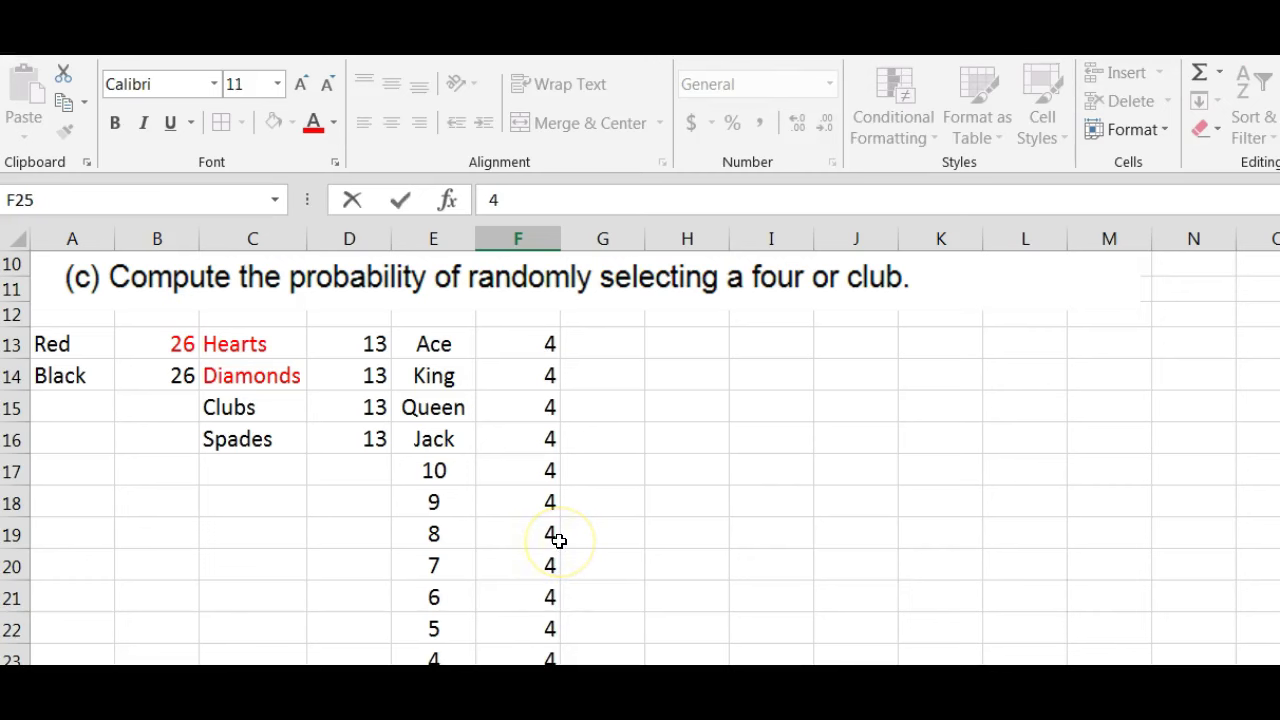
pyautogui.press('Return')
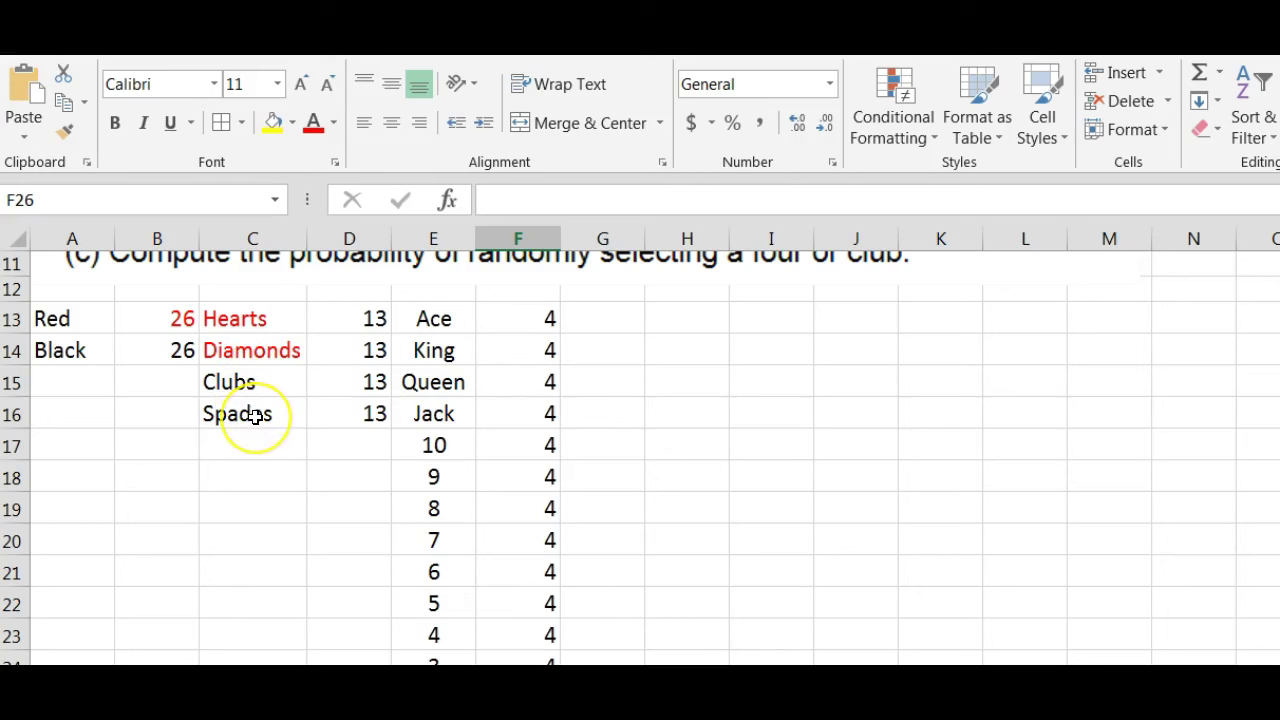
pyautogui.scroll(2, 394, 429)
pyautogui.scroll(-2, 395, 424)
pyautogui.scroll(-1, 395, 424)
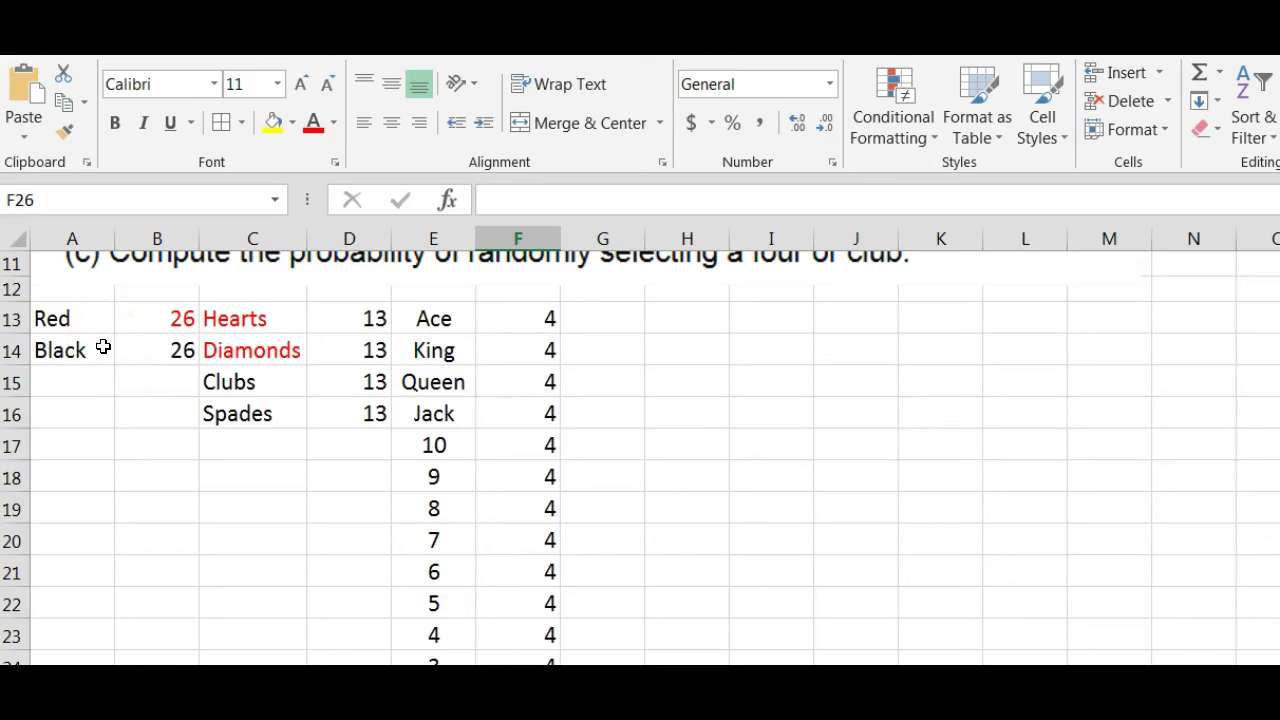
pyautogui.click(711, 388)
pyautogui.scroll(2, 711, 414)
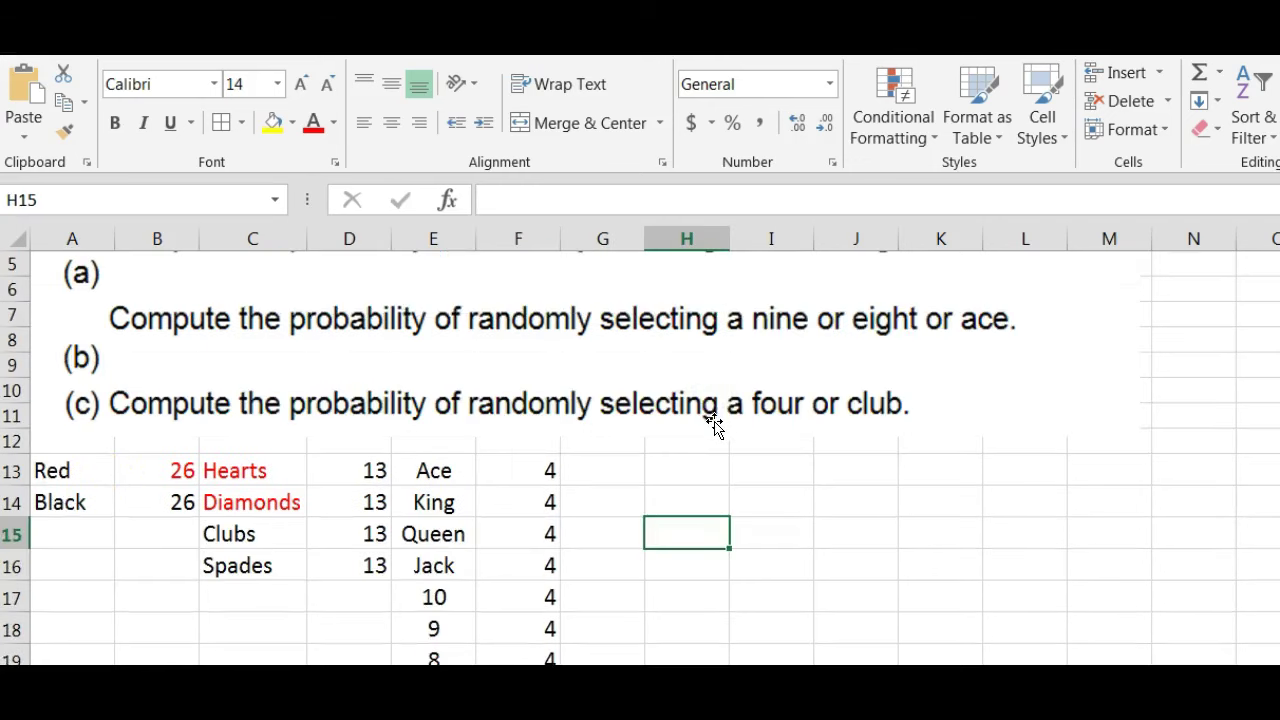
pyautogui.scroll(1, 714, 424)
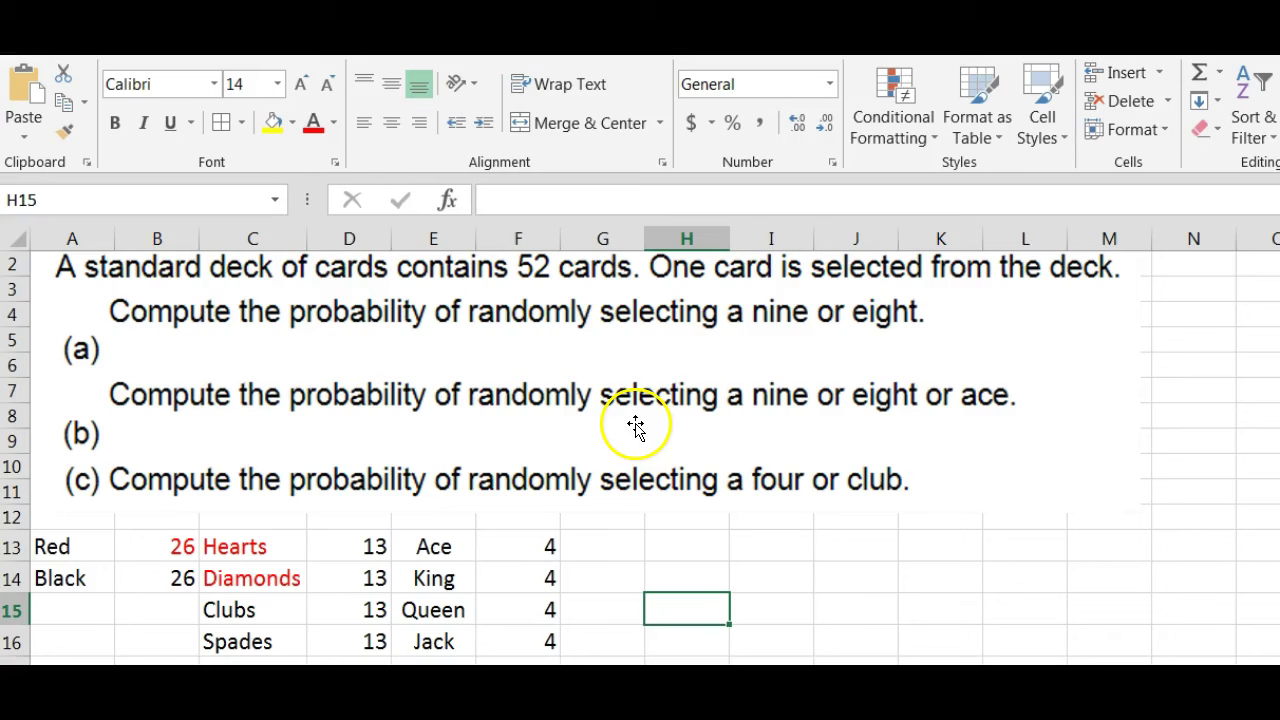
pyautogui.scroll(-1, 680, 410)
pyautogui.scroll(-2, 680, 410)
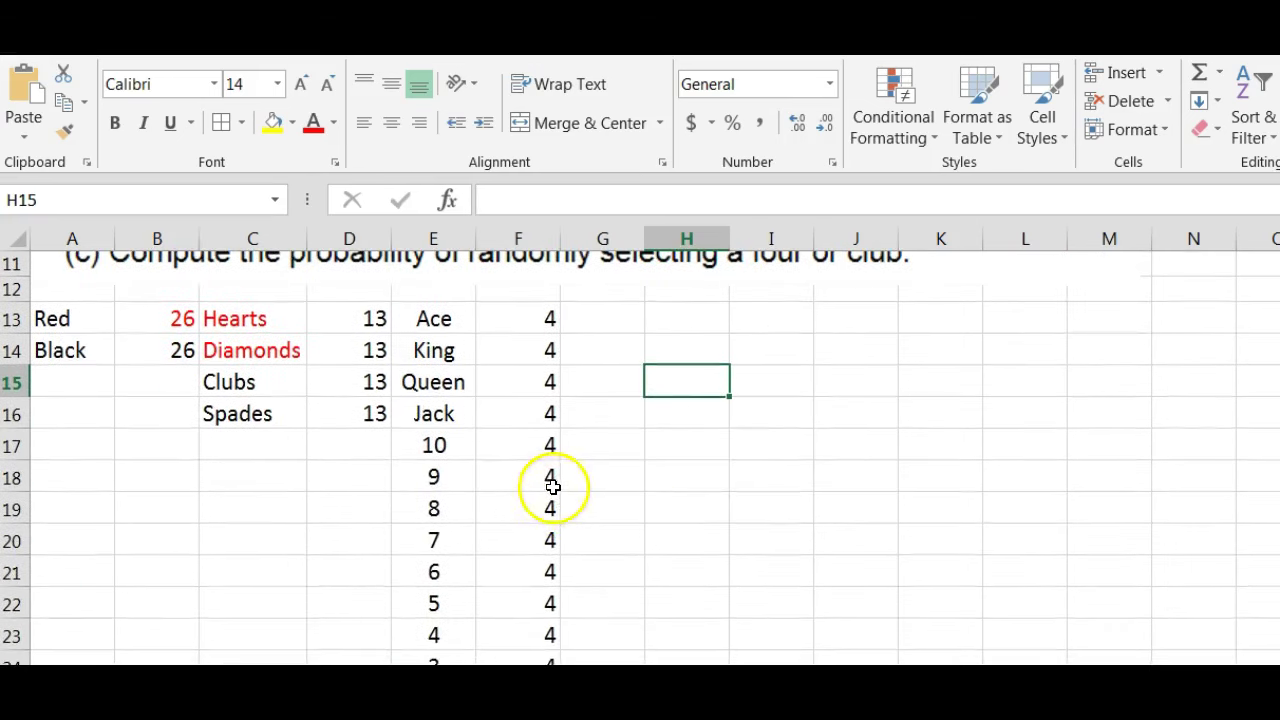
# Type the label 'P(9or9) is' into cell I15
pyautogui.click(800, 411)
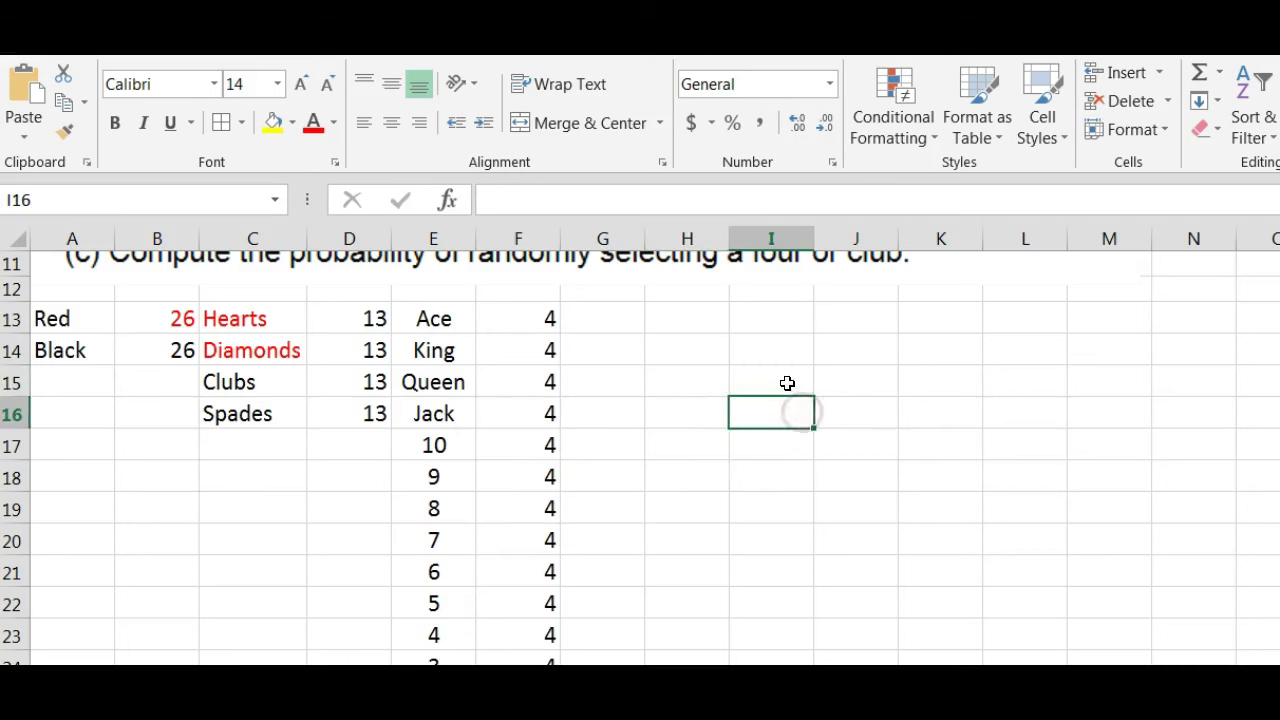
pyautogui.click(787, 383)
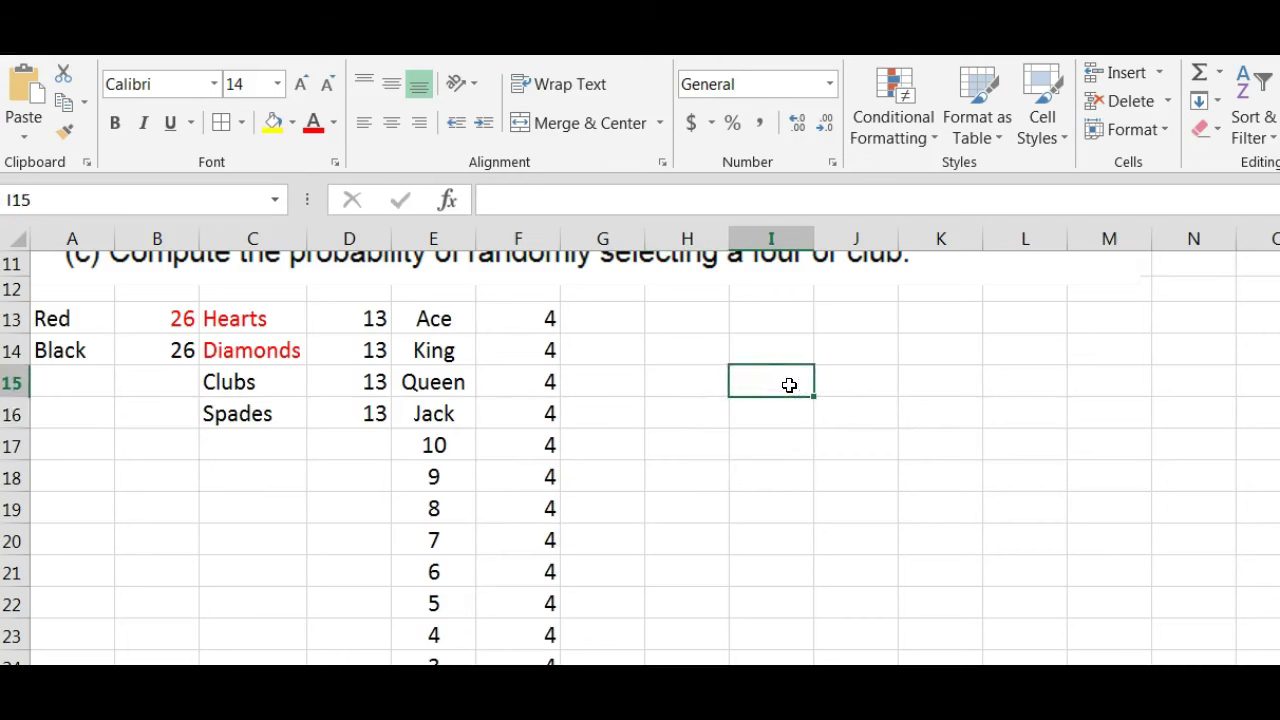
pyautogui.write('(P')
pyautogui.press('BackSpace')
pyautogui.press('BackSpace')
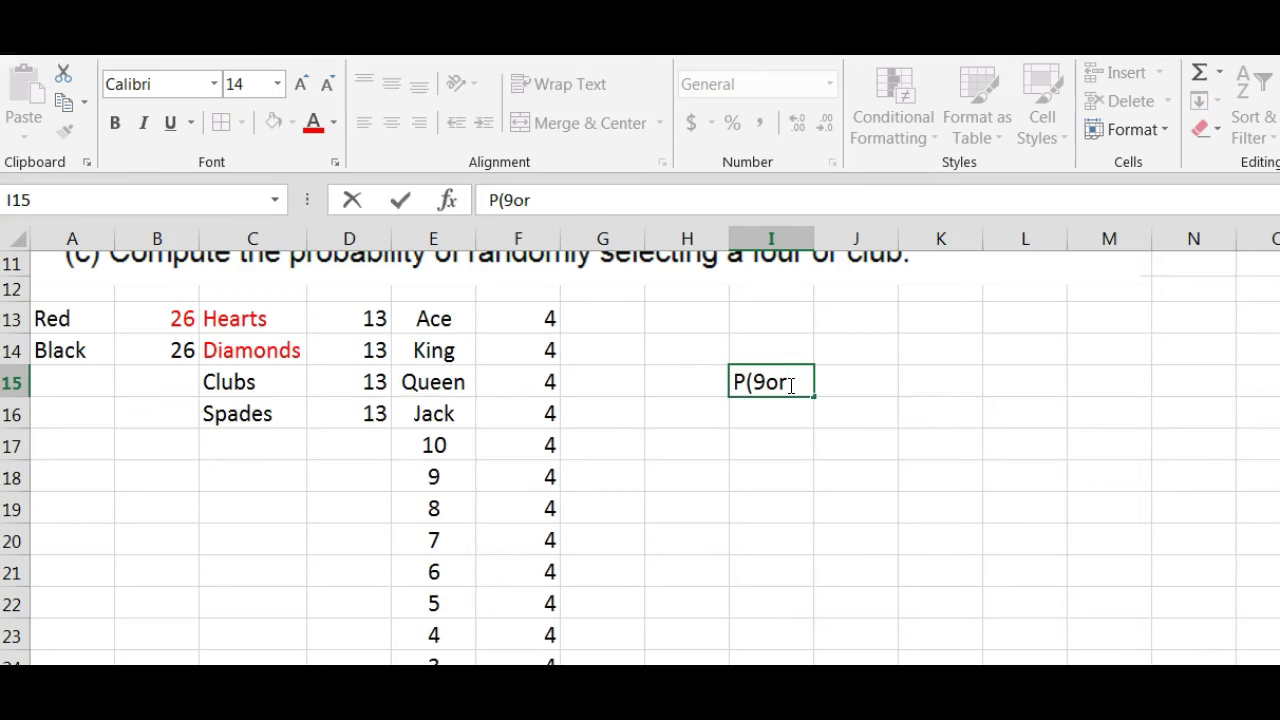
pyautogui.write('P(9or9) is')
pyautogui.press('Return')
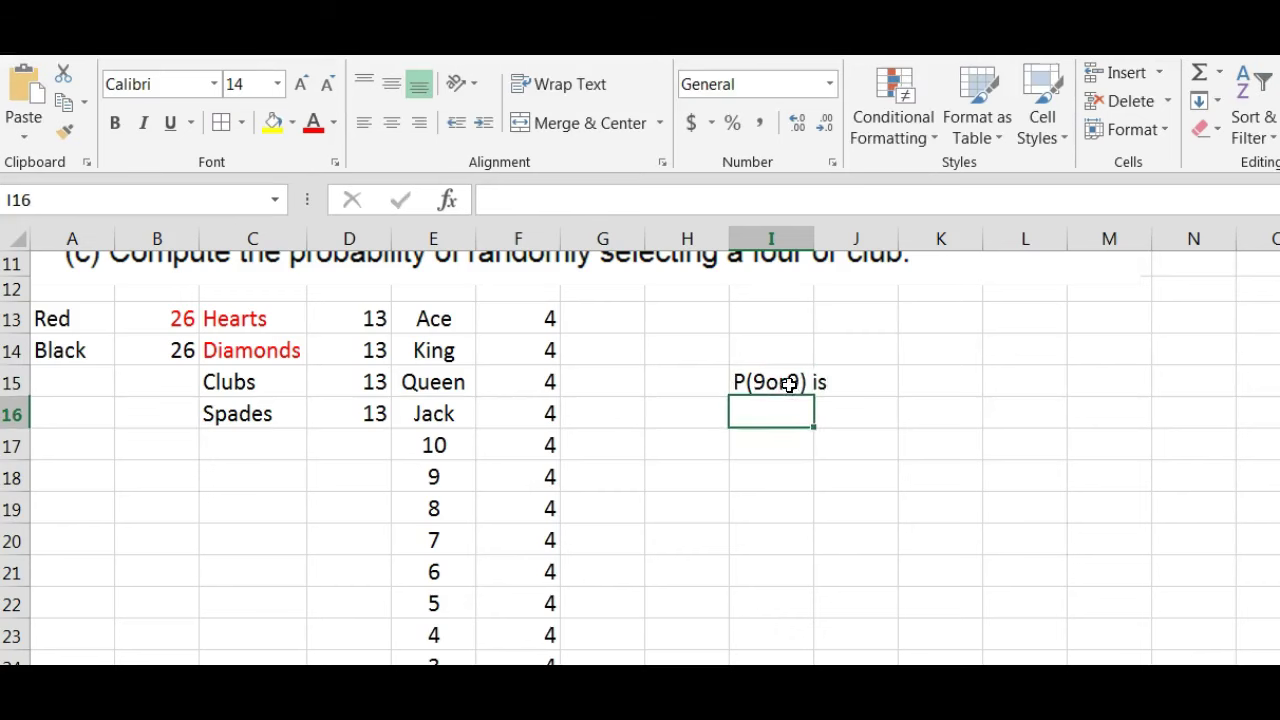
# Enter =(F18+F19)/52 in K15 to get 0.1538
pyautogui.click(918, 388)
pyautogui.write('=')
pyautogui.click(916, 385)
pyautogui.write('(')
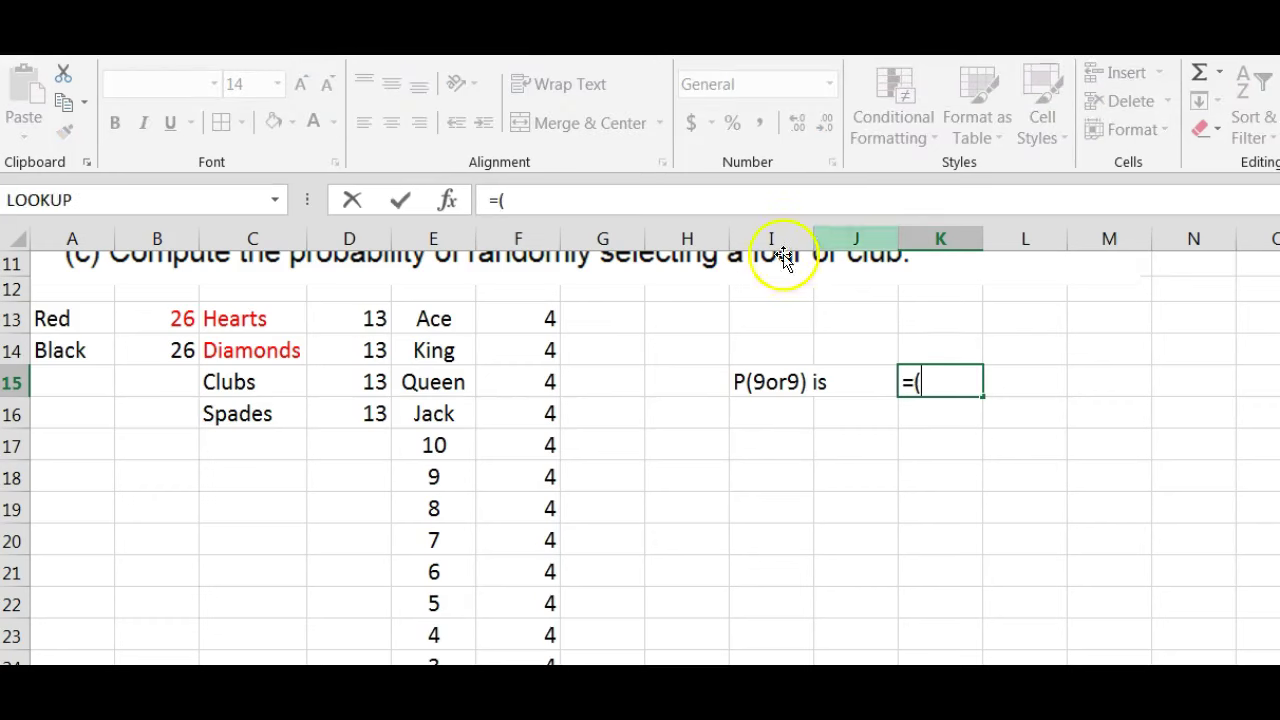
pyautogui.click(538, 481)
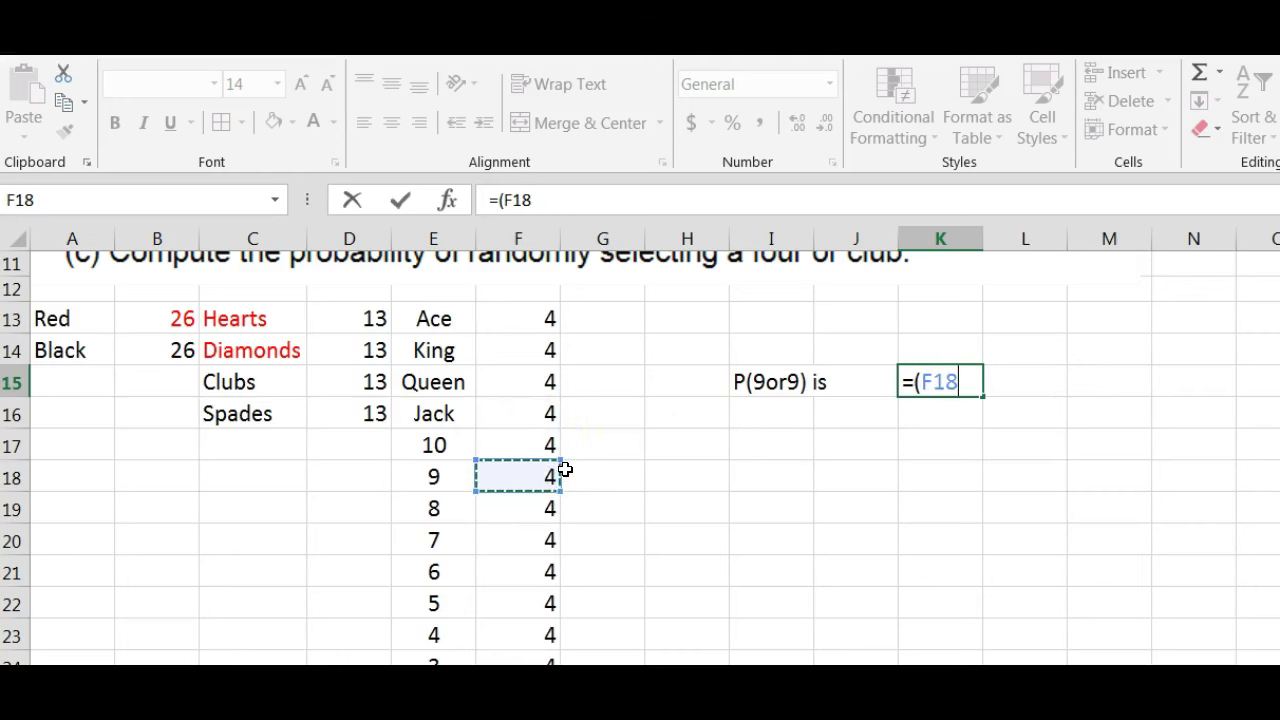
pyautogui.write('+')
pyautogui.click(546, 511)
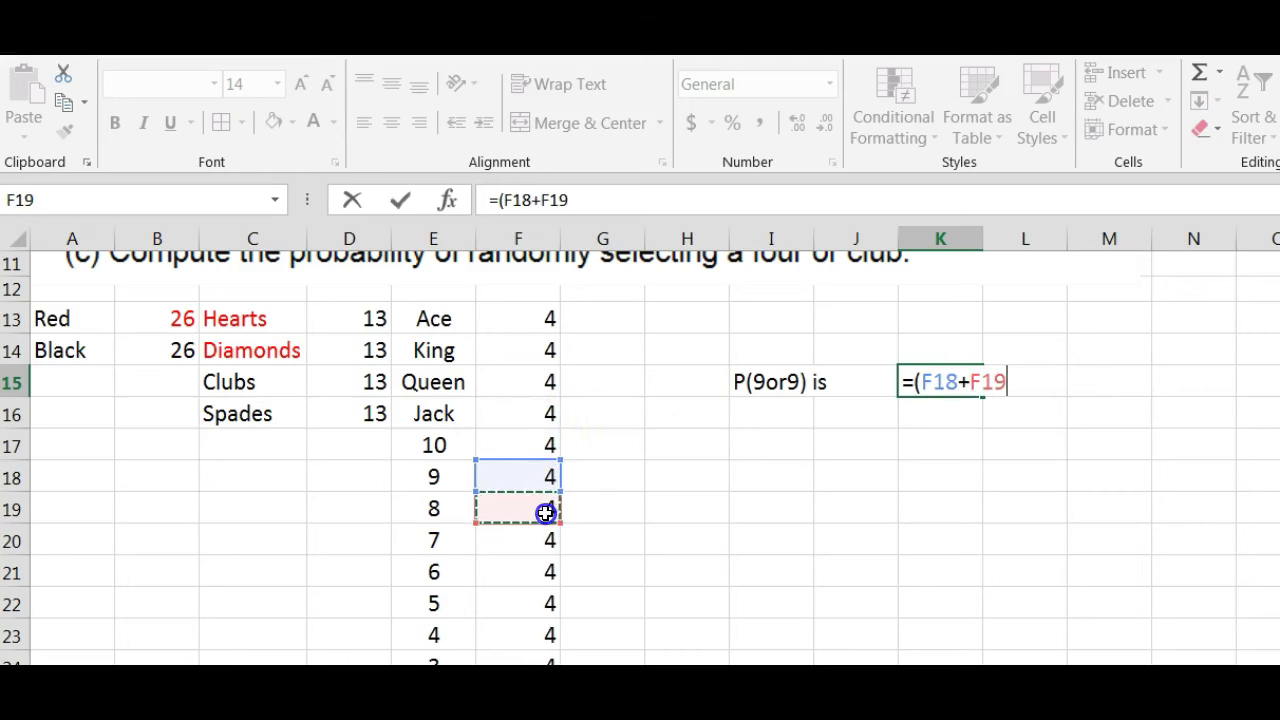
pyautogui.write(')/52')
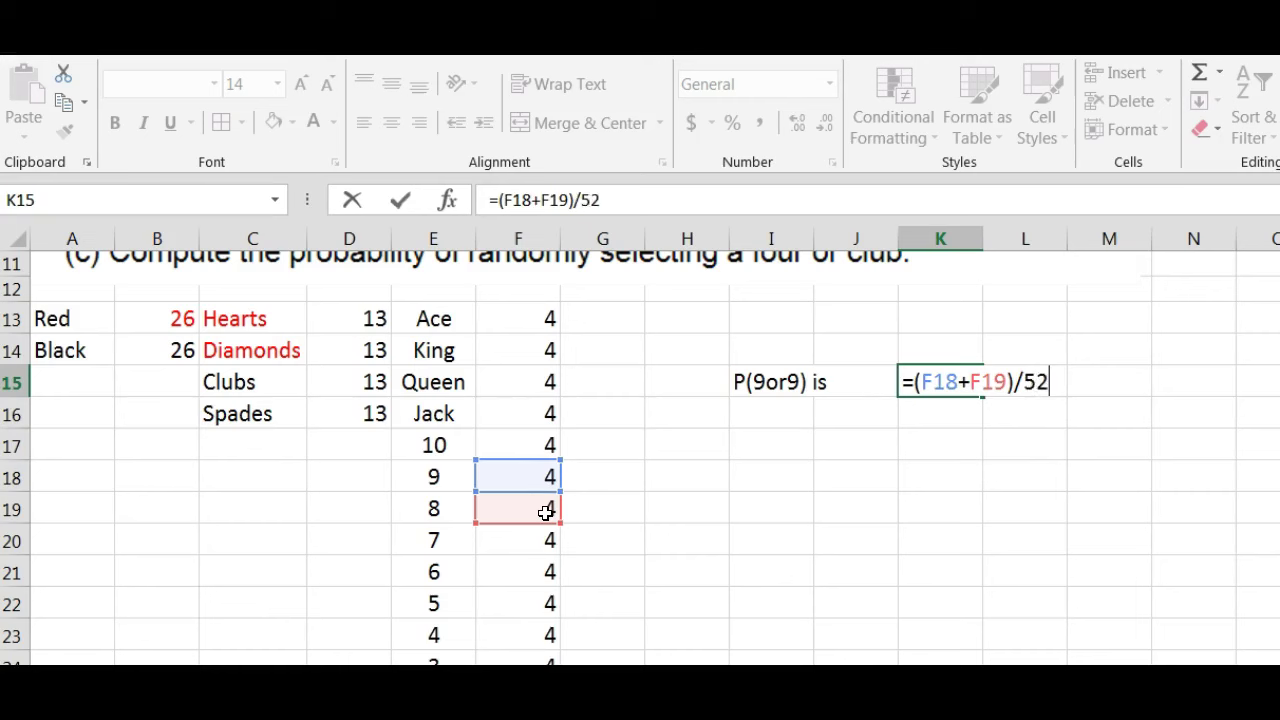
pyautogui.press('Return')
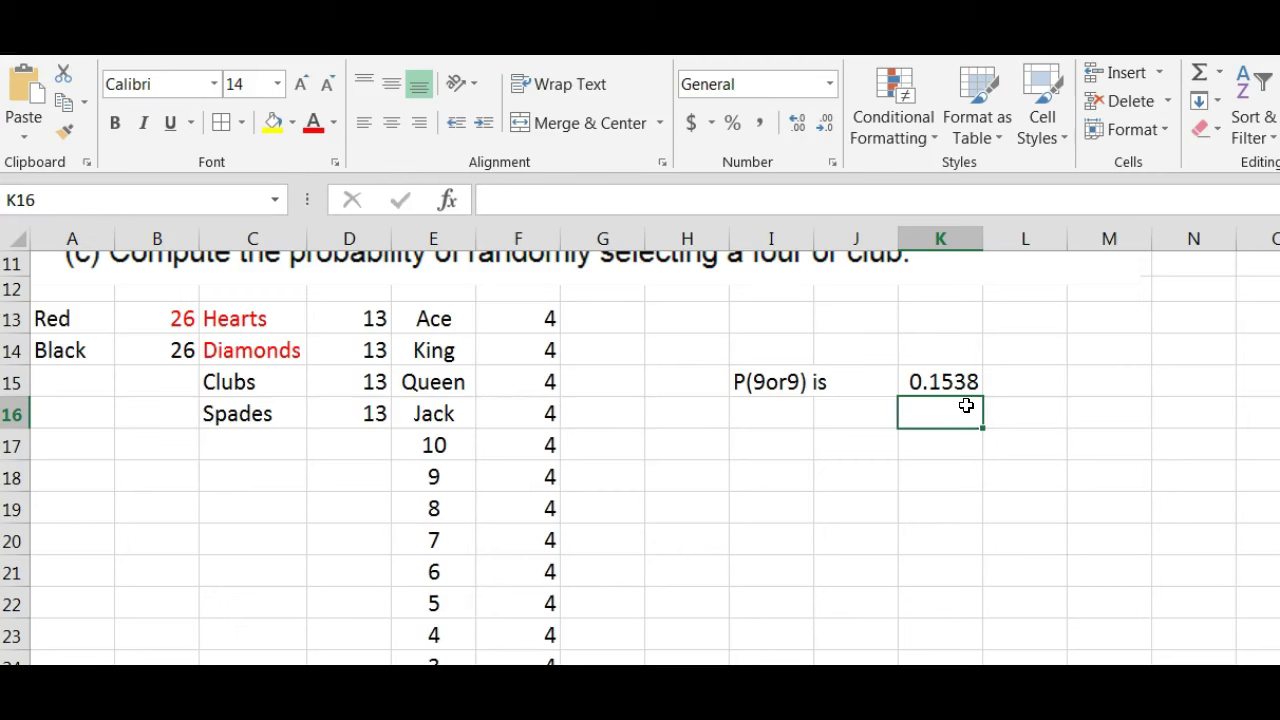
# Enter the quoted fraction "8/52" in L15 beside the 0.1538 result
pyautogui.click(1049, 380)
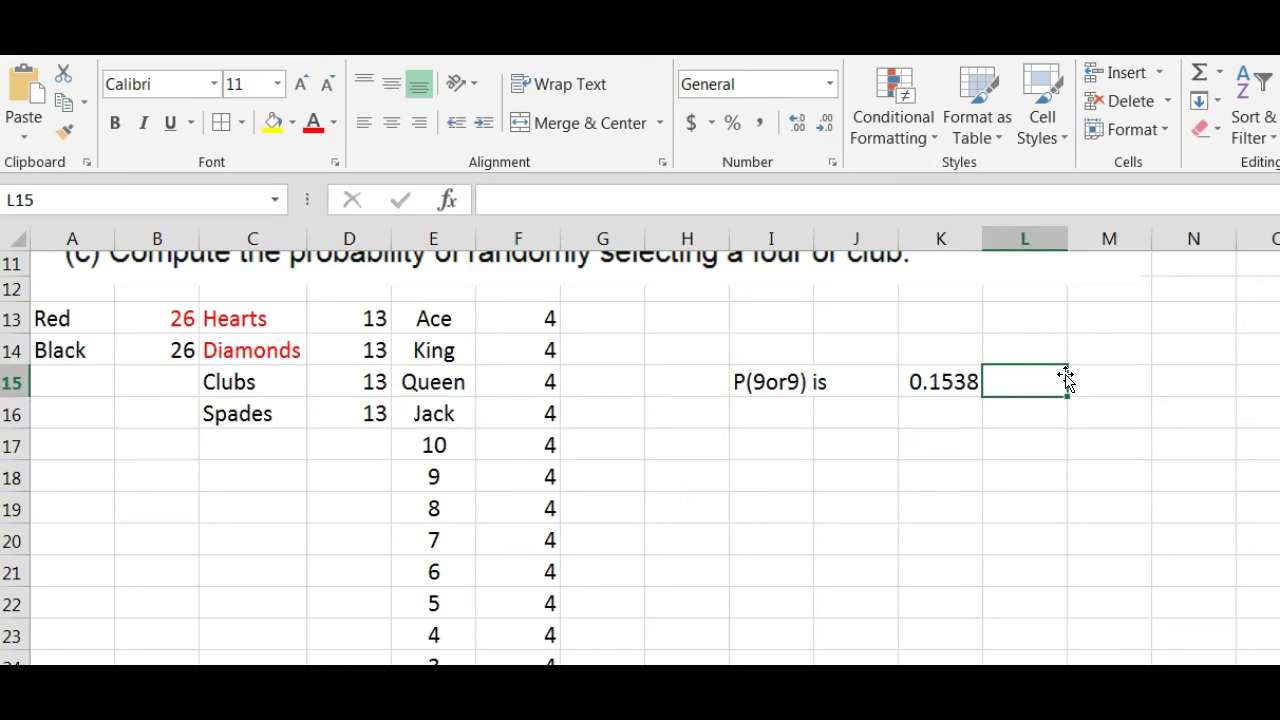
pyautogui.write('"')
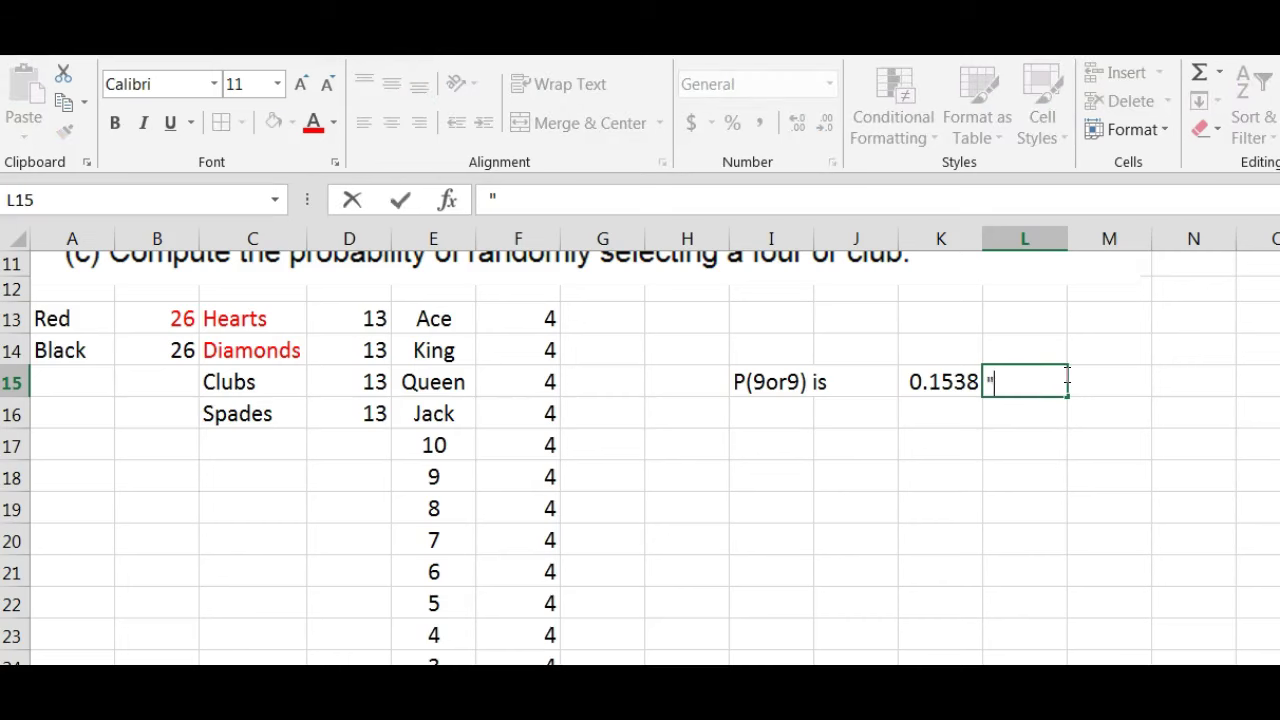
pyautogui.write('8/52"')
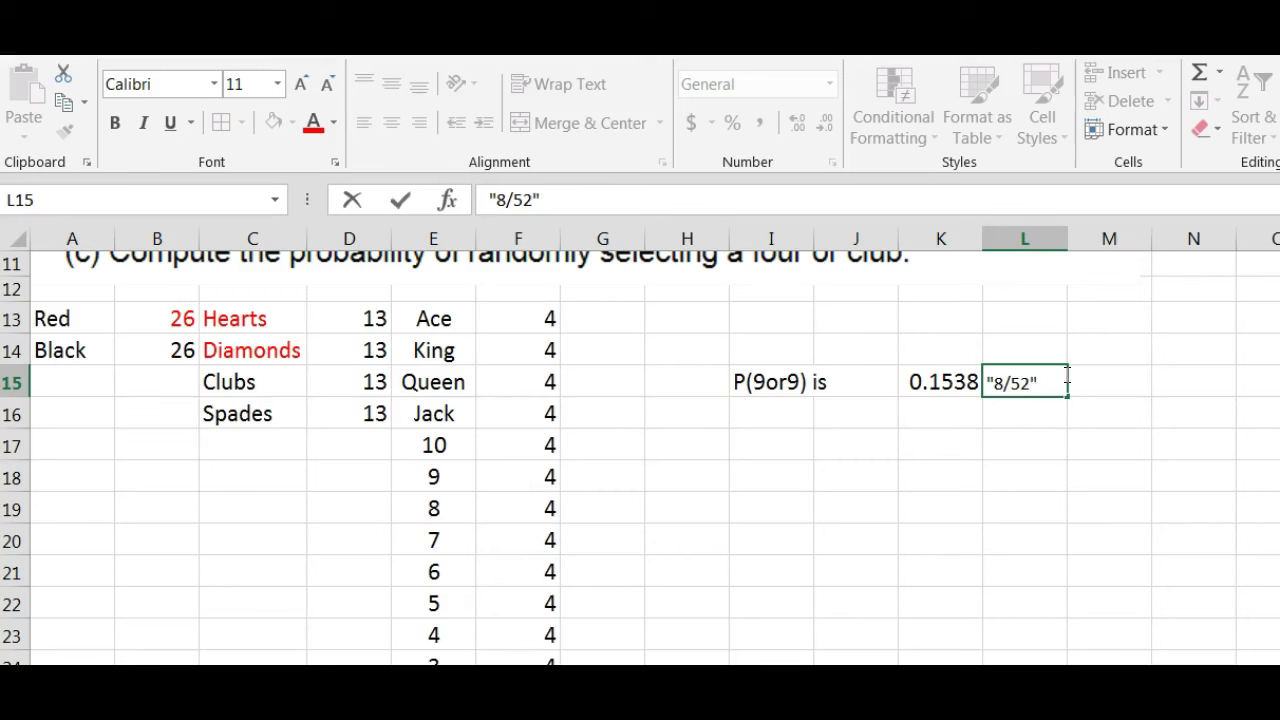
pyautogui.press('Return')
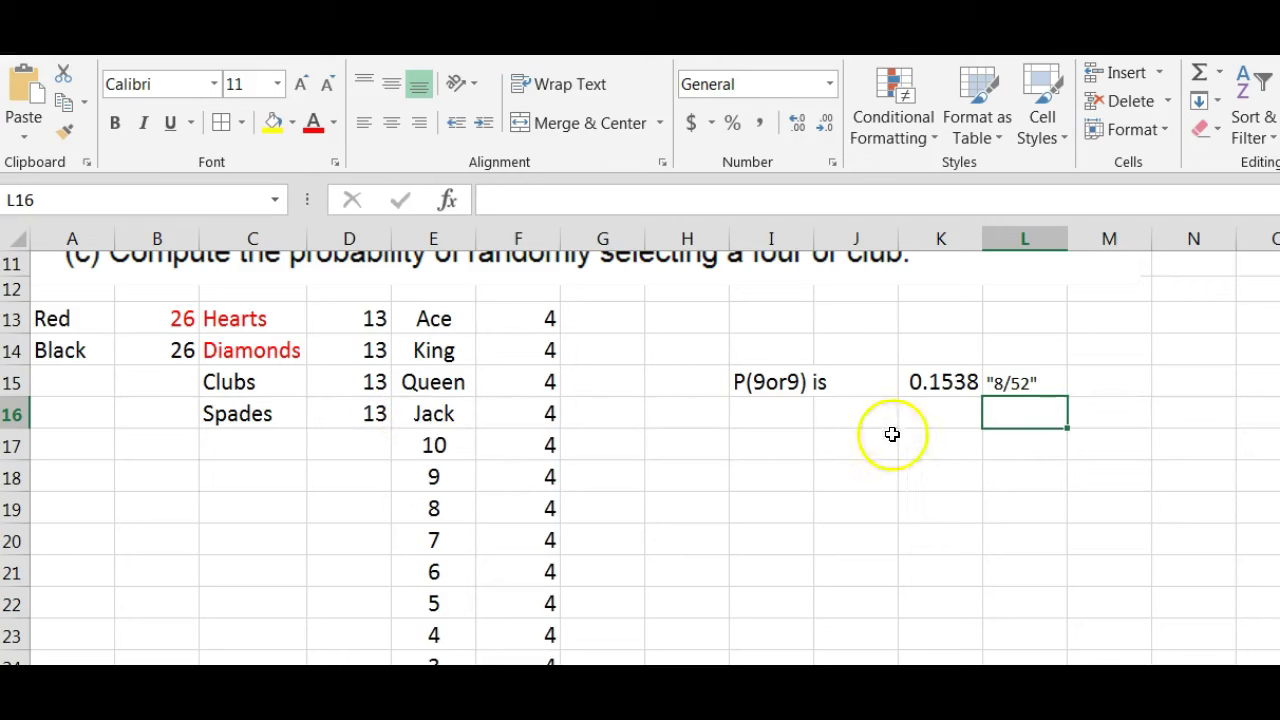
pyautogui.click(1114, 383)
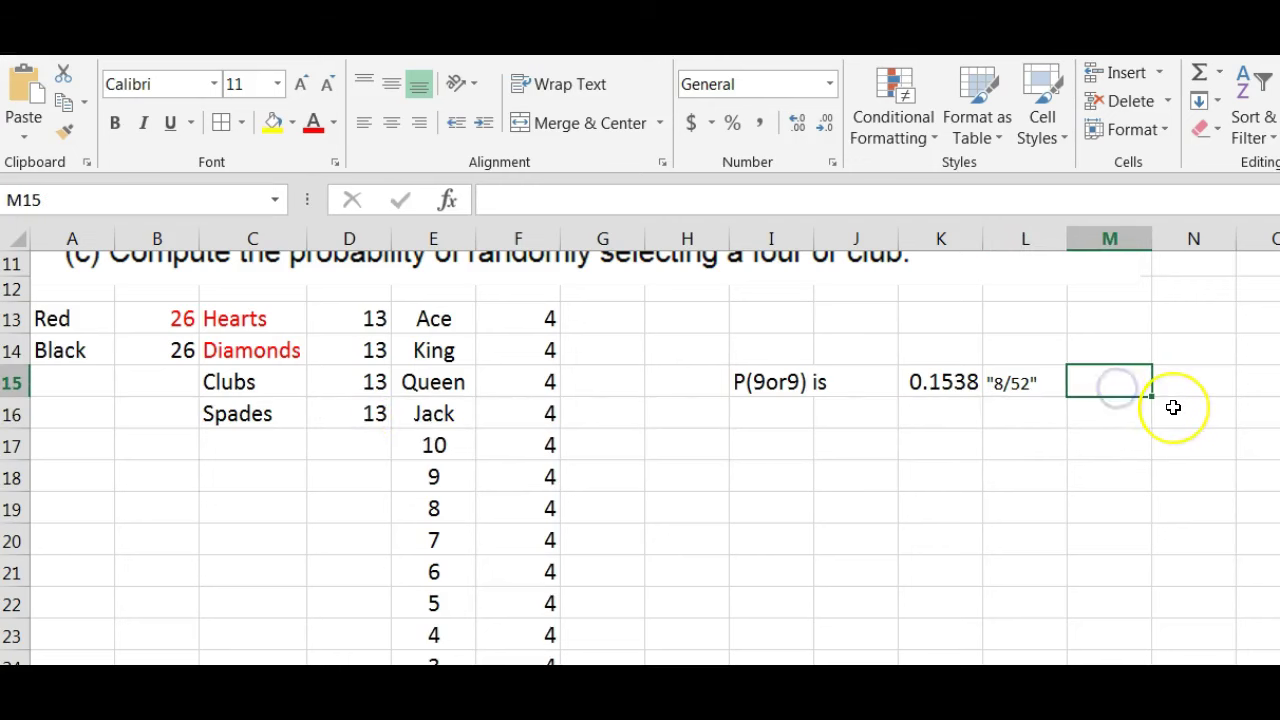
# Enter 2/13 in M15 and set cells L15:N23 to 14-point text
pyautogui.write('2/13')
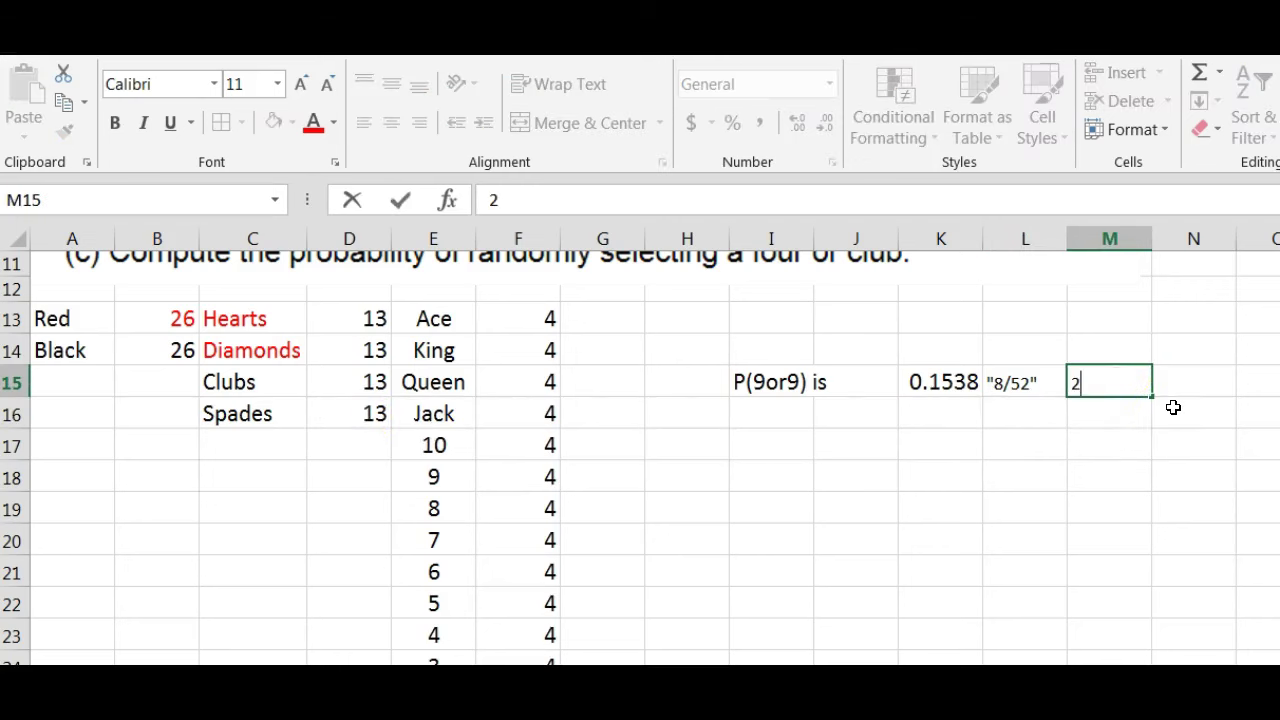
pyautogui.click(1010, 450)
pyautogui.click(957, 386)
pyautogui.moveTo(996, 381); pyautogui.dragTo(1160, 626)
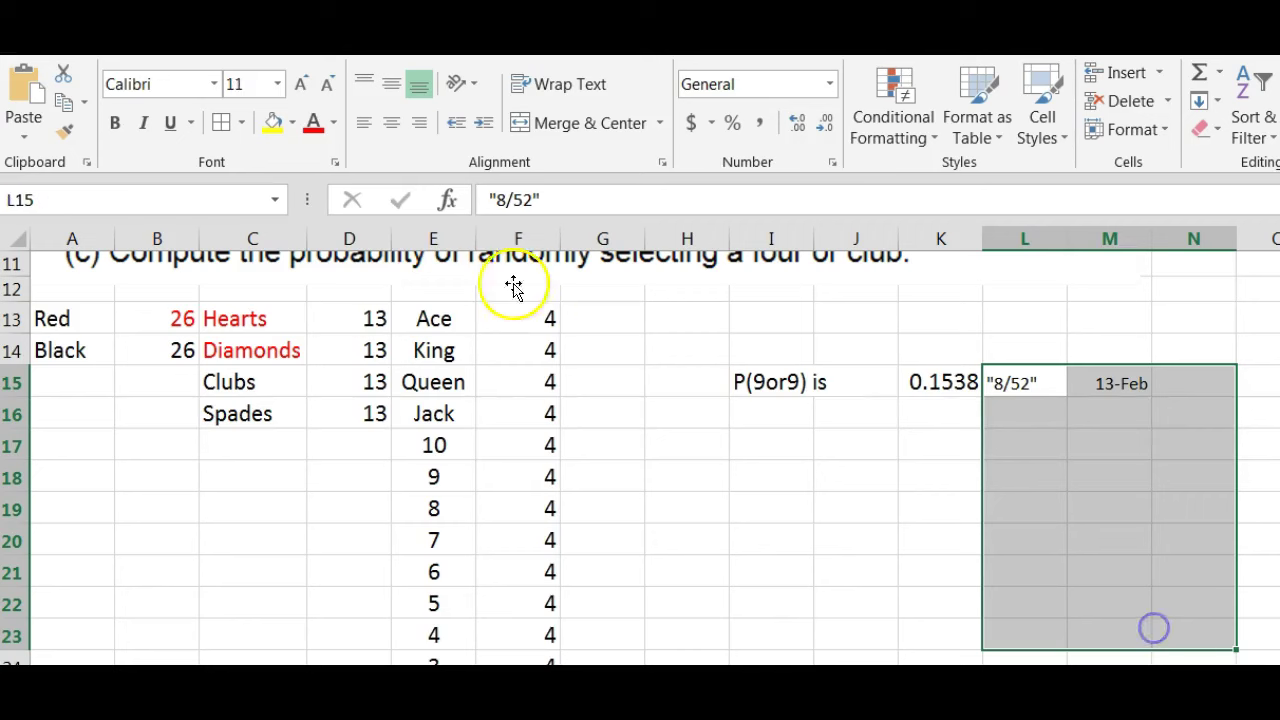
pyautogui.click(277, 84)
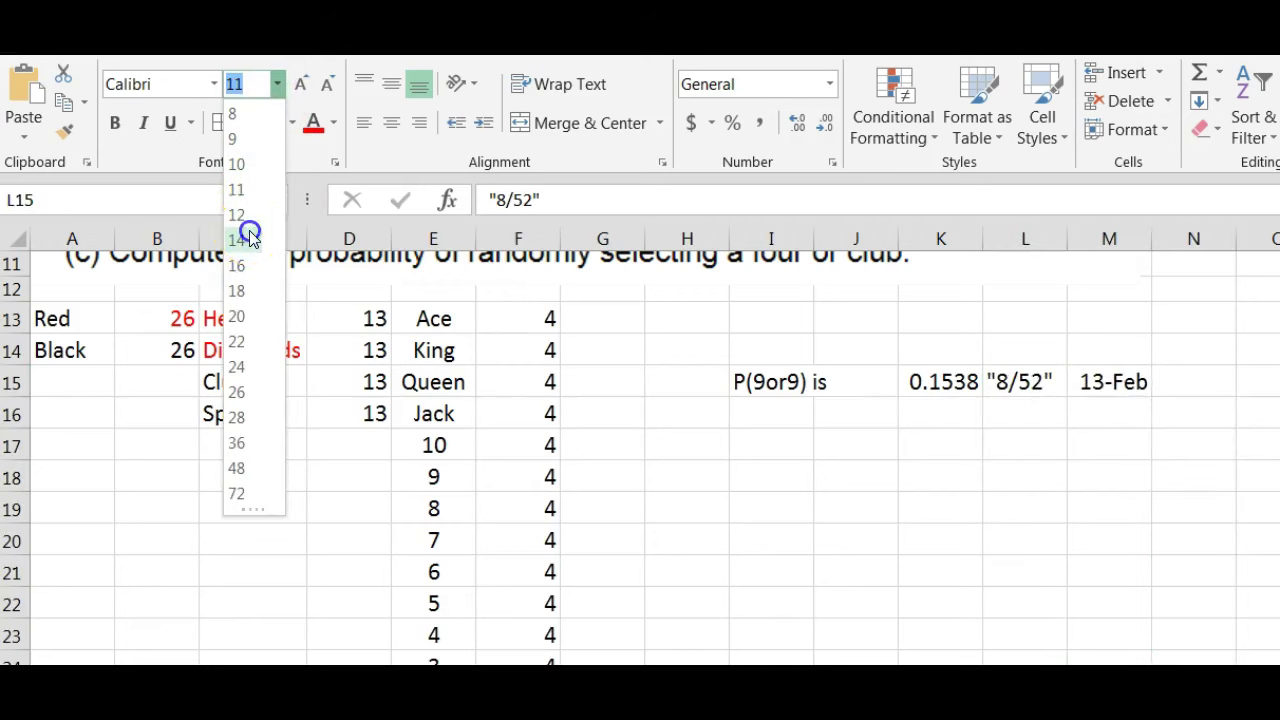
pyautogui.click(248, 238)
# Replace M15's 13-Feb date with the quoted text "2/13"
pyautogui.click(1120, 382)
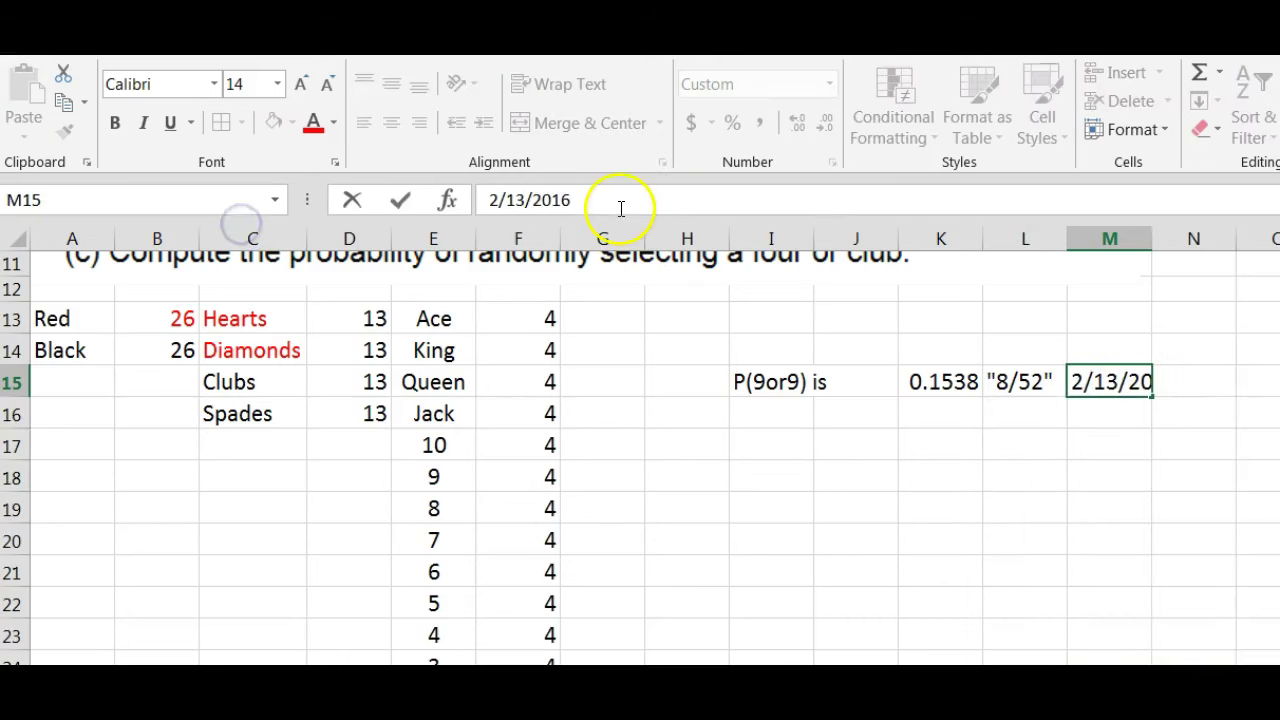
pyautogui.moveTo(620, 200); pyautogui.dragTo(358, 196)
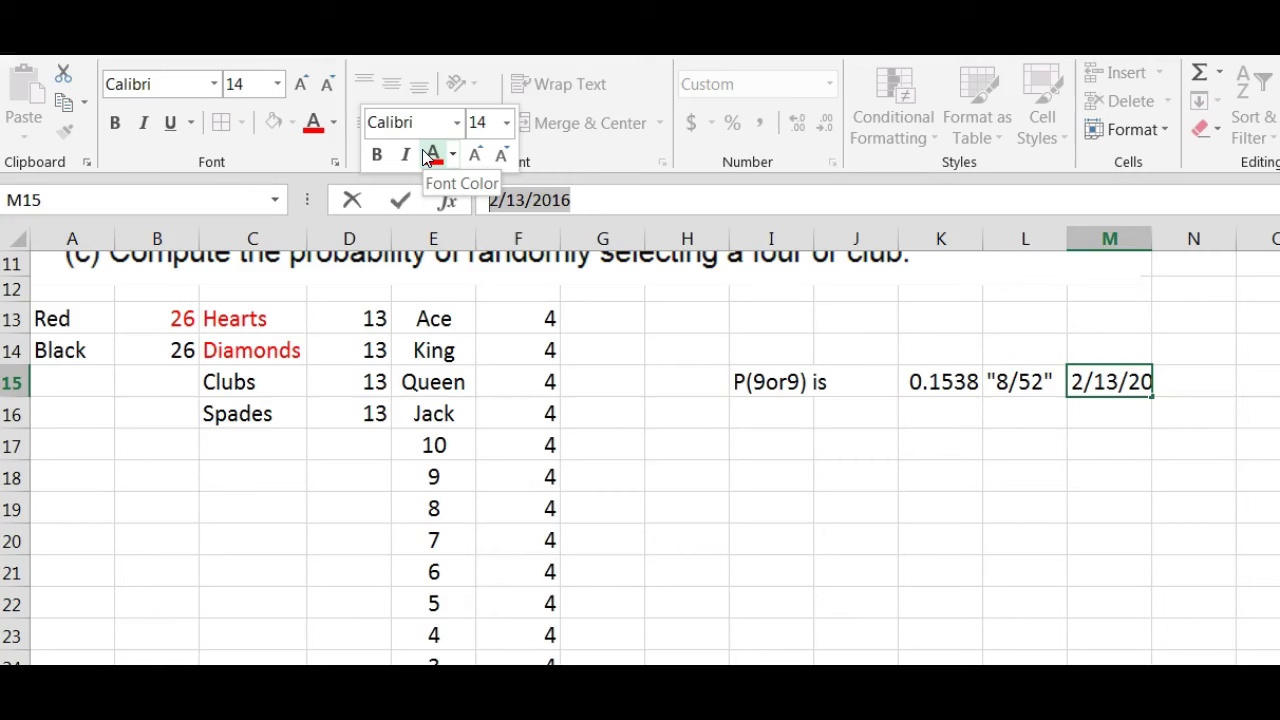
pyautogui.write('"2/13')
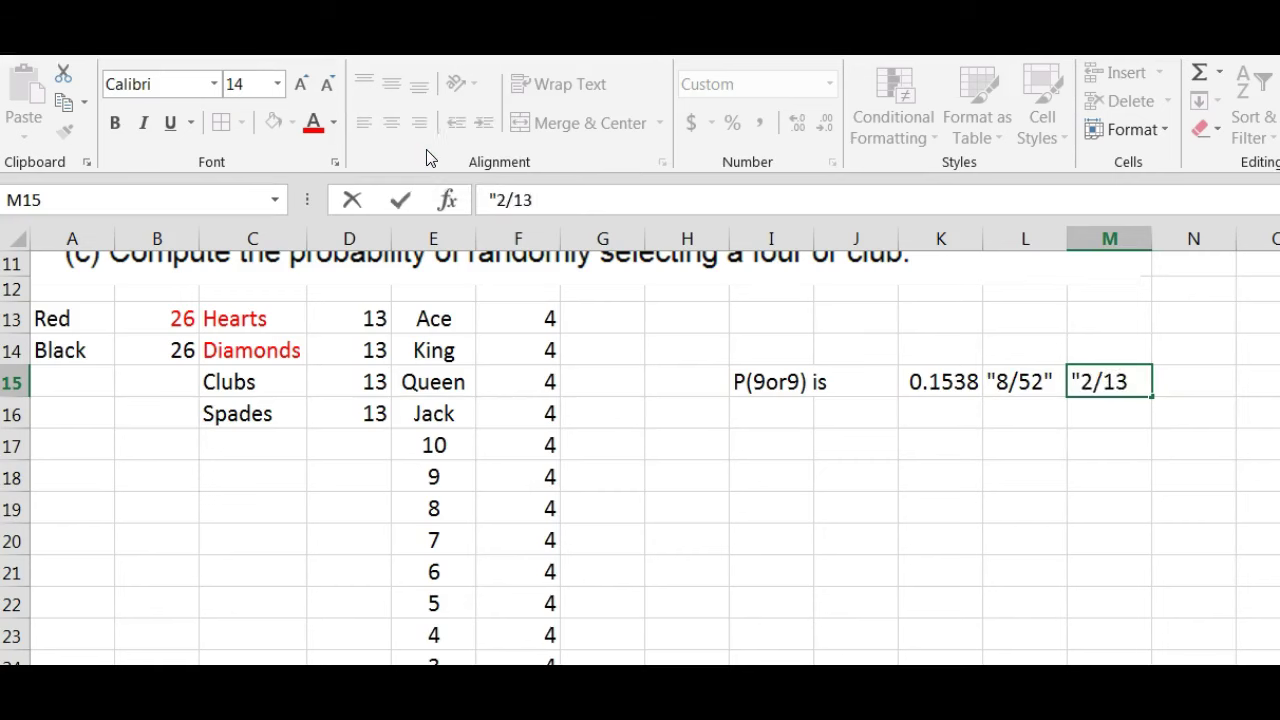
pyautogui.press('Return')
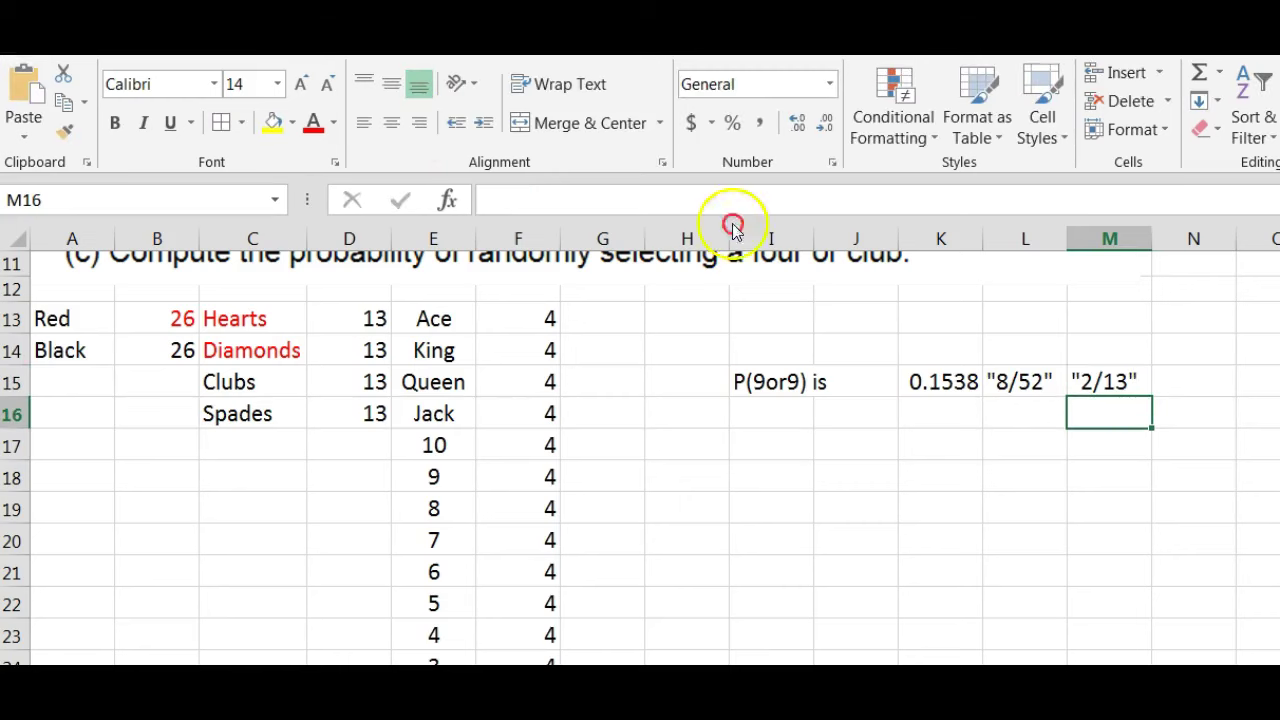
# Enter the label 'P(8or9orAce) is' in cell I16, correcting the mistyped ending
pyautogui.click(663, 392)
pyautogui.scroll(2, 663, 392)
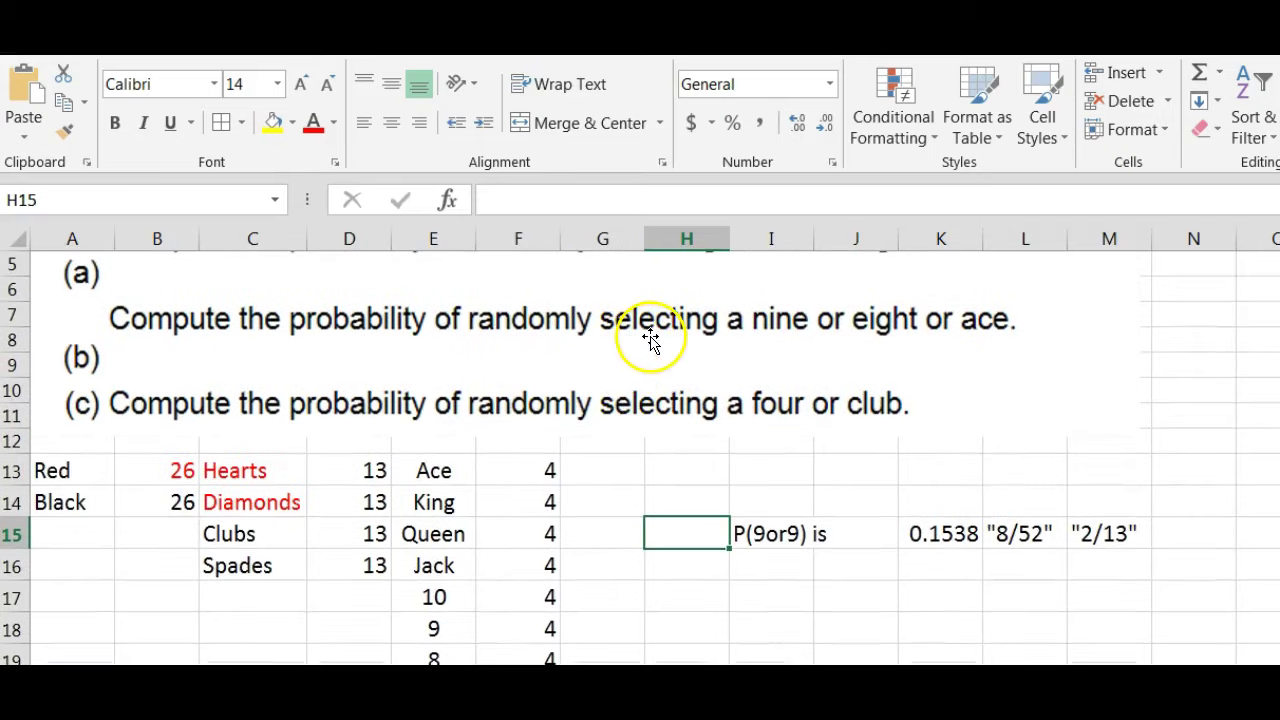
pyautogui.scroll(-4, 891, 338)
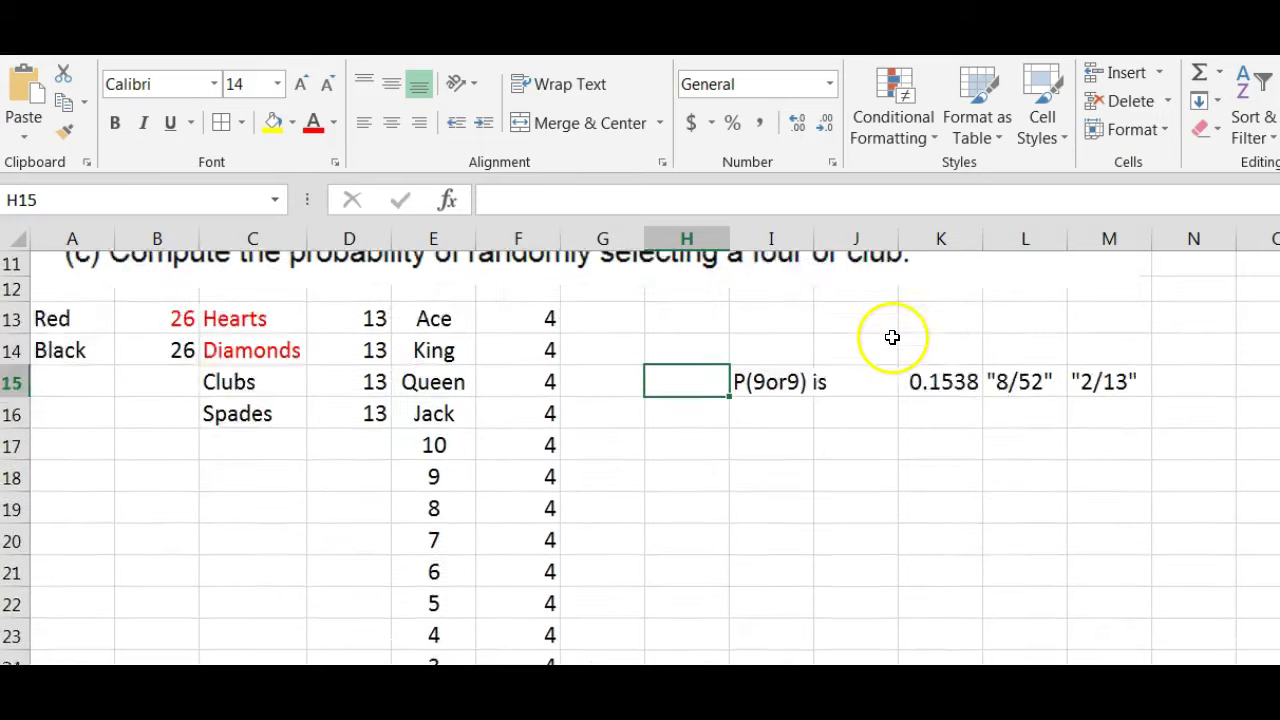
pyautogui.scroll(2, 837, 400)
pyautogui.click(791, 412)
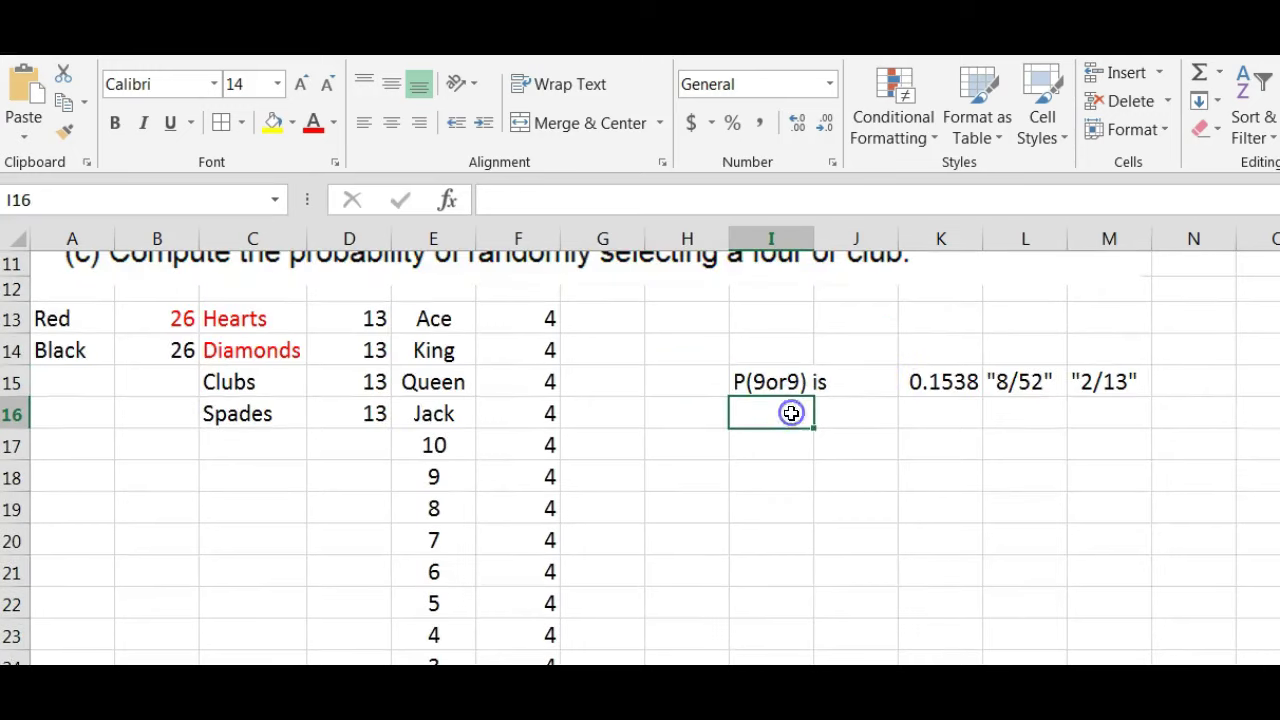
pyautogui.write('P')
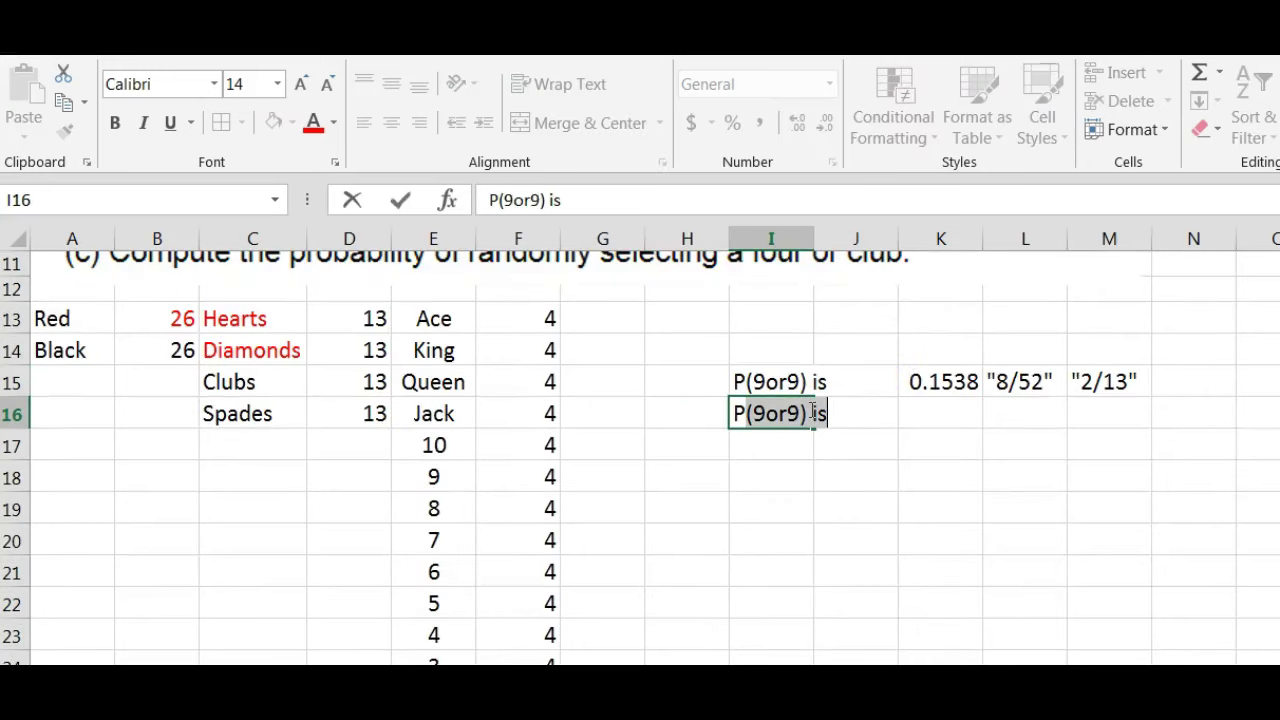
pyautogui.write('(8')
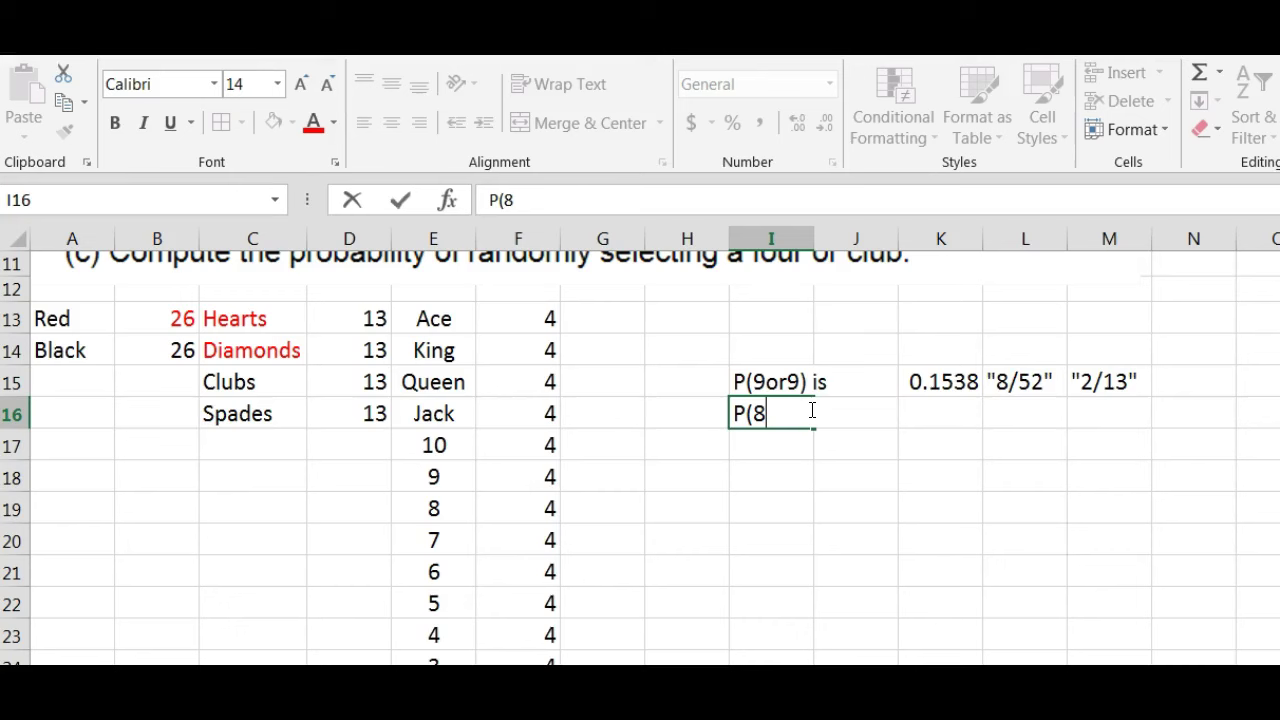
pyautogui.write('or9orace')
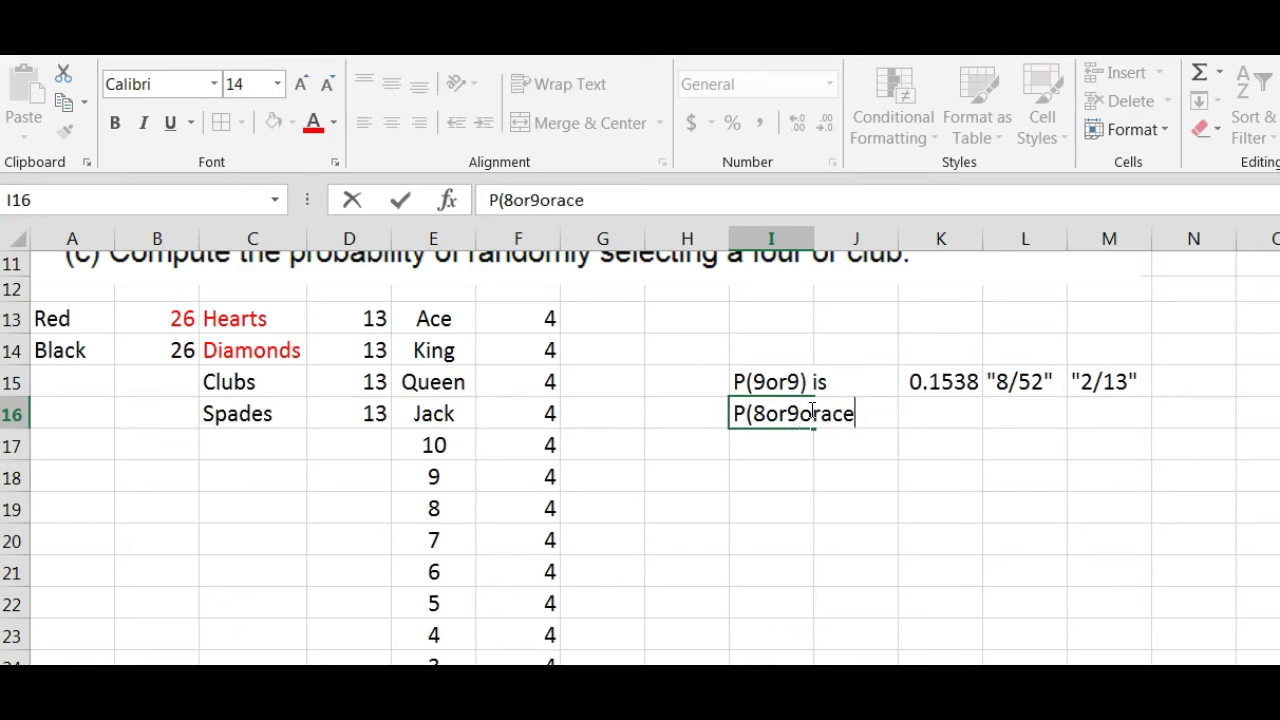
pyautogui.press('BackSpace')
pyautogui.press('BackSpace')
pyautogui.press('BackSpace')
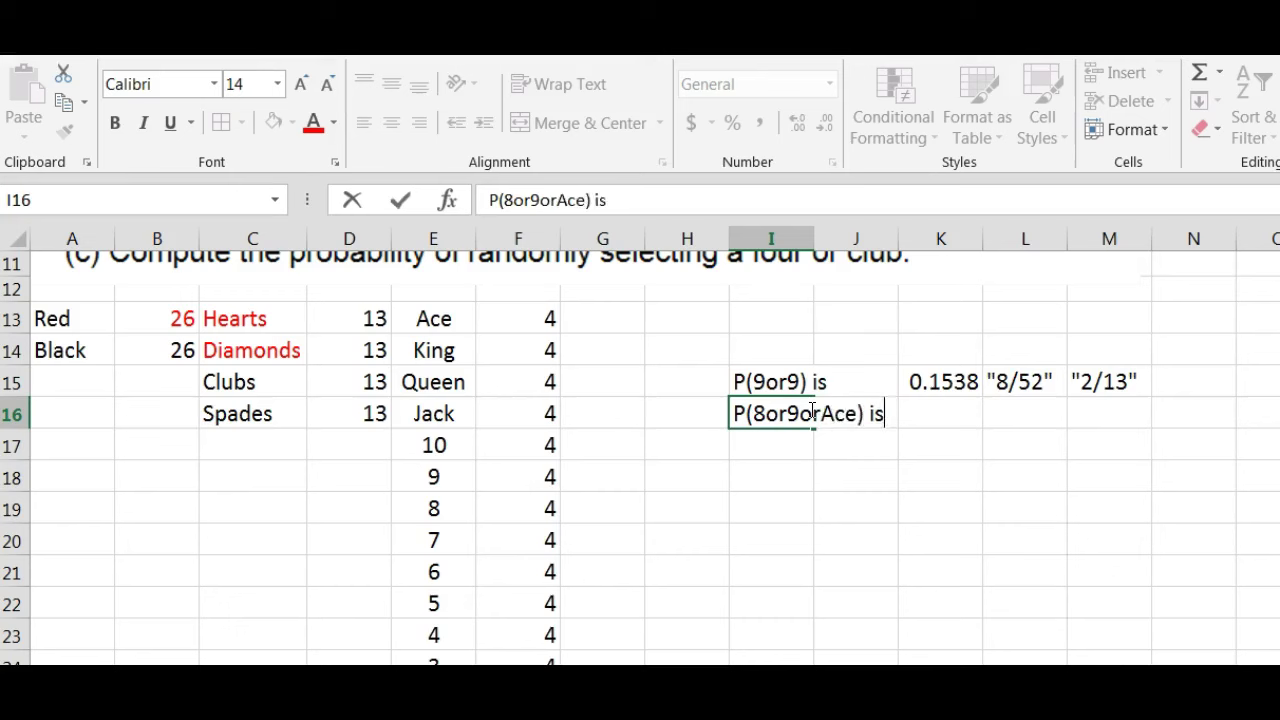
pyautogui.press('Return')
# Enter =(F19+F18+F13)/52 in K16 to sum the 8, 9 and Ace counts, giving 0.2308
pyautogui.click(948, 417)
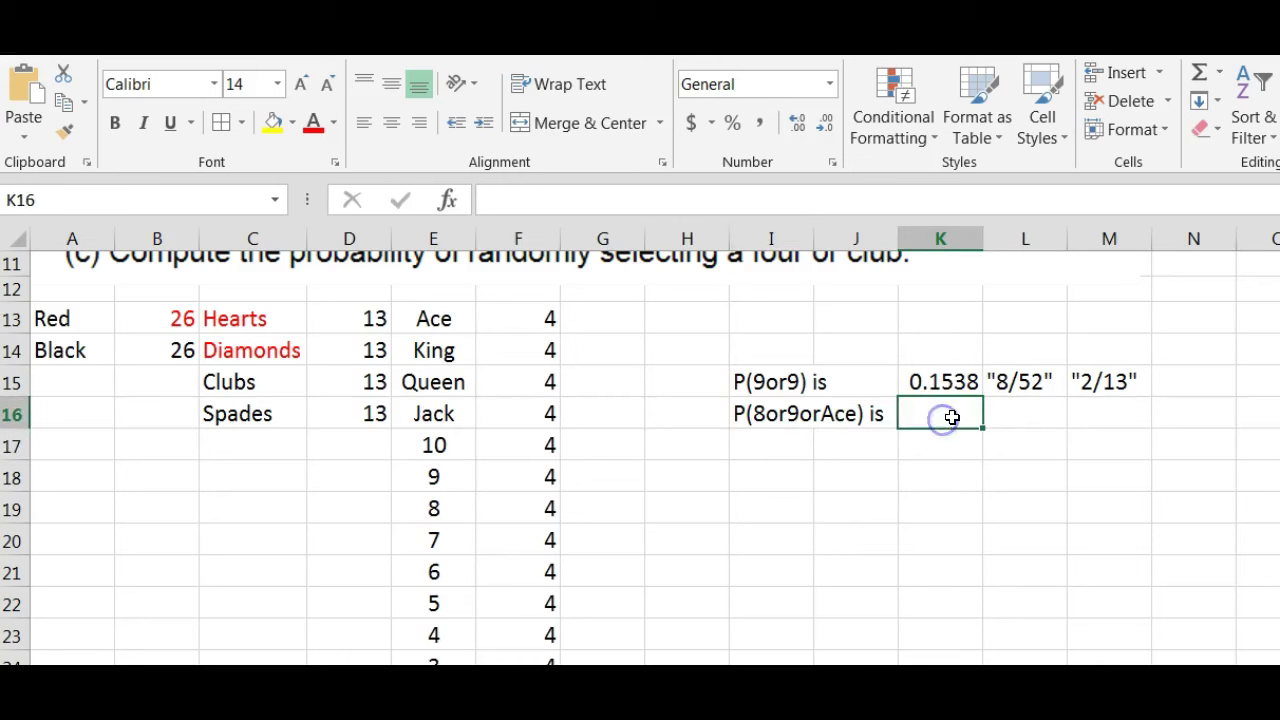
pyautogui.write('=')
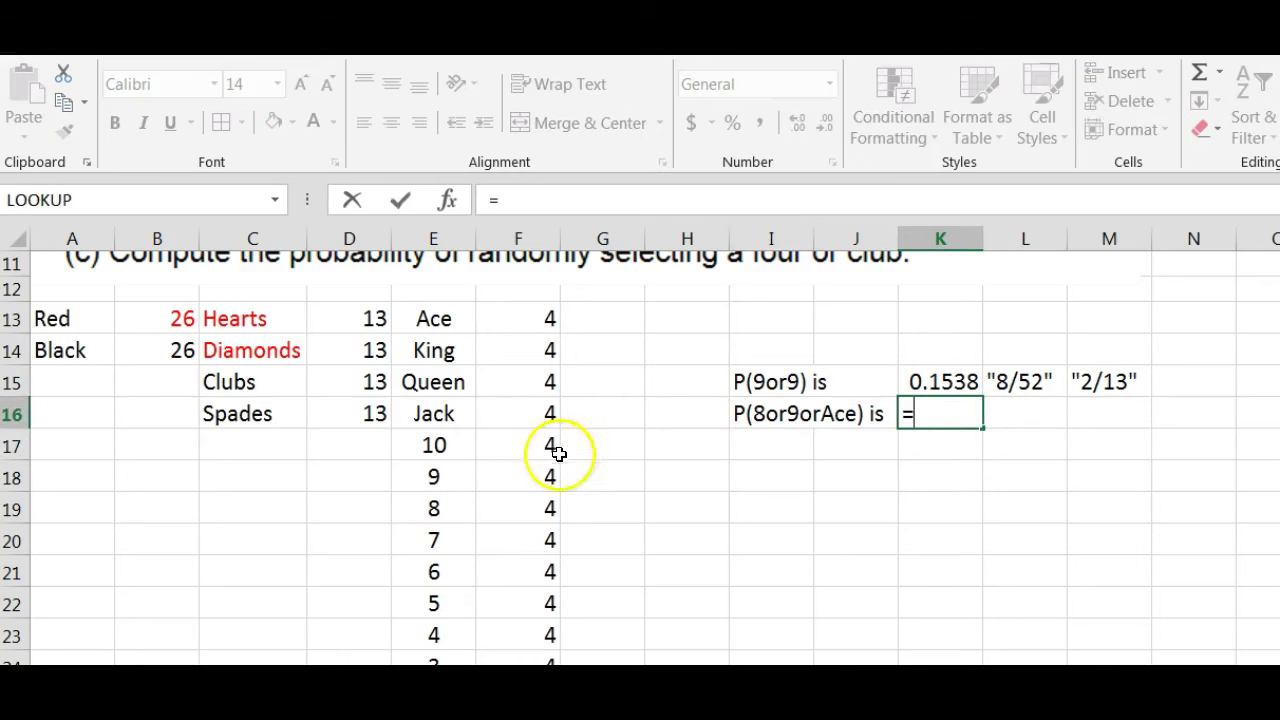
pyautogui.click(534, 514)
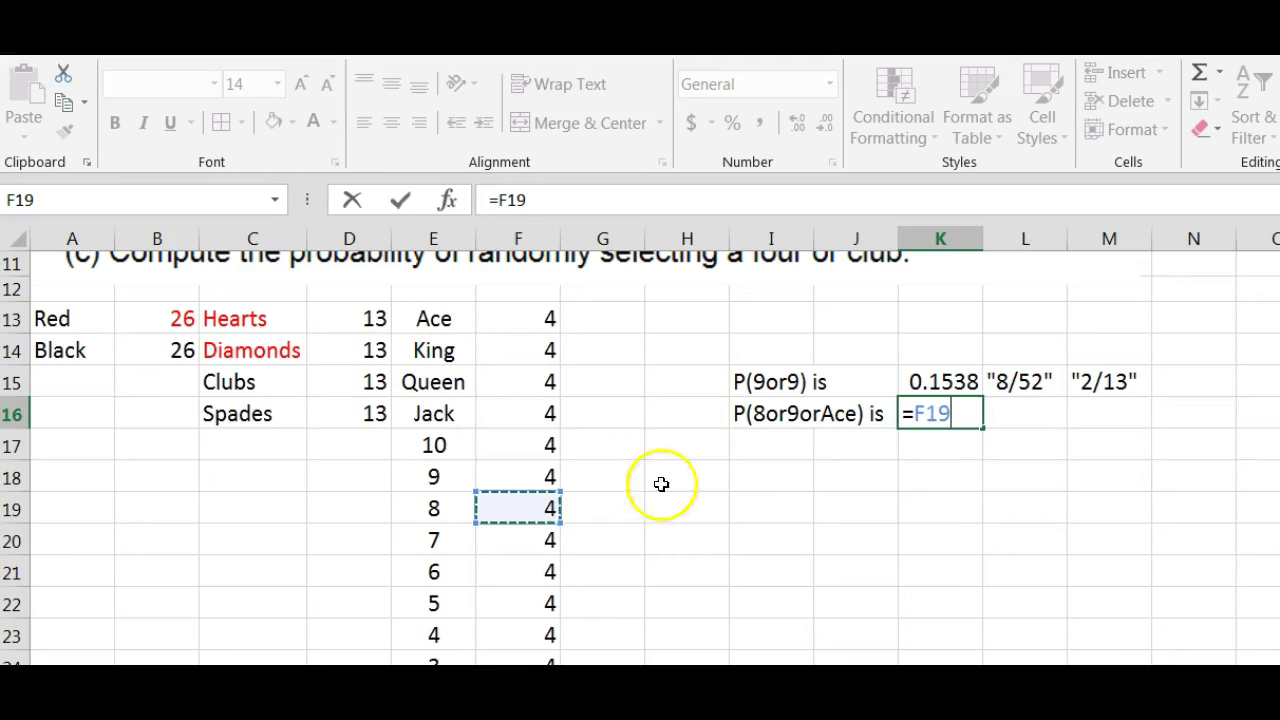
pyautogui.click(912, 414)
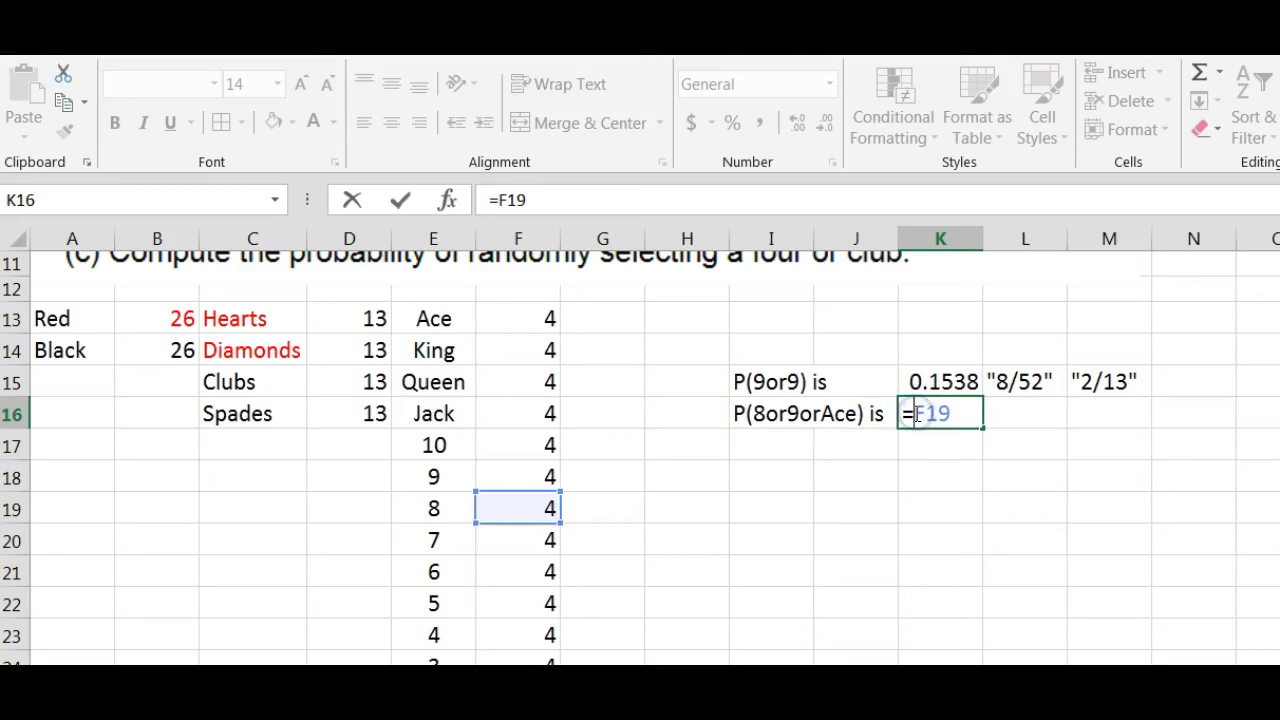
pyautogui.write('(')
pyautogui.click(963, 412)
pyautogui.write('+')
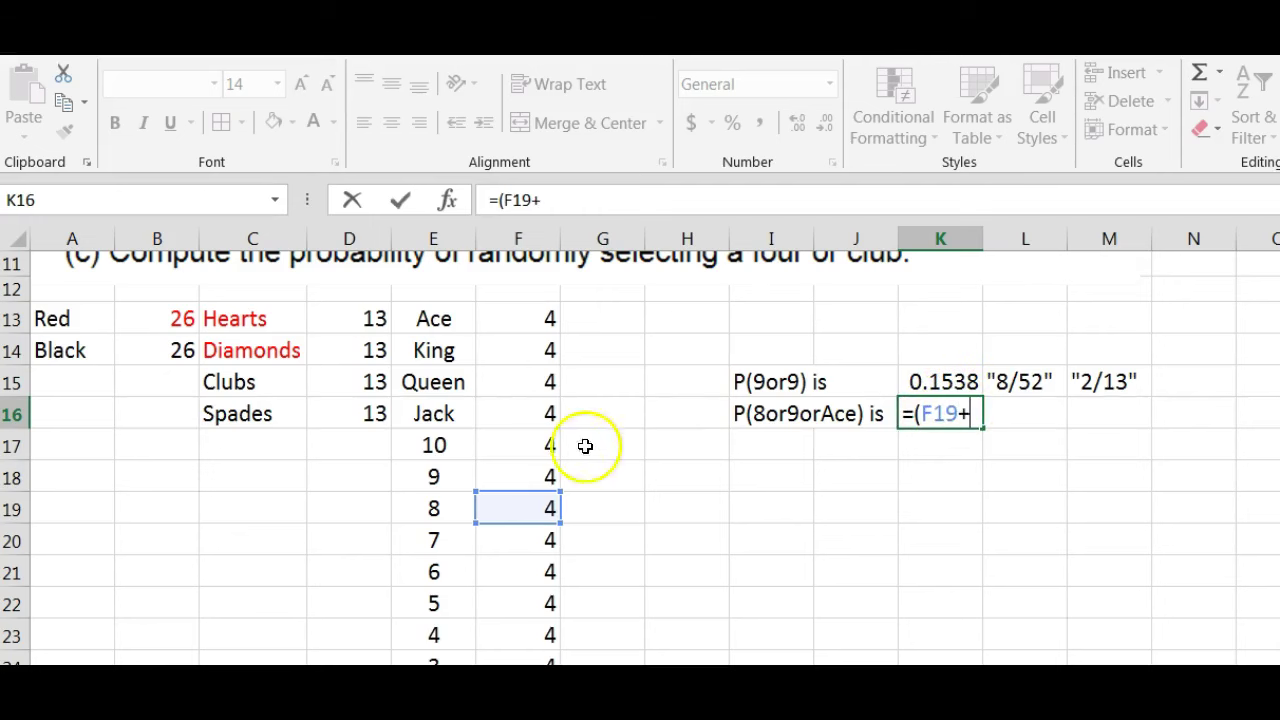
pyautogui.click(508, 474)
pyautogui.write('+')
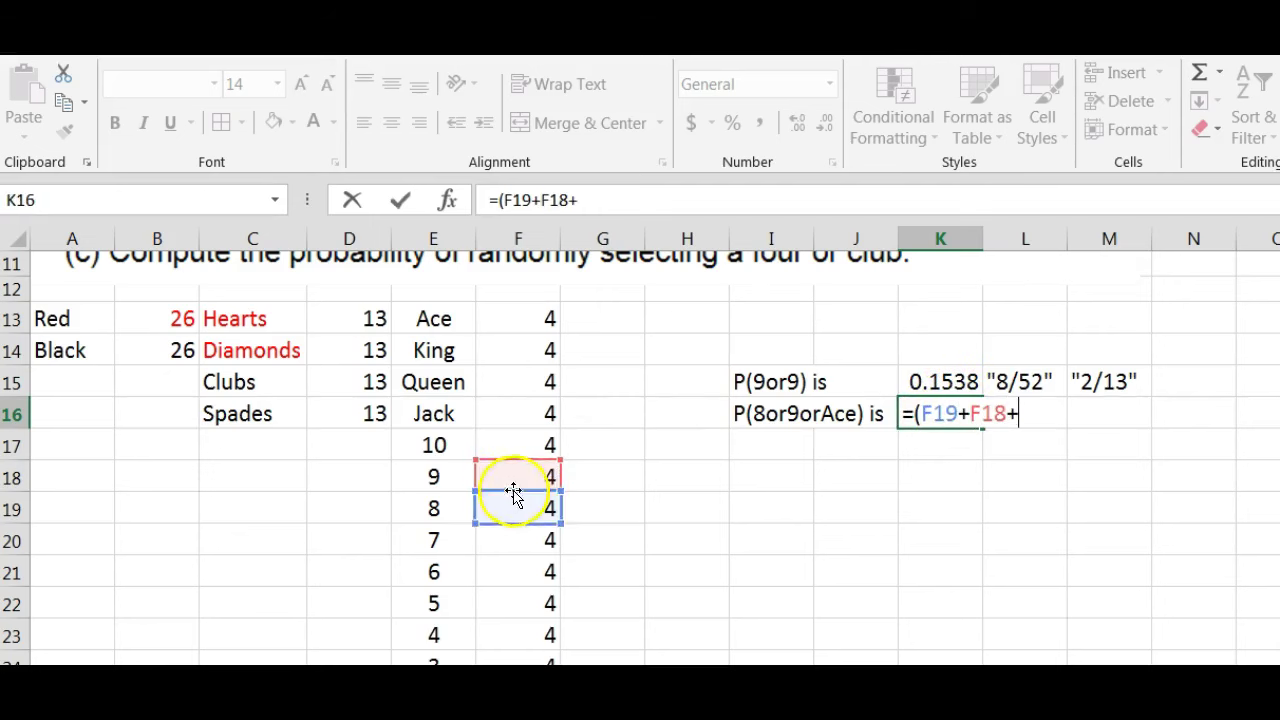
pyautogui.click(539, 323)
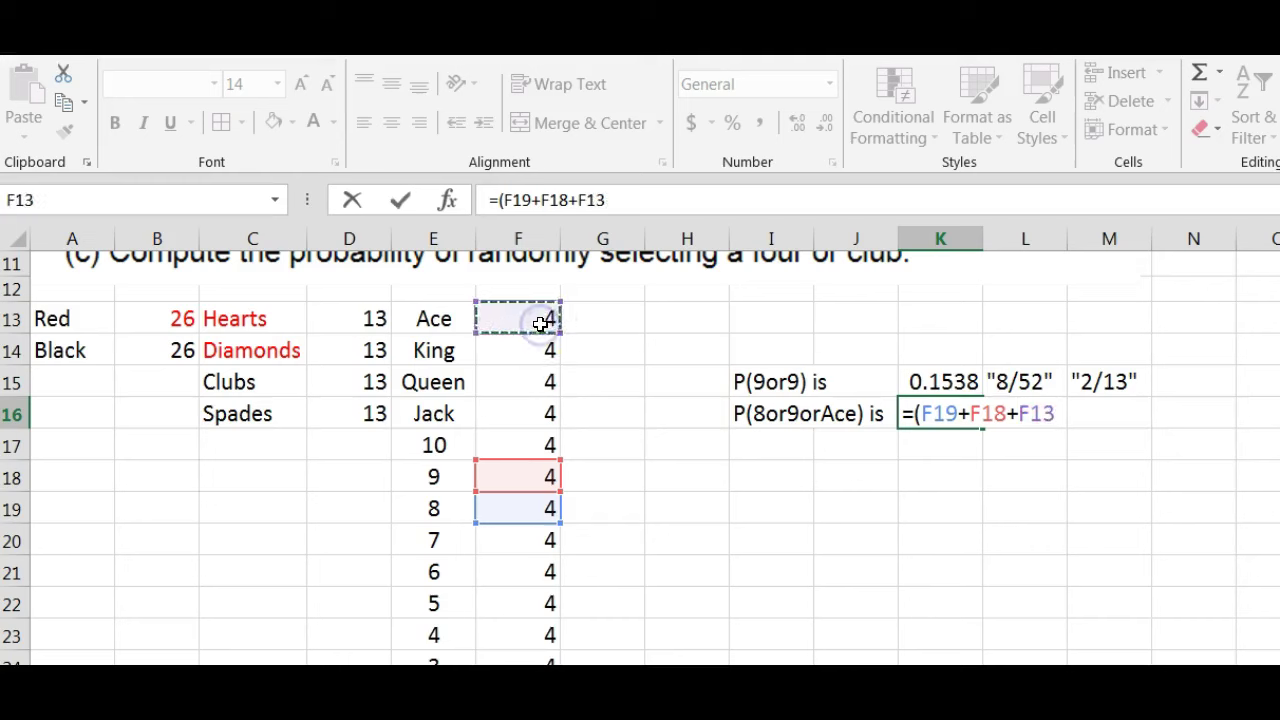
pyautogui.write(')')
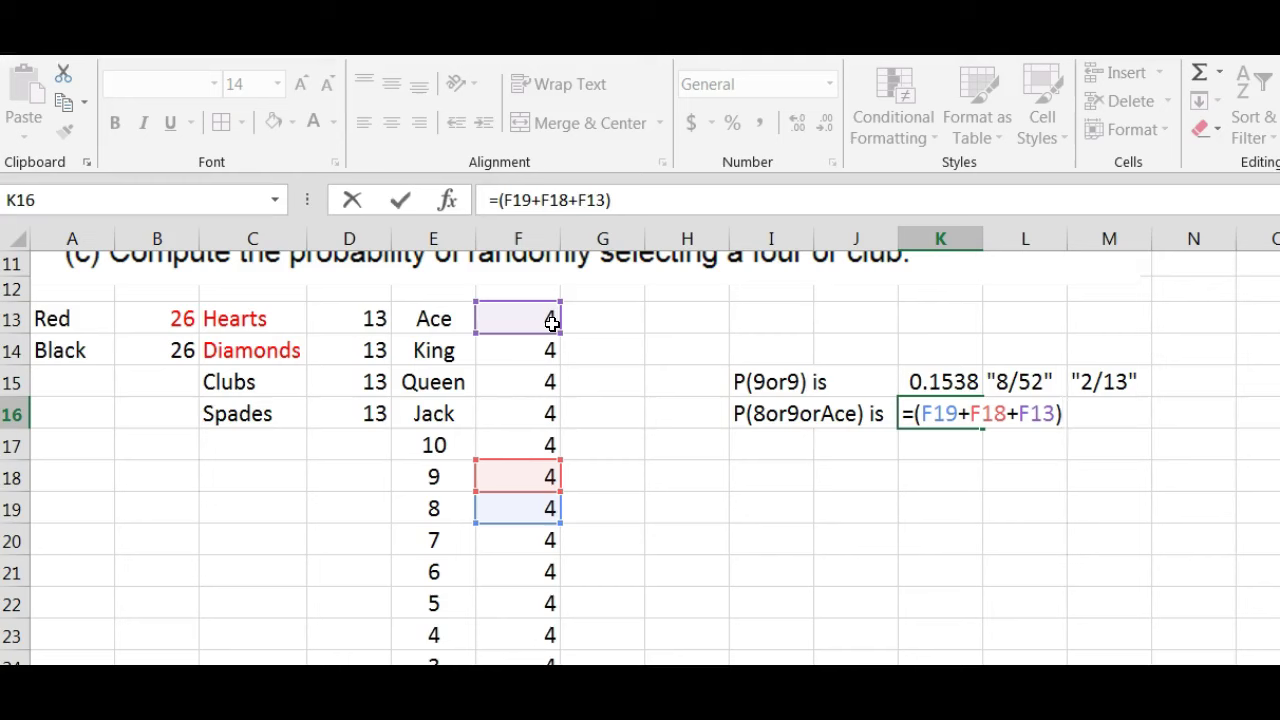
pyautogui.write('/52')
pyautogui.press('Return')
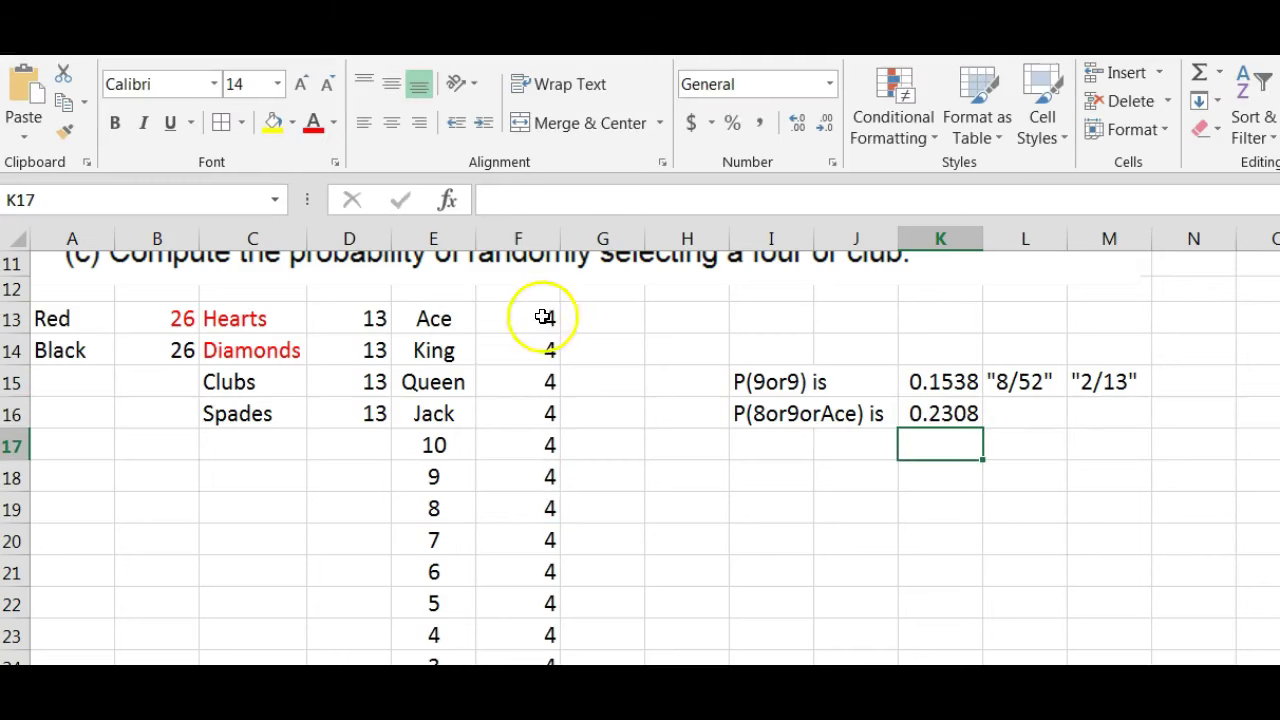
# Type the quoted fractions "12/52" in L16 and "3/13" in M16
pyautogui.click(1022, 417)
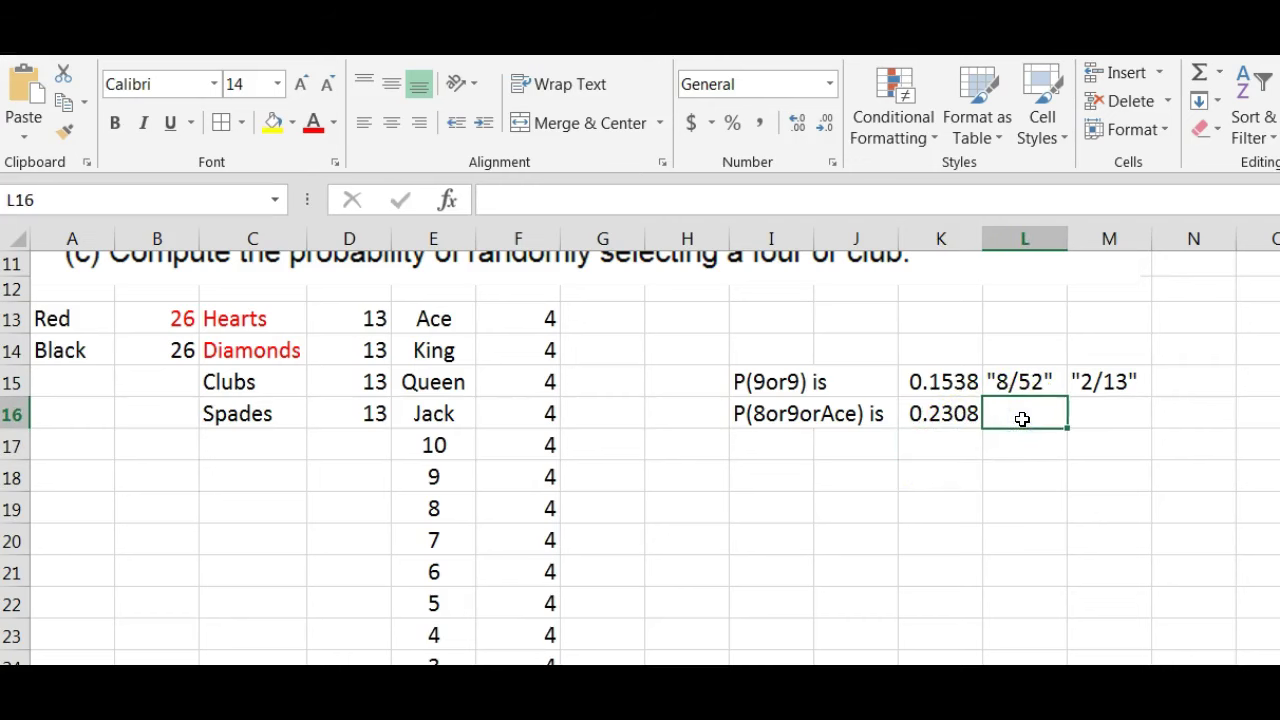
pyautogui.write('"')
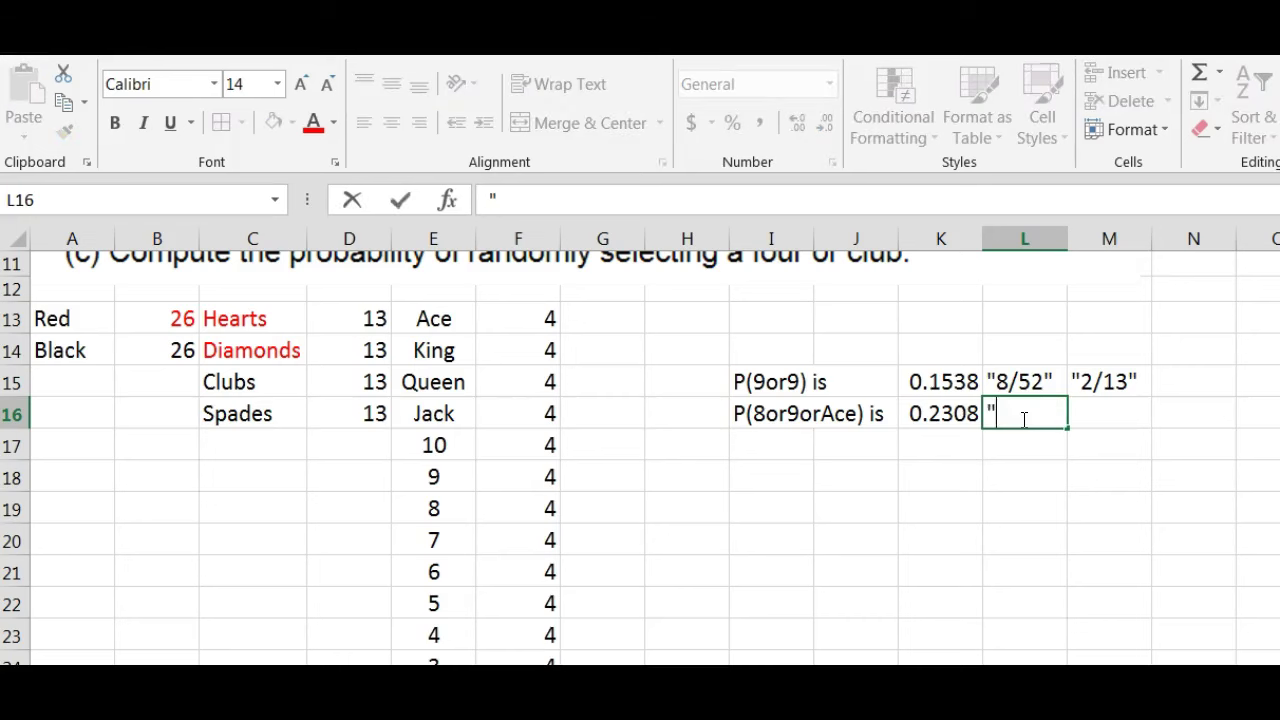
pyautogui.write('12/52')
pyautogui.write('"')
pyautogui.click(1116, 412)
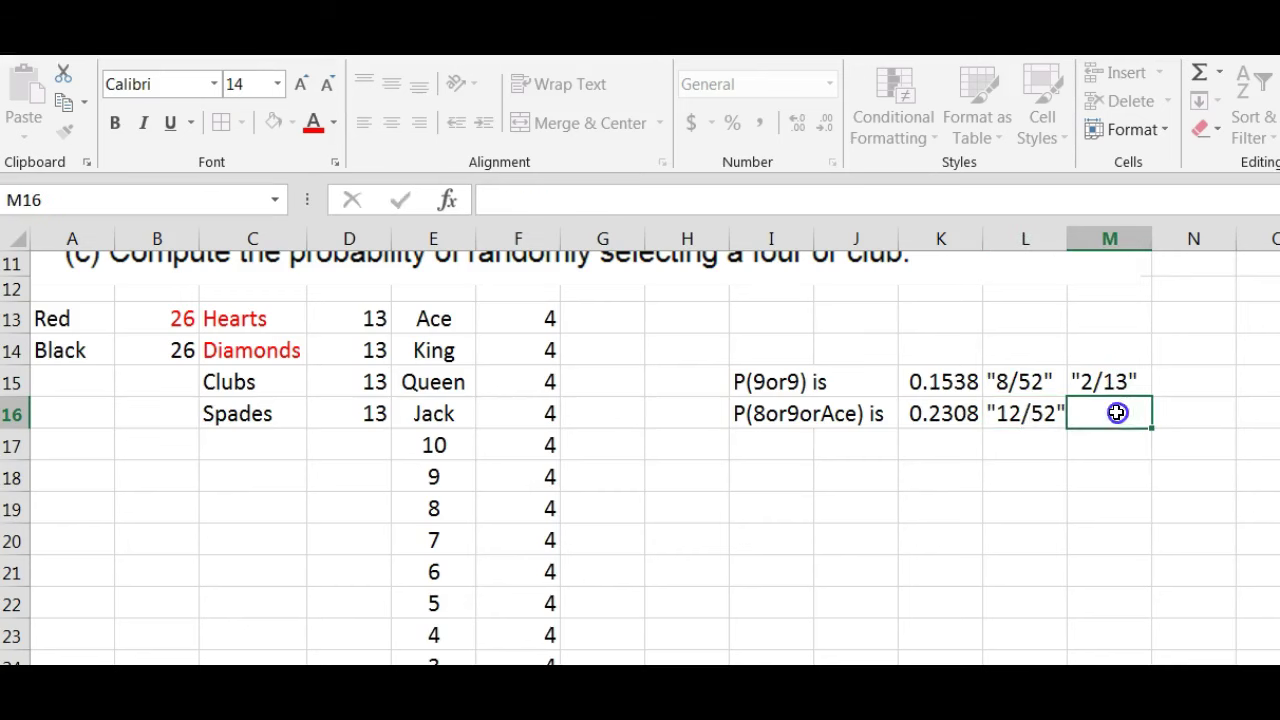
pyautogui.write('"3/13"')
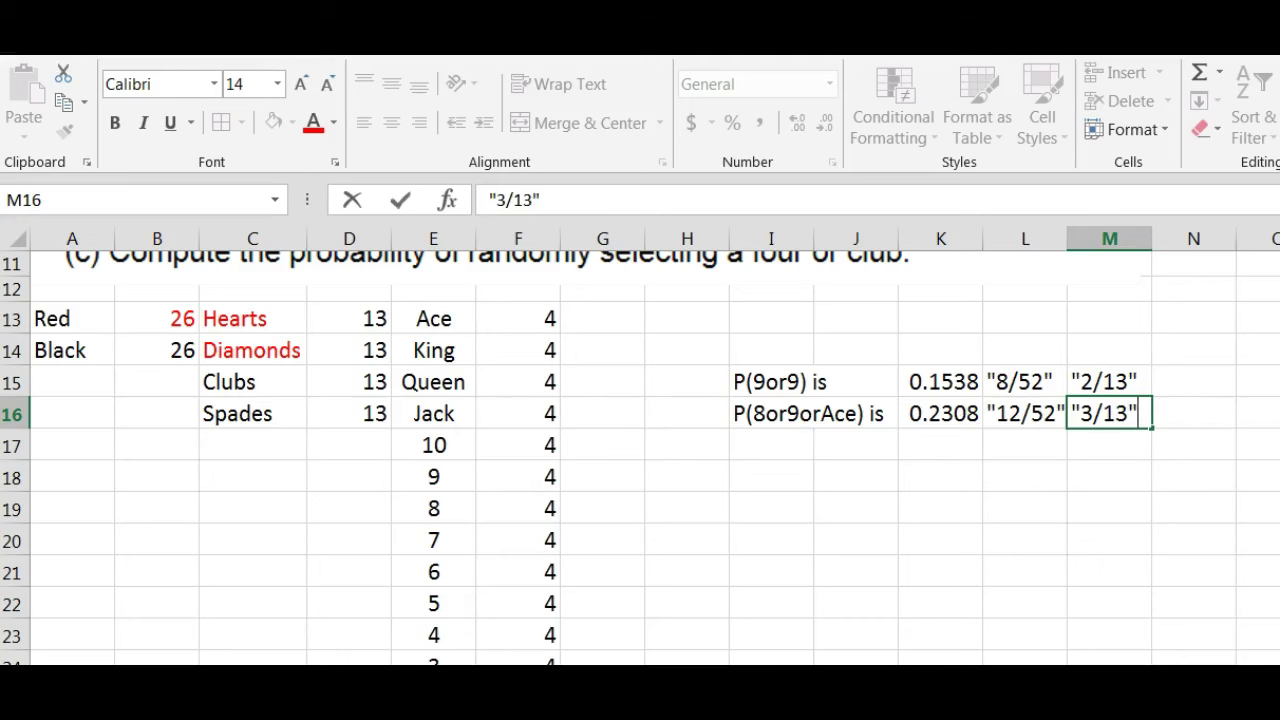
pyautogui.click(634, 465)
pyautogui.scroll(2, 636, 466)
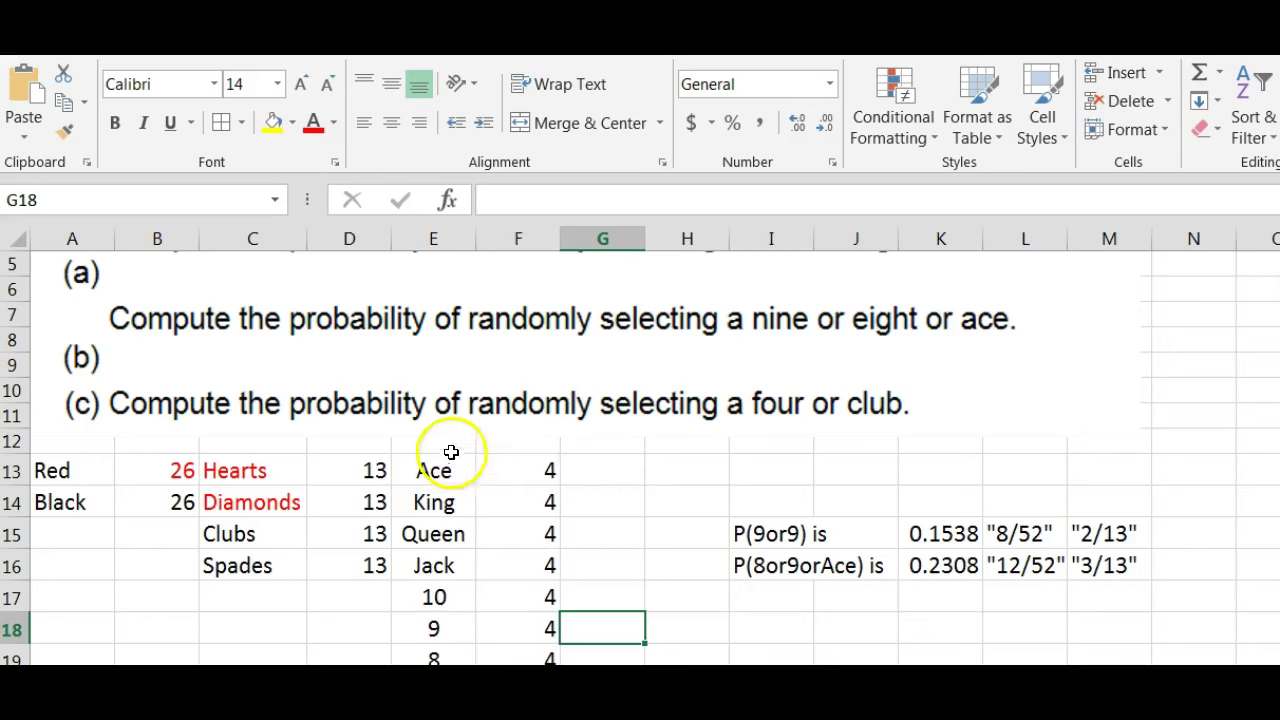
pyautogui.scroll(-3, 640, 443)
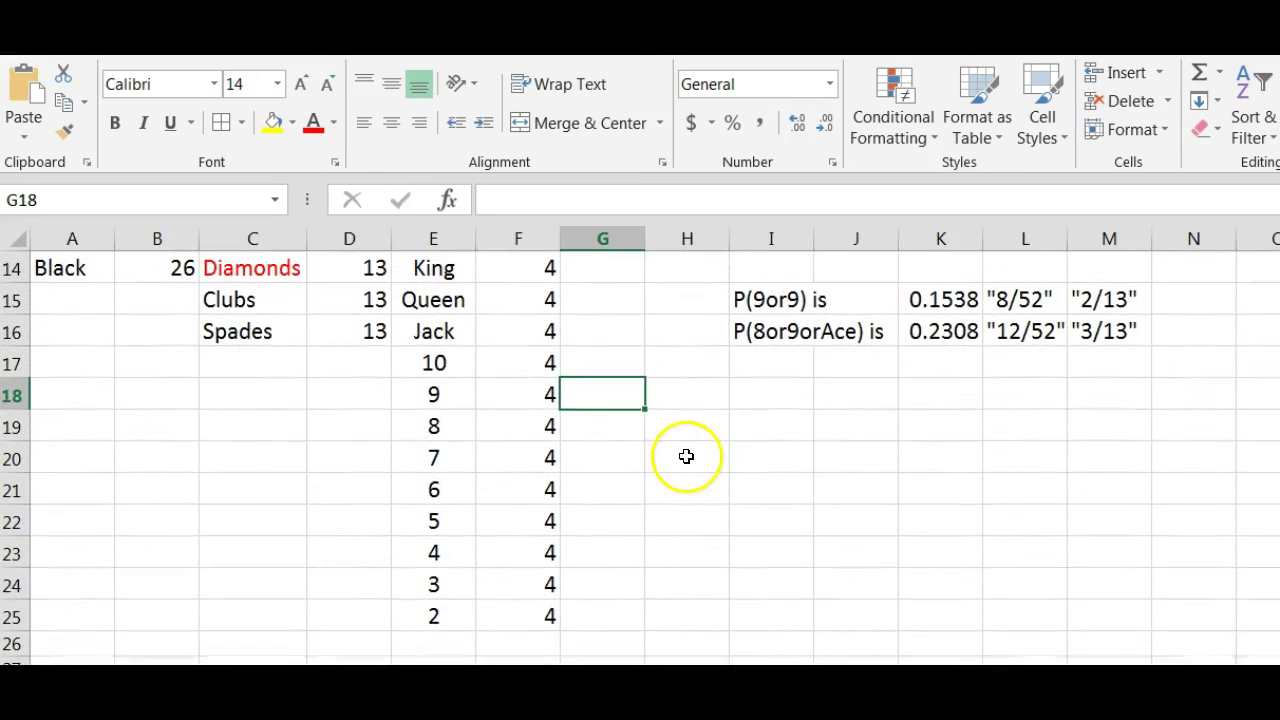
pyautogui.click(761, 363)
pyautogui.scroll(1, 746, 405)
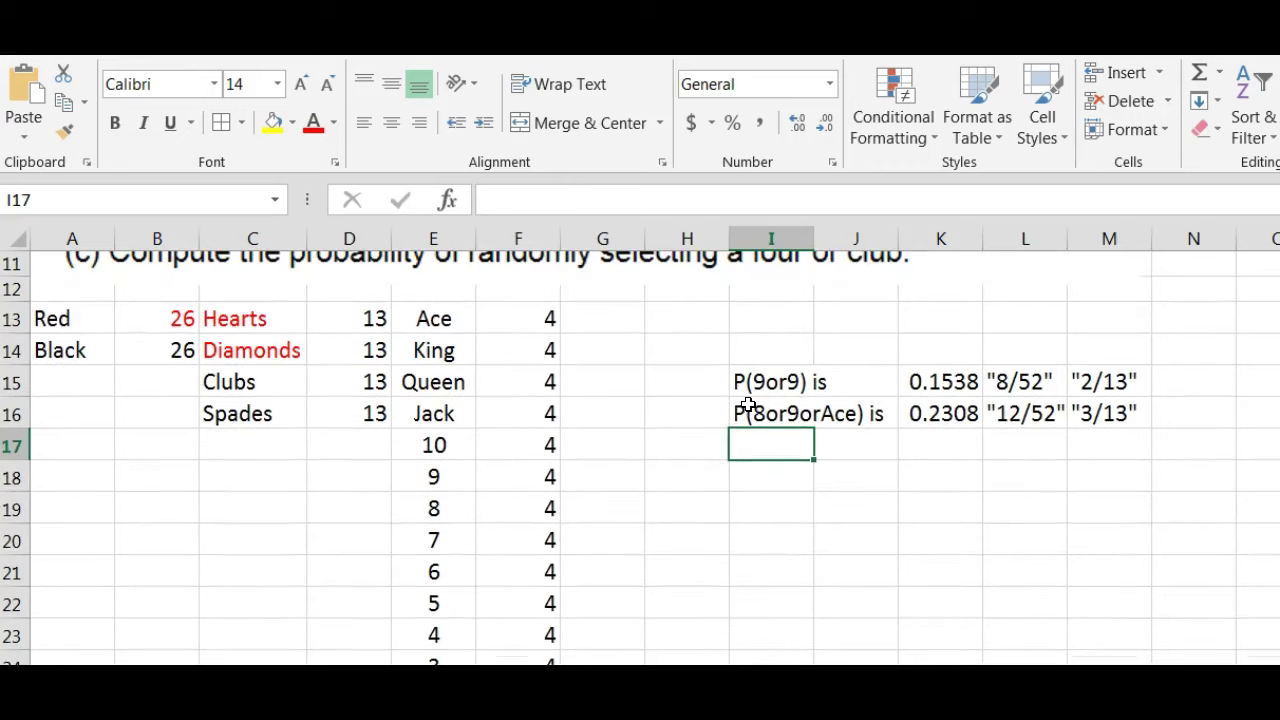
# Type the label '(P4 or a Club) is' in I17 and the notes '13 Clubs' and 4 "4's" below
pyautogui.write('(P')
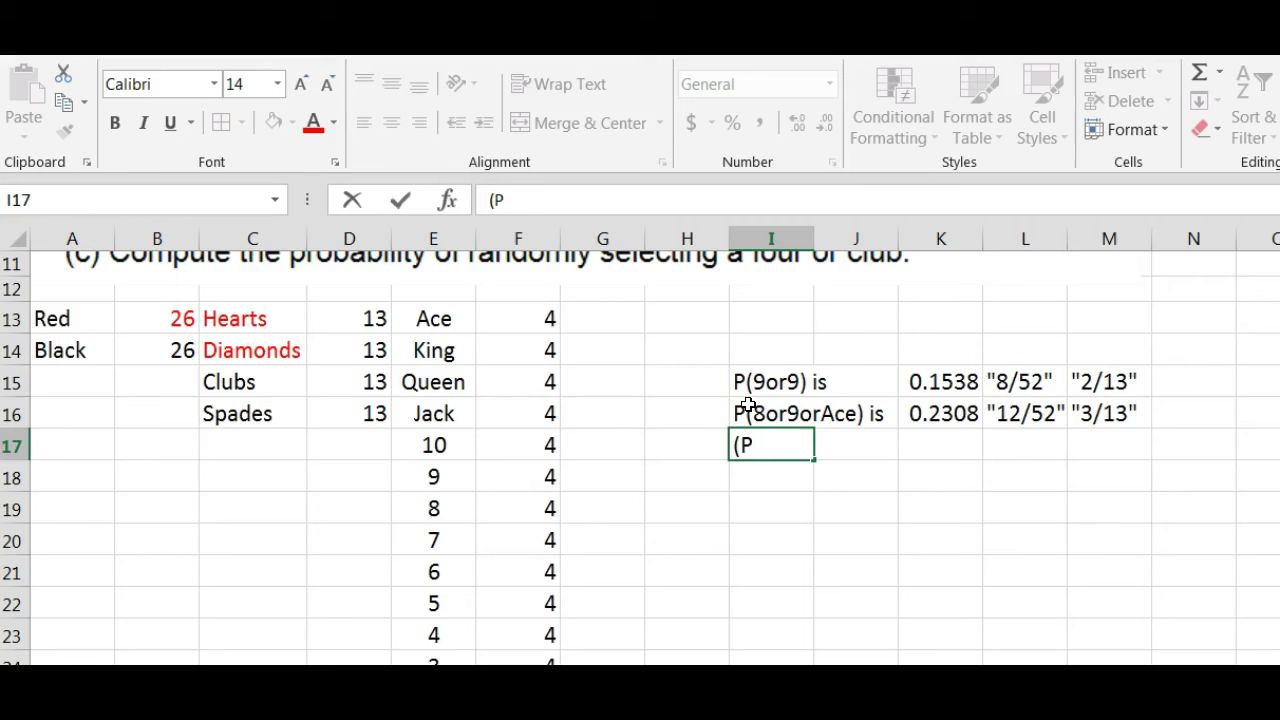
pyautogui.write('4 or a')
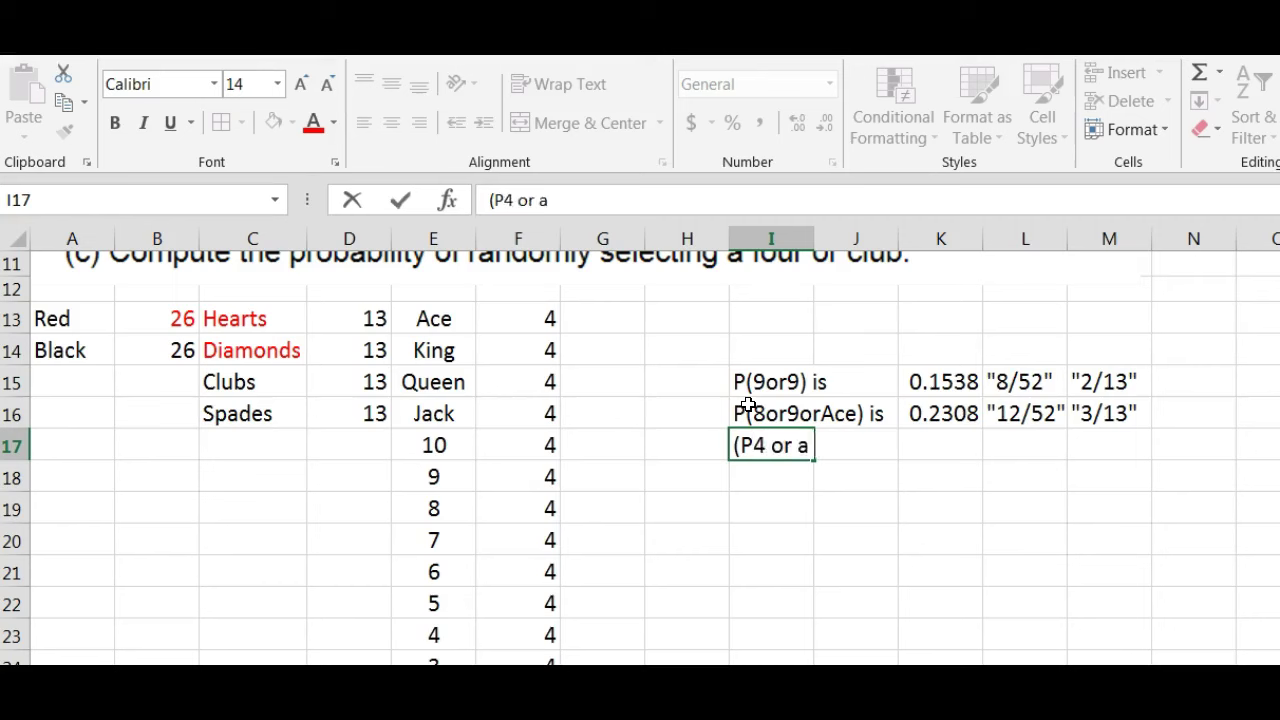
pyautogui.write(' Club) is')
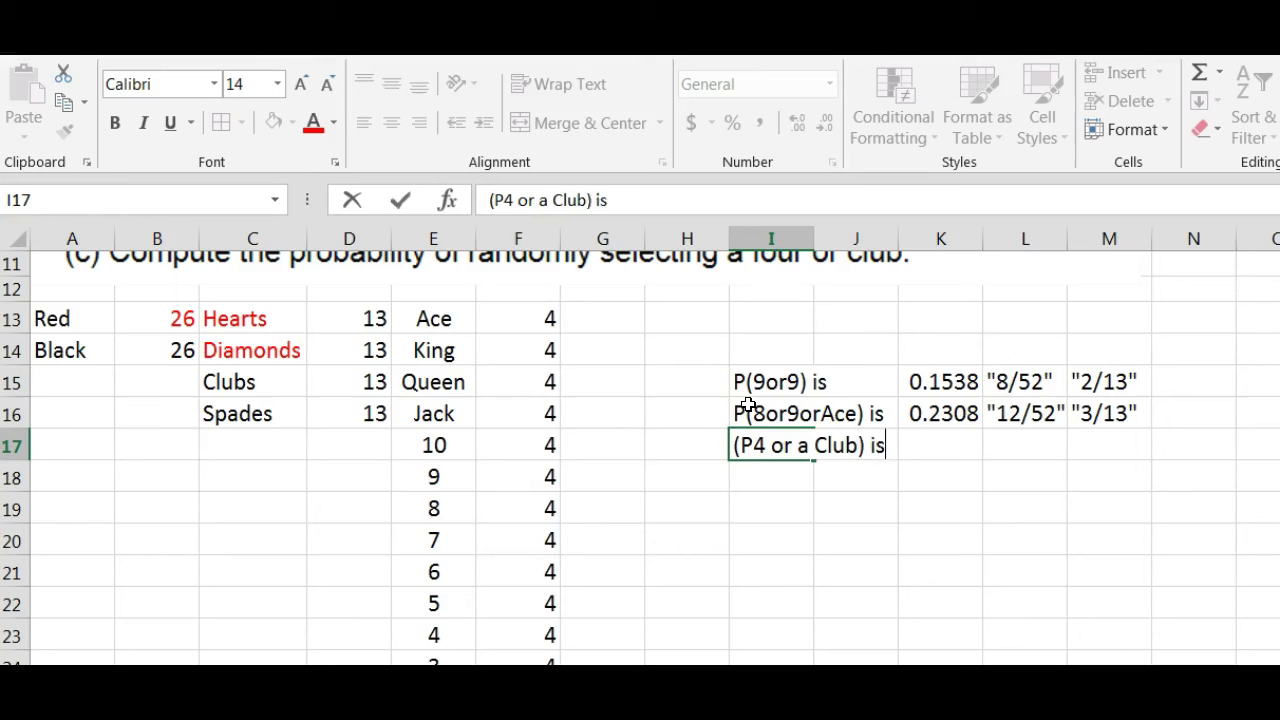
pyautogui.press('Return')
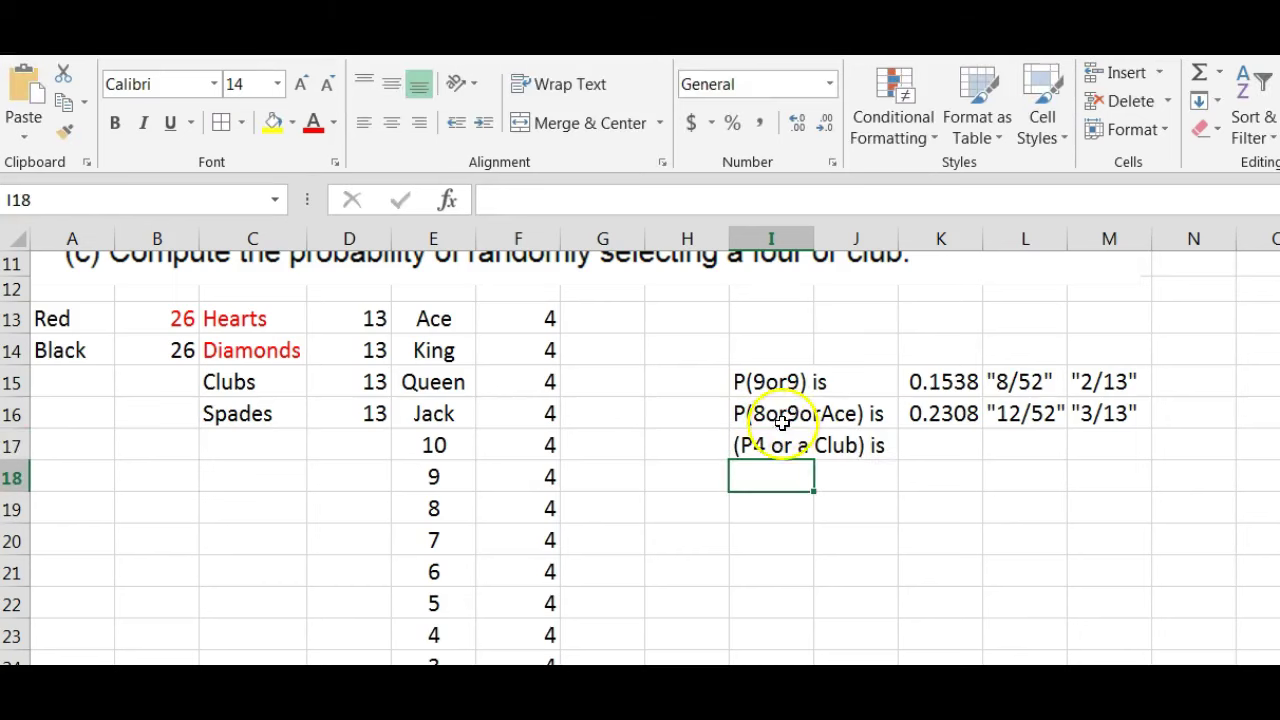
pyautogui.click(763, 505)
pyautogui.write('13')
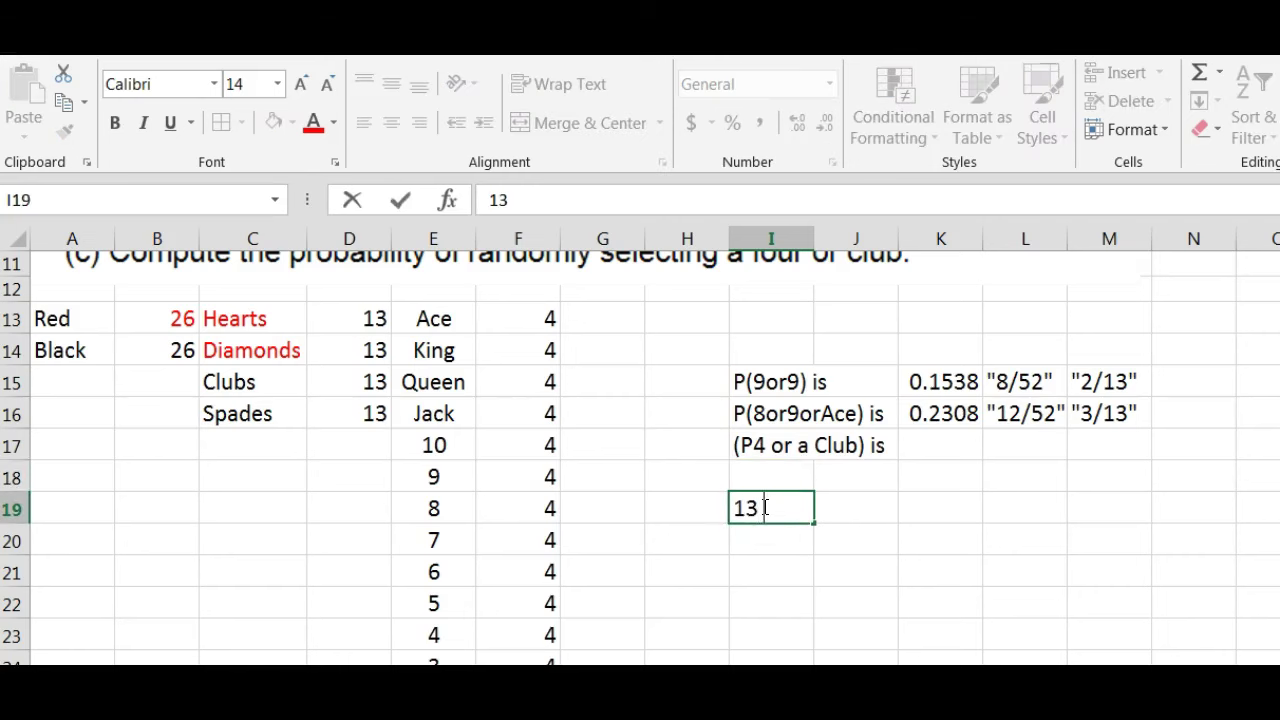
pyautogui.write(' Clubs')
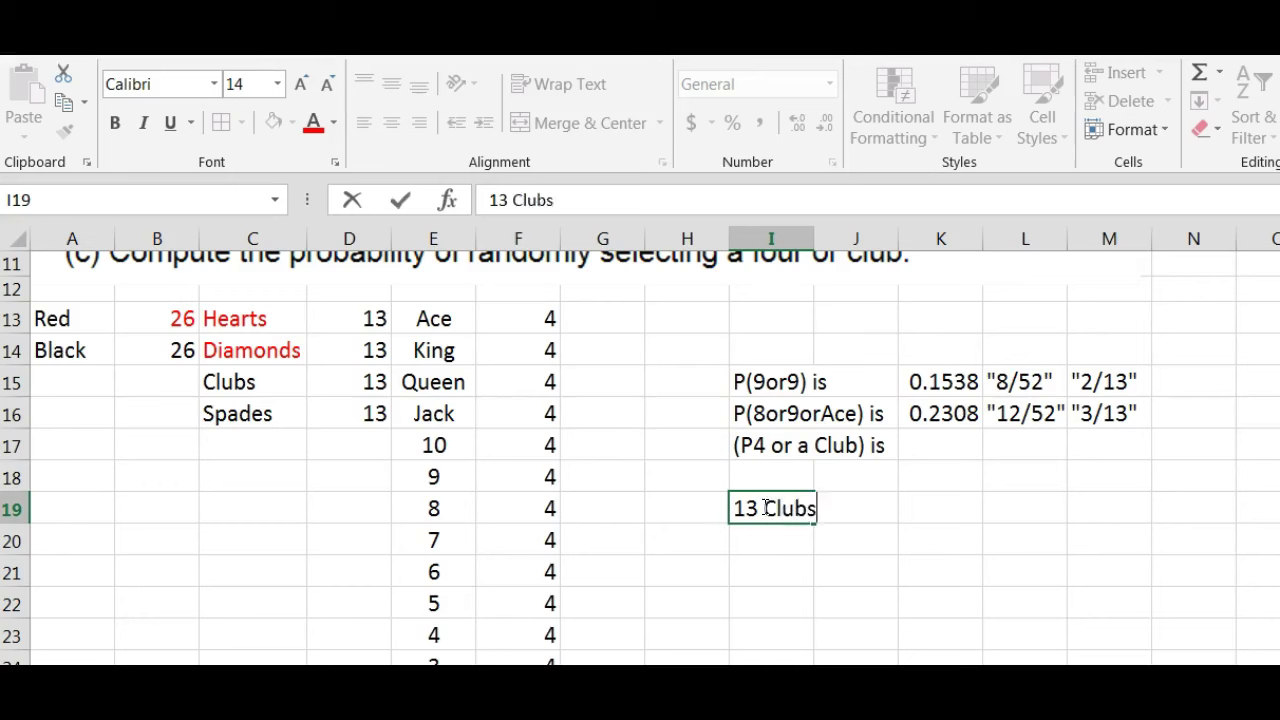
pyautogui.press('Return')
pyautogui.write('4')
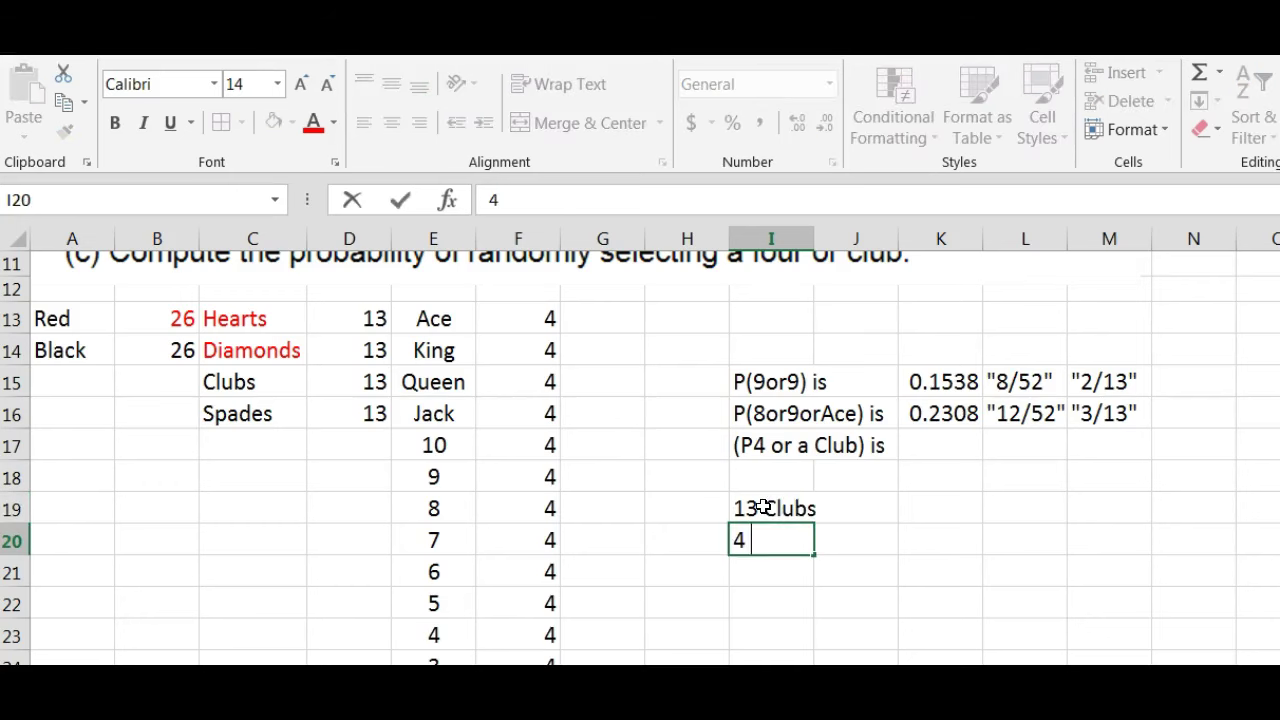
pyautogui.write(' "4\'s)')
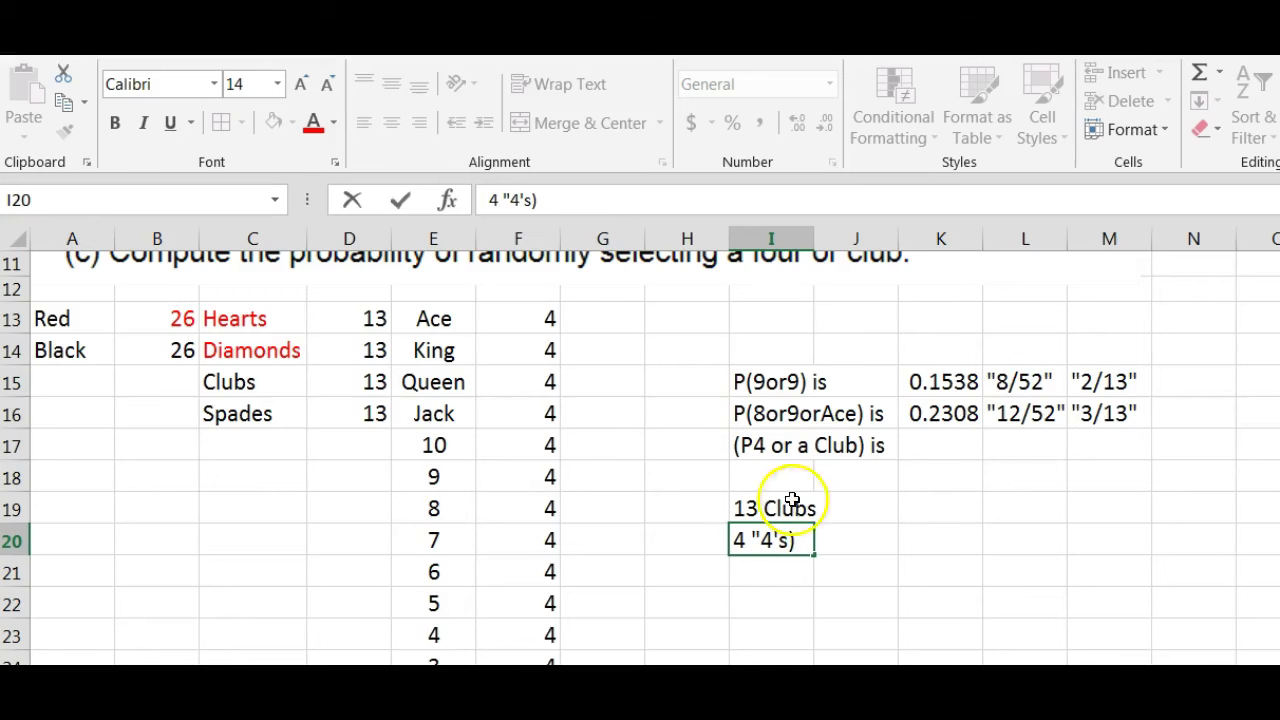
pyautogui.press('BackSpace')
pyautogui.write('"')
# Correct the I17 label so it reads 'P(4 or a Club) is'
pyautogui.click(745, 445)
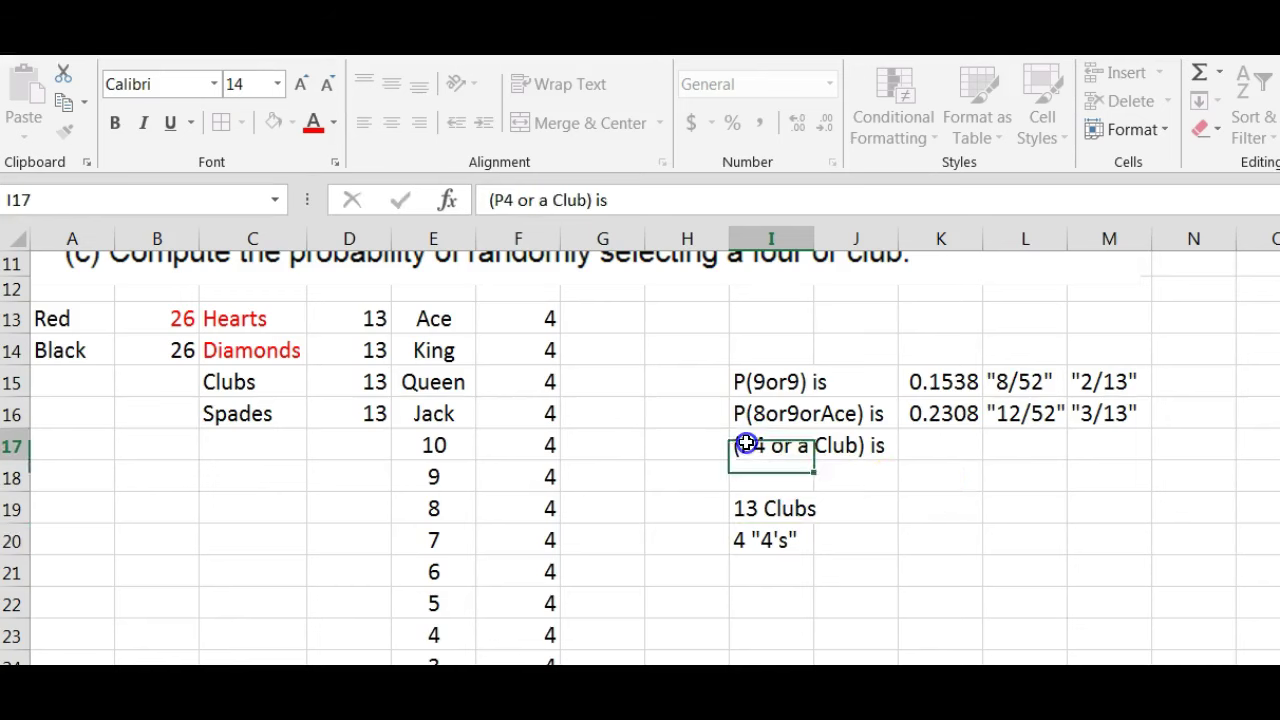
pyautogui.click(492, 200)
pyautogui.press('Delete')
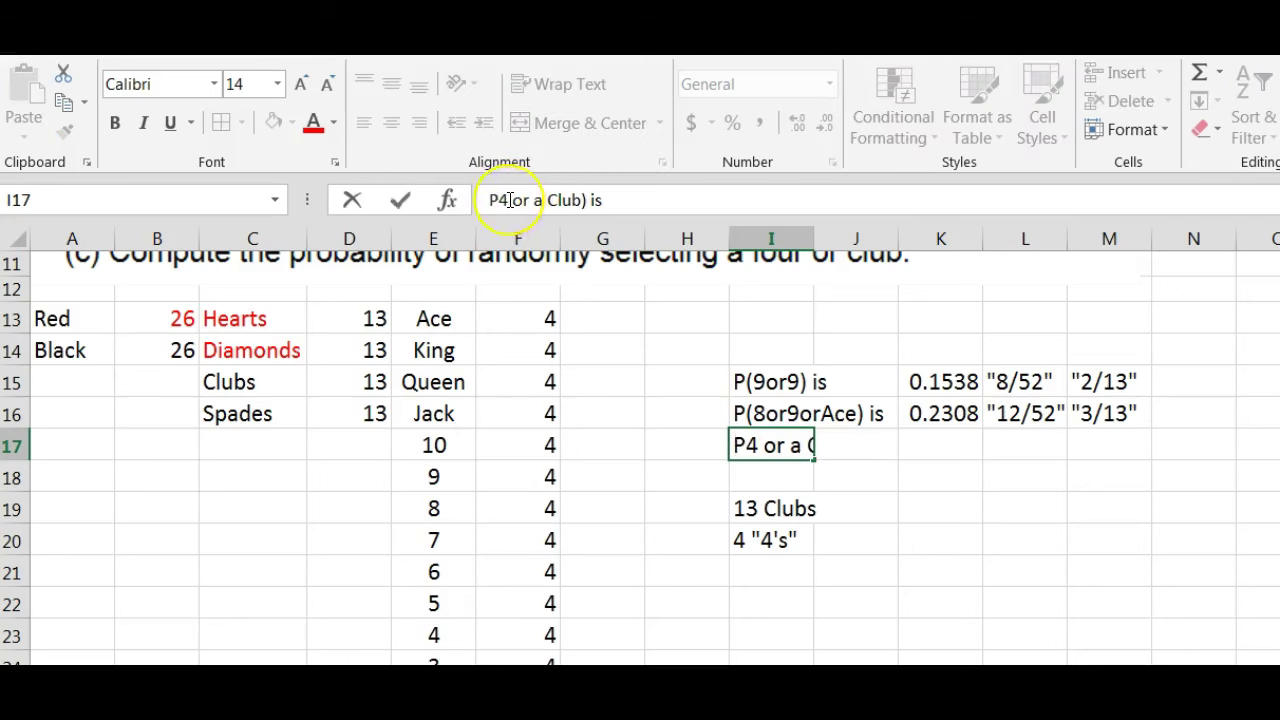
pyautogui.press('Right')
pyautogui.write('(')
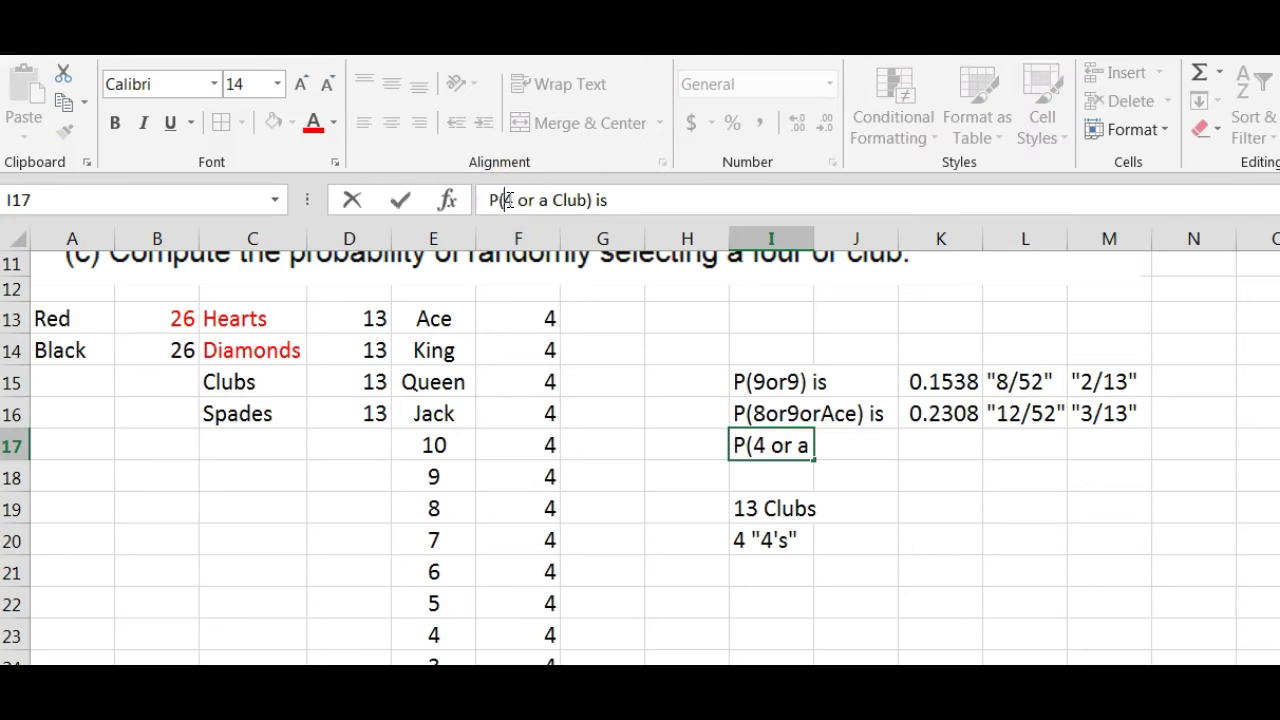
pyautogui.click(773, 608)
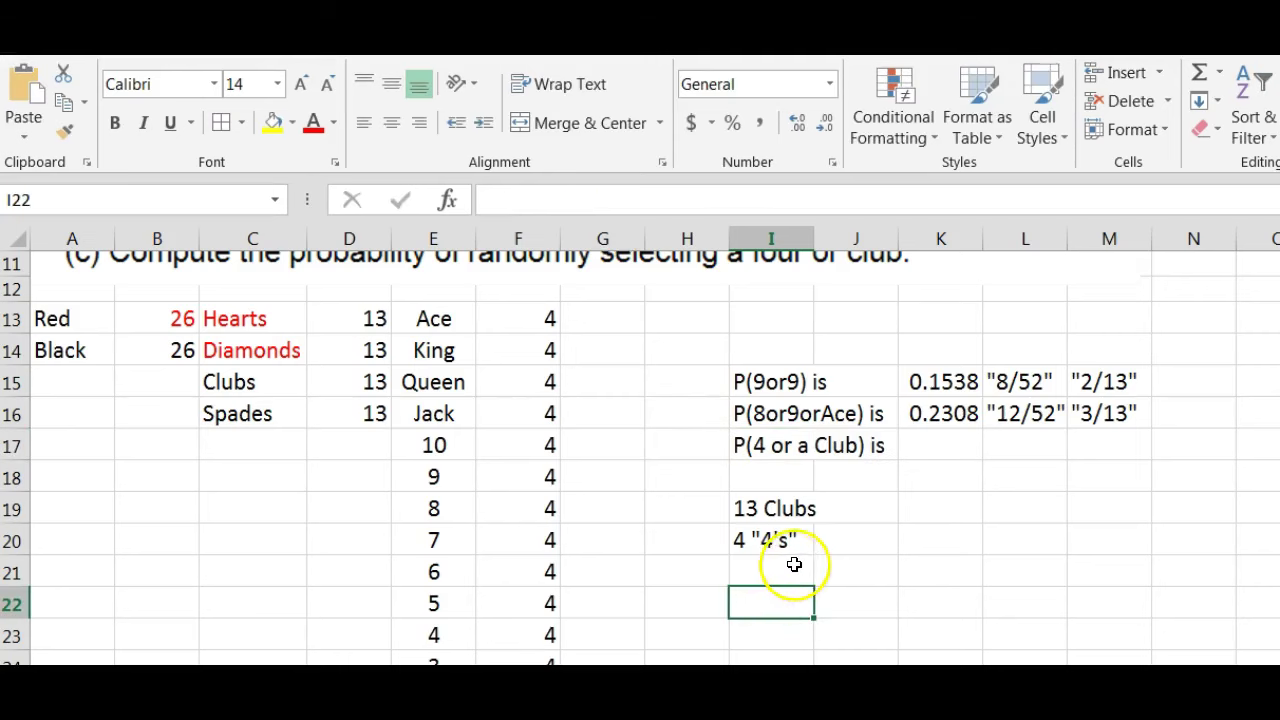
pyautogui.click(790, 566)
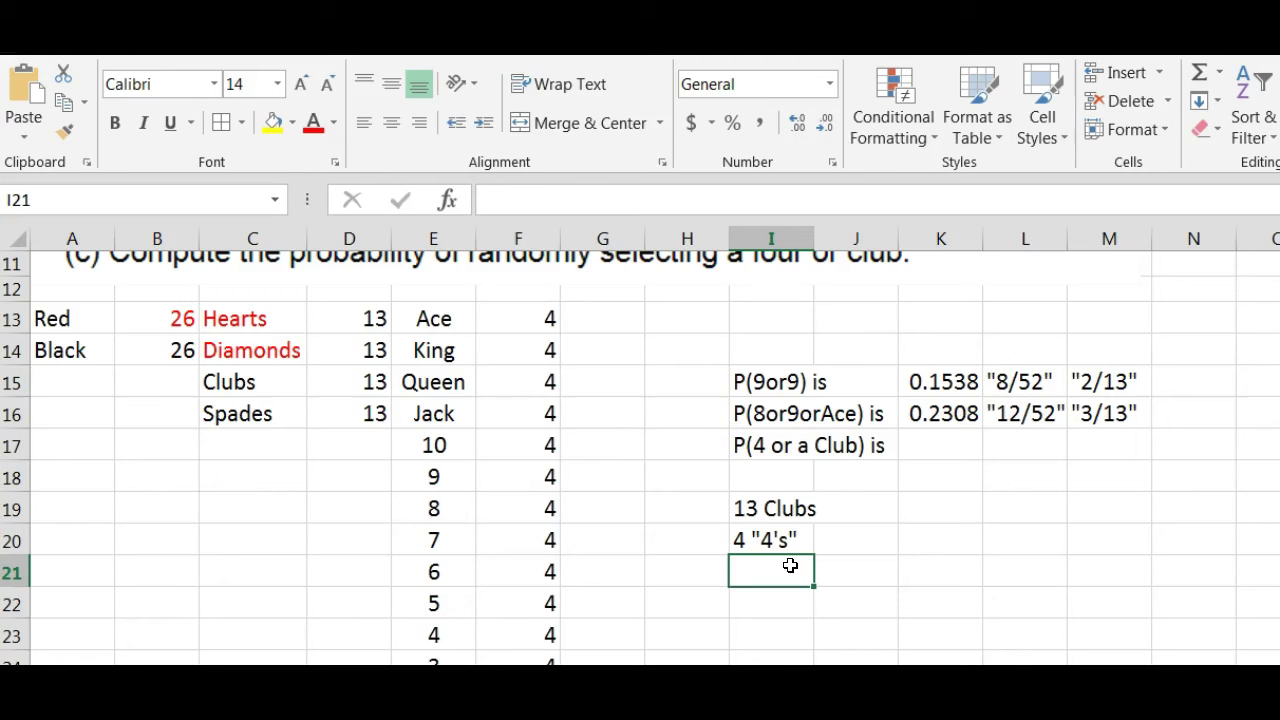
pyautogui.write('4')
pyautogui.press('BackSpace')
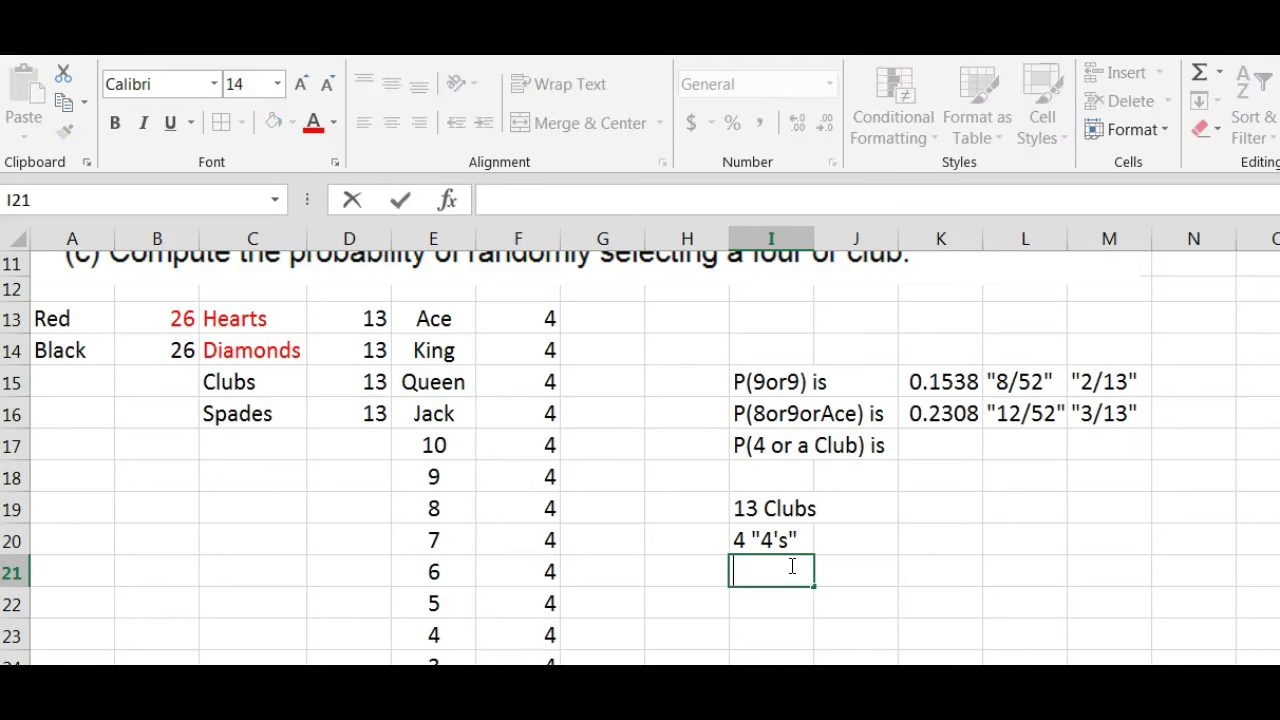
# Enter 13 in K19, 4 in K20, the note '4 clubs' in I21 and -1 in K21
pyautogui.click(903, 508)
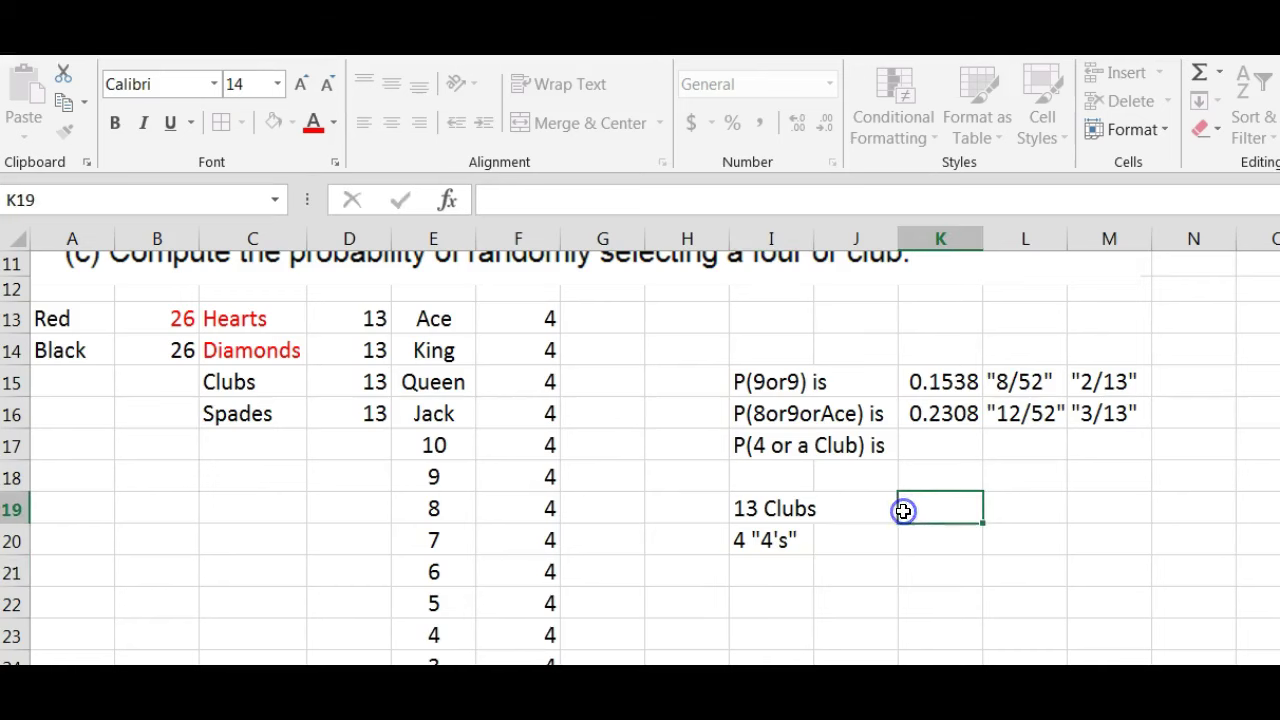
pyautogui.write('13')
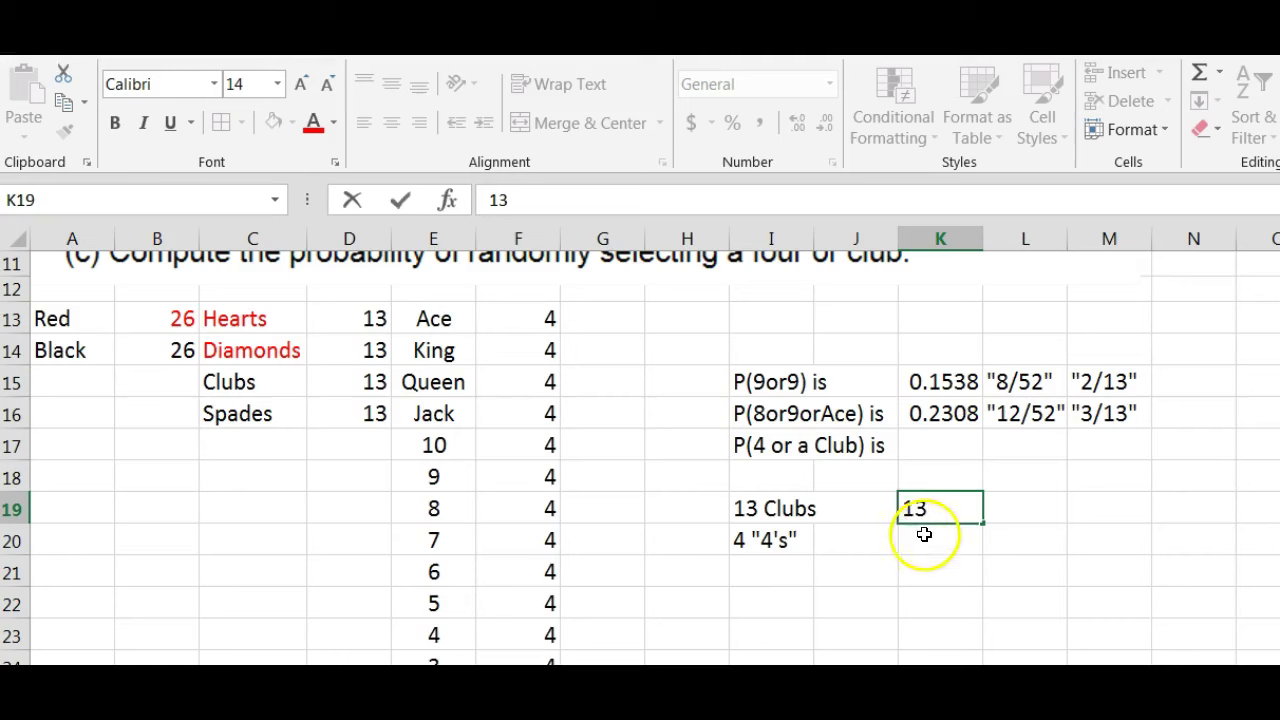
pyautogui.click(921, 537)
pyautogui.write('4')
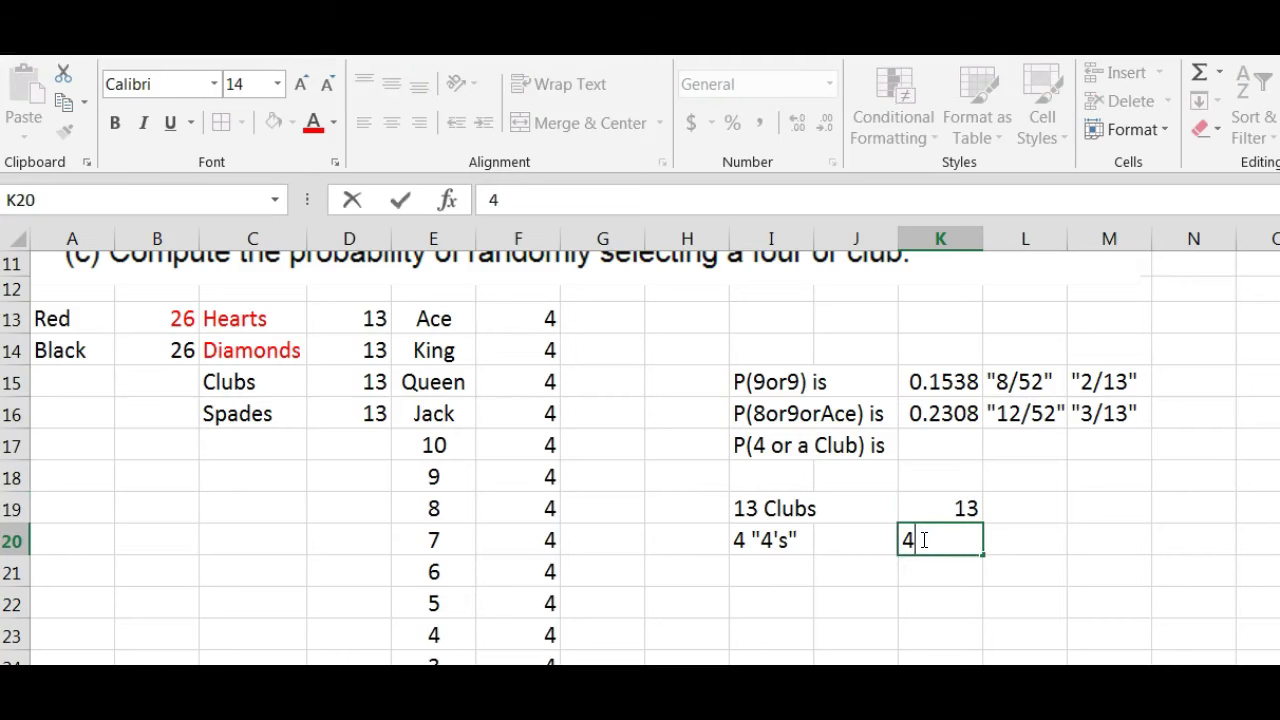
pyautogui.press('Return')
pyautogui.click(929, 553)
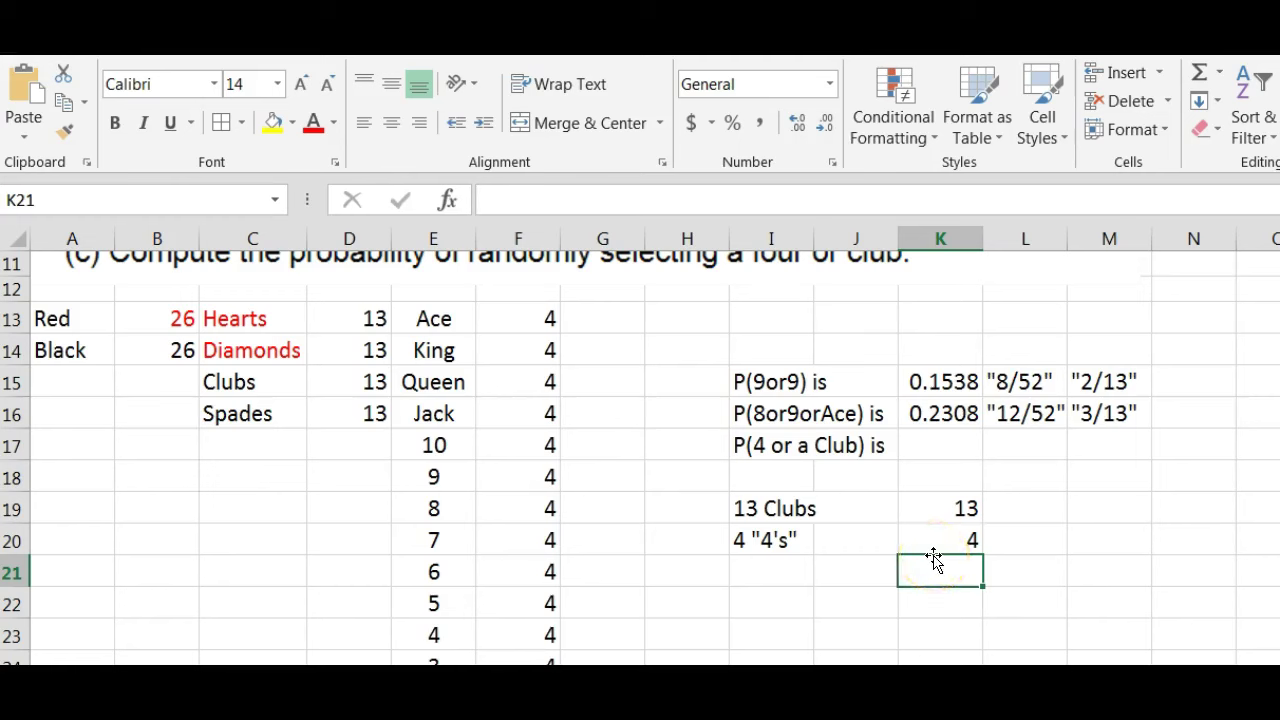
pyautogui.click(795, 565)
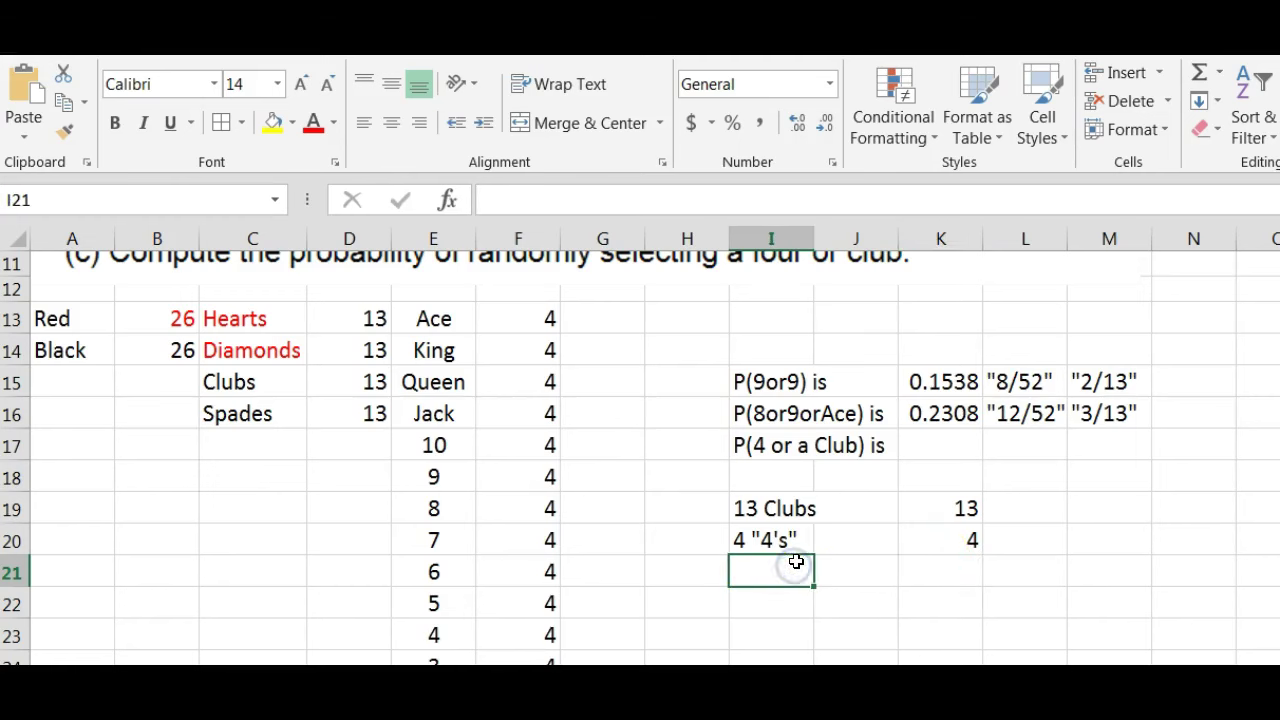
pyautogui.write('4 clubs')
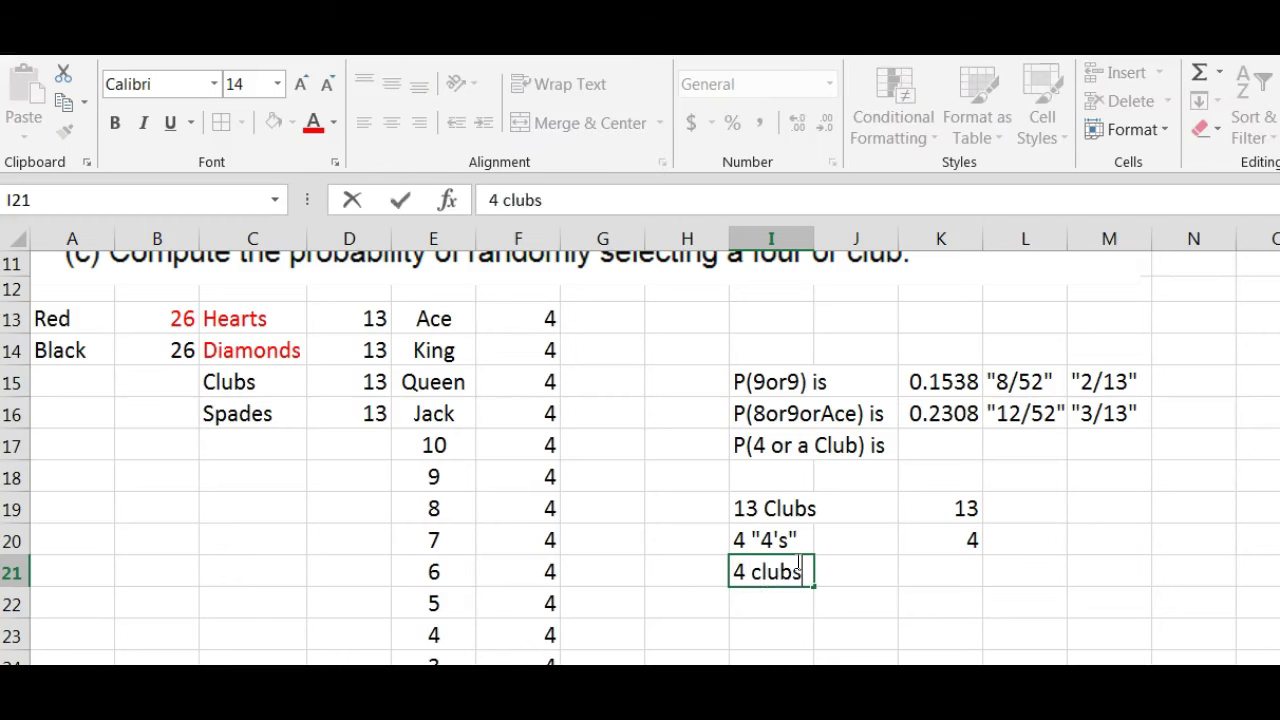
pyautogui.press('Return')
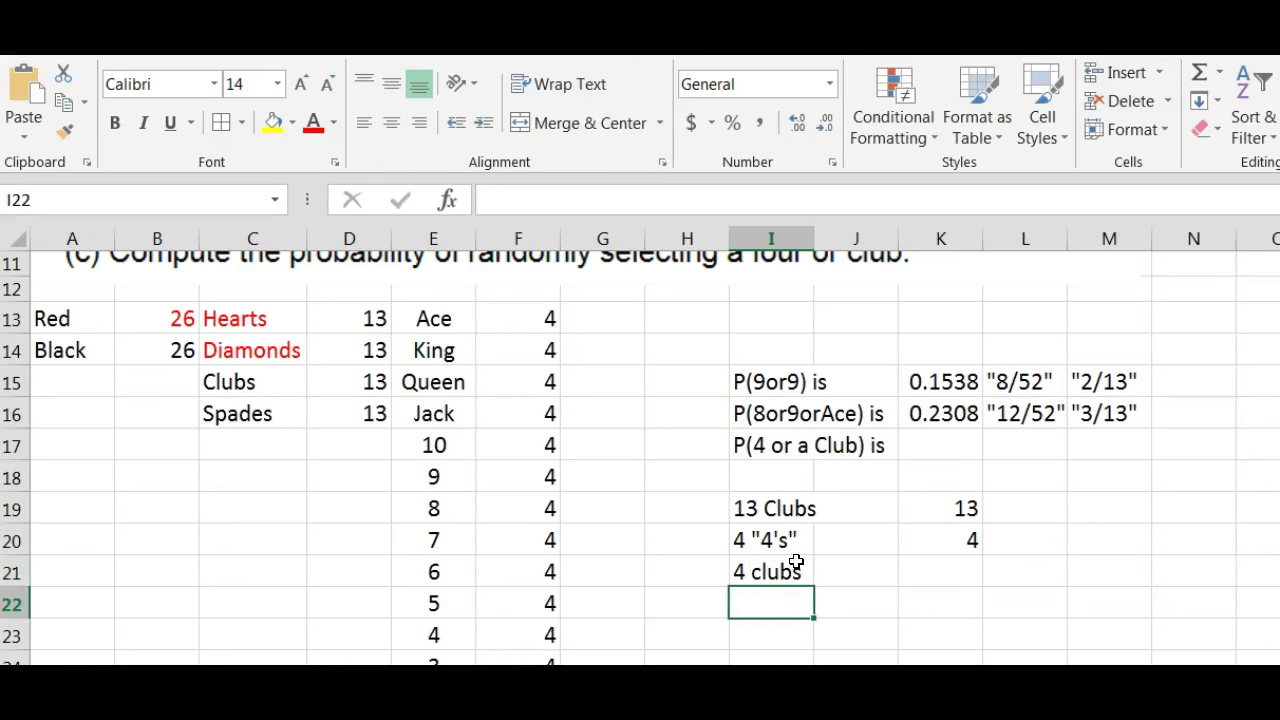
pyautogui.click(951, 565)
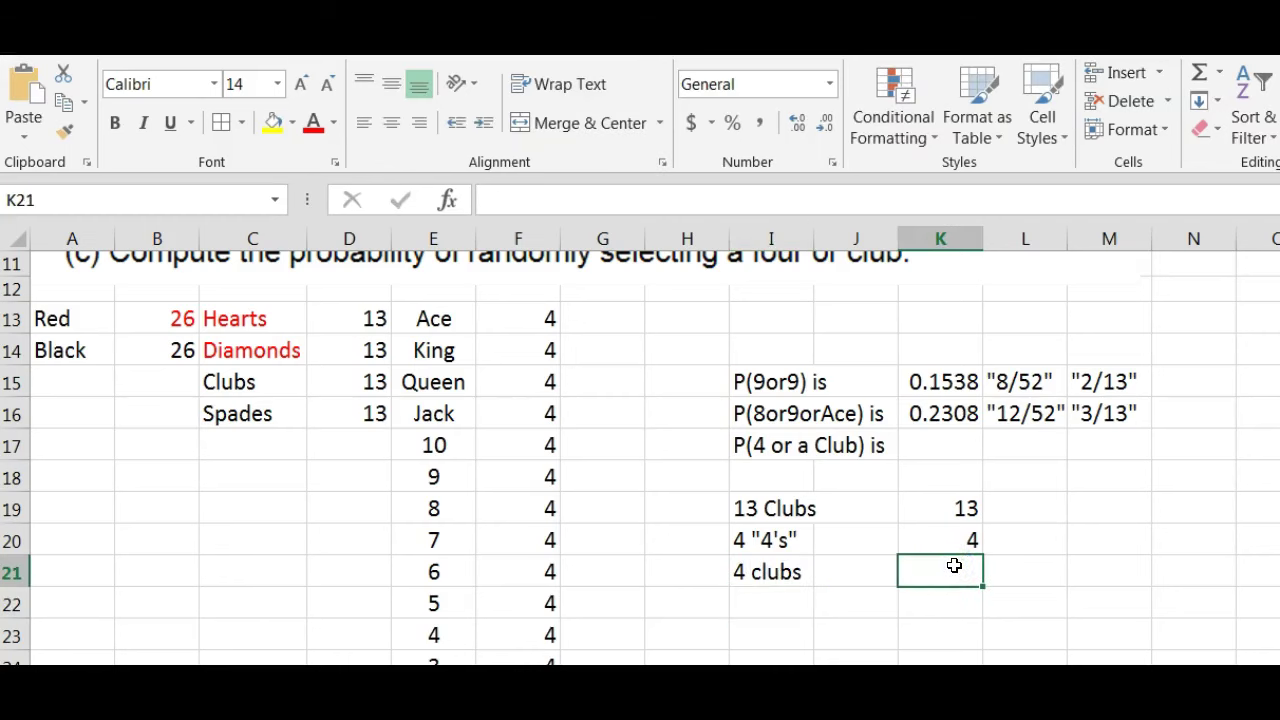
pyautogui.write('-1')
pyautogui.press('Return')
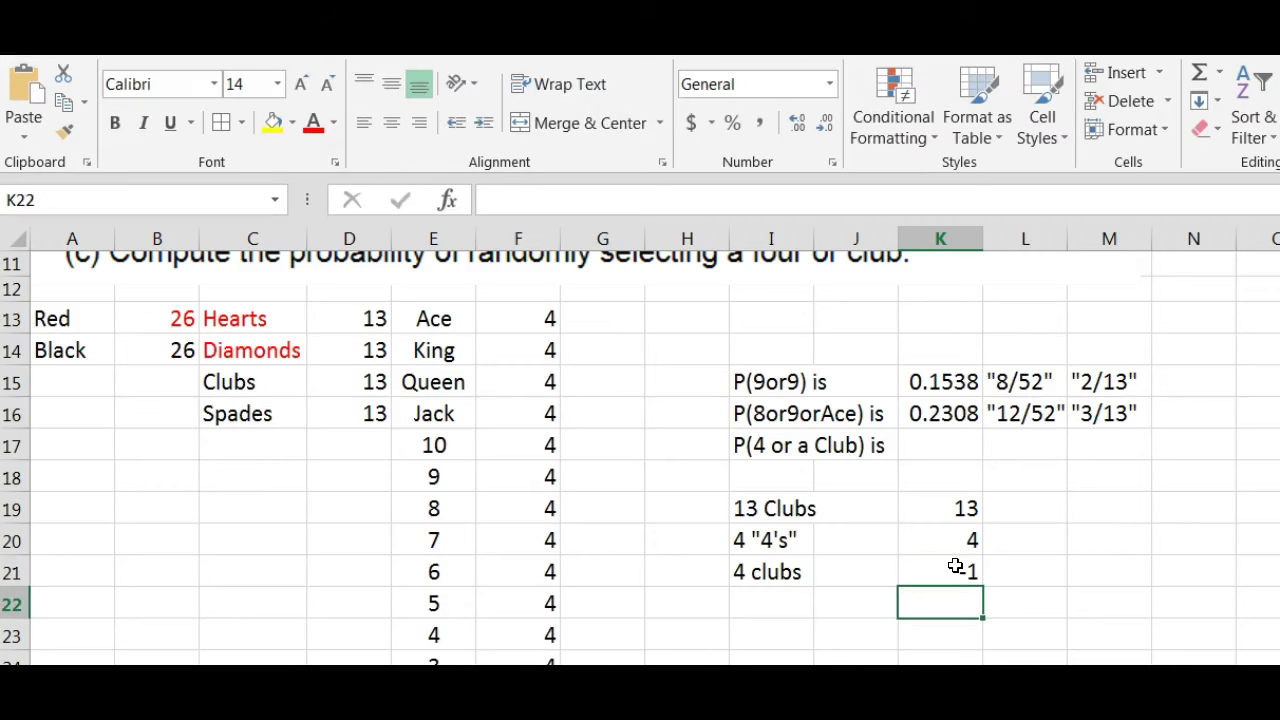
# Total the counts in K22 with =K19+K20+K21, giving 16
pyautogui.write('=')
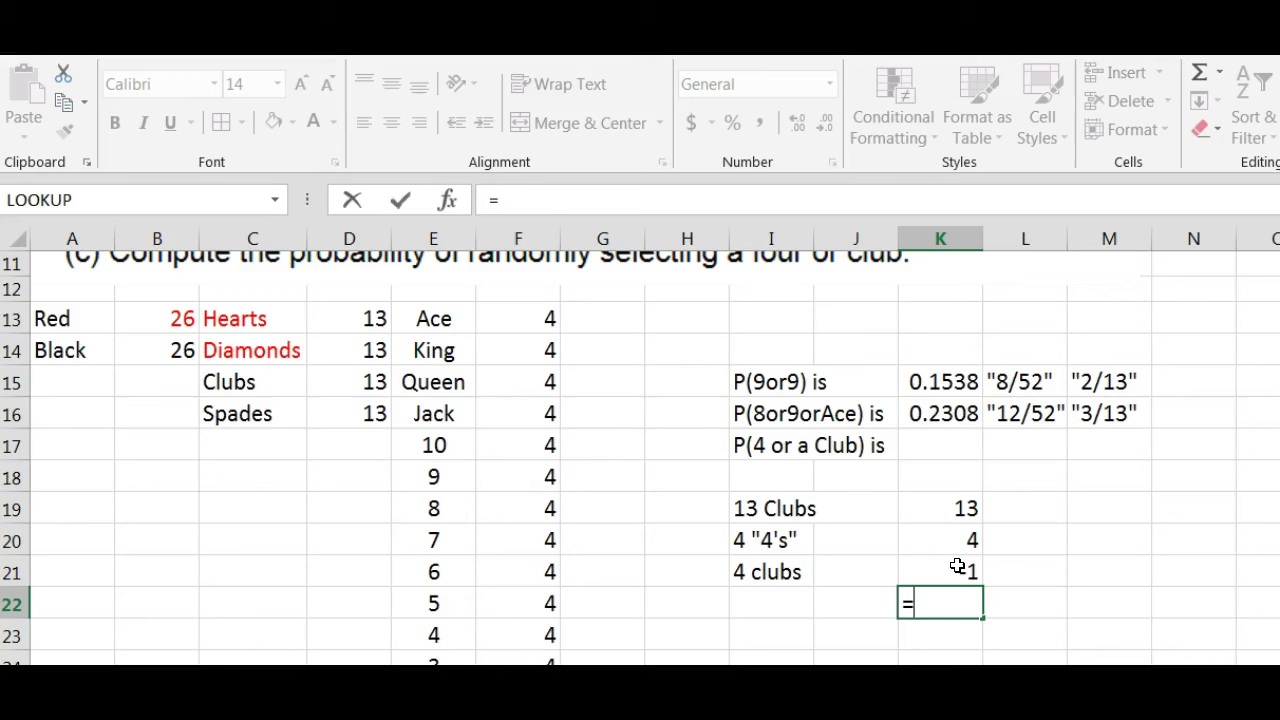
pyautogui.click(950, 516)
pyautogui.write('+')
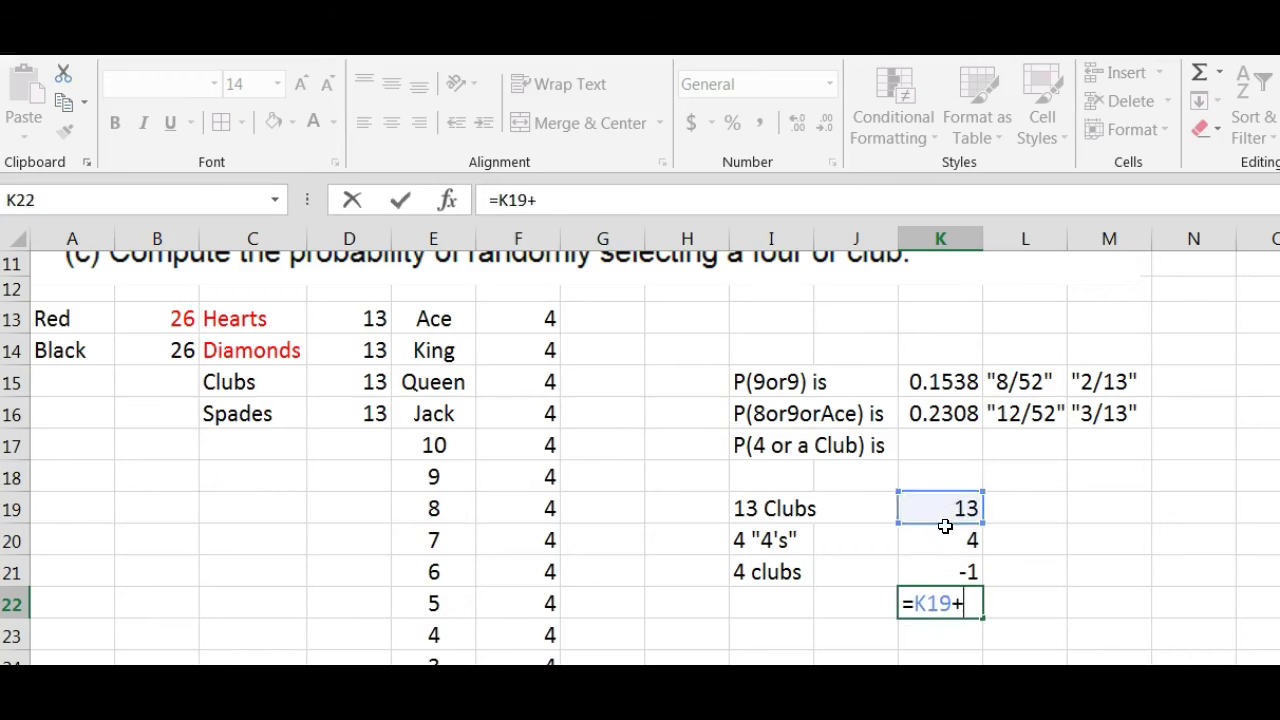
pyautogui.click(945, 537)
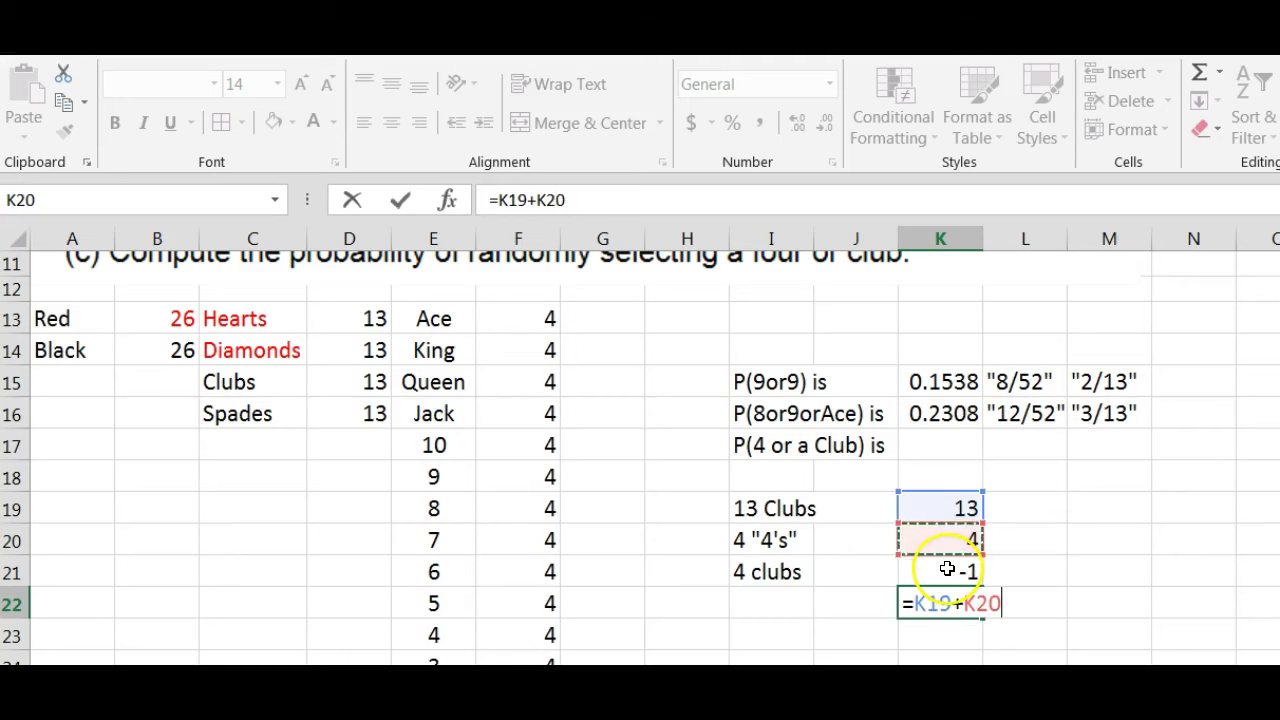
pyautogui.write('+')
pyautogui.click(947, 571)
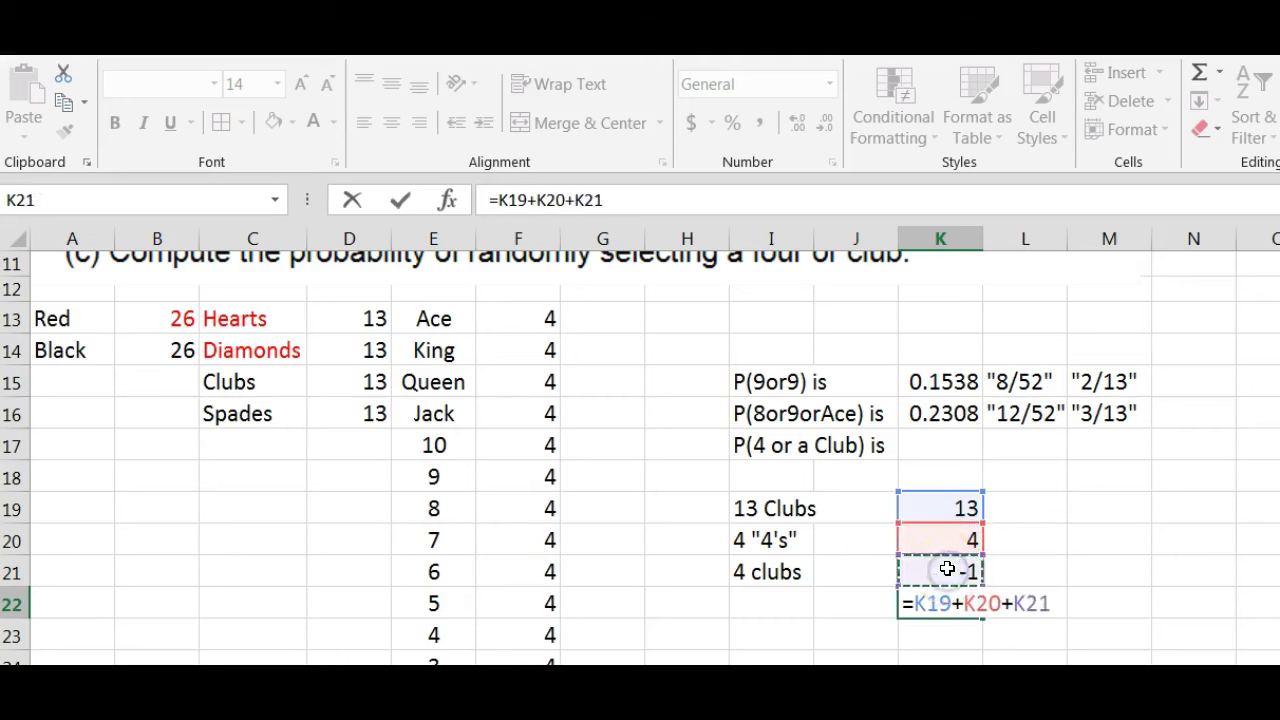
pyautogui.press('Return')
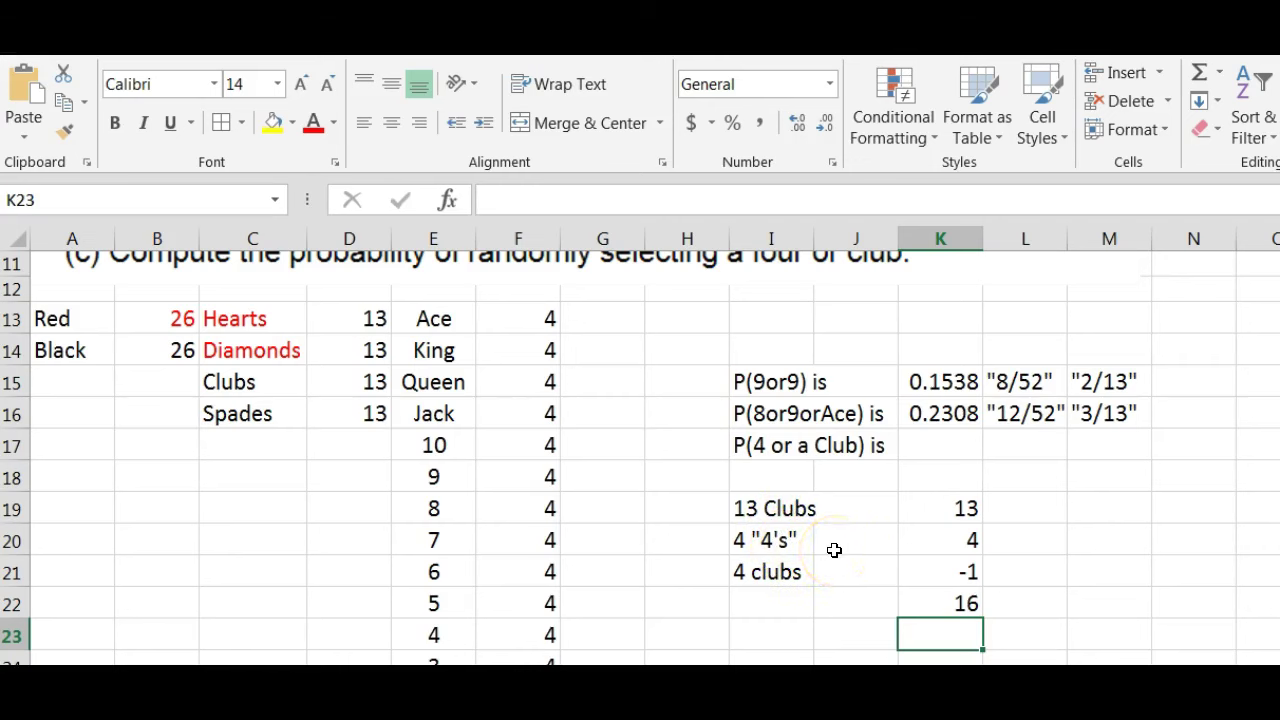
# Enter the quoted fractions "16/52" in L17 and "4/13" in M17
pyautogui.click(1040, 445)
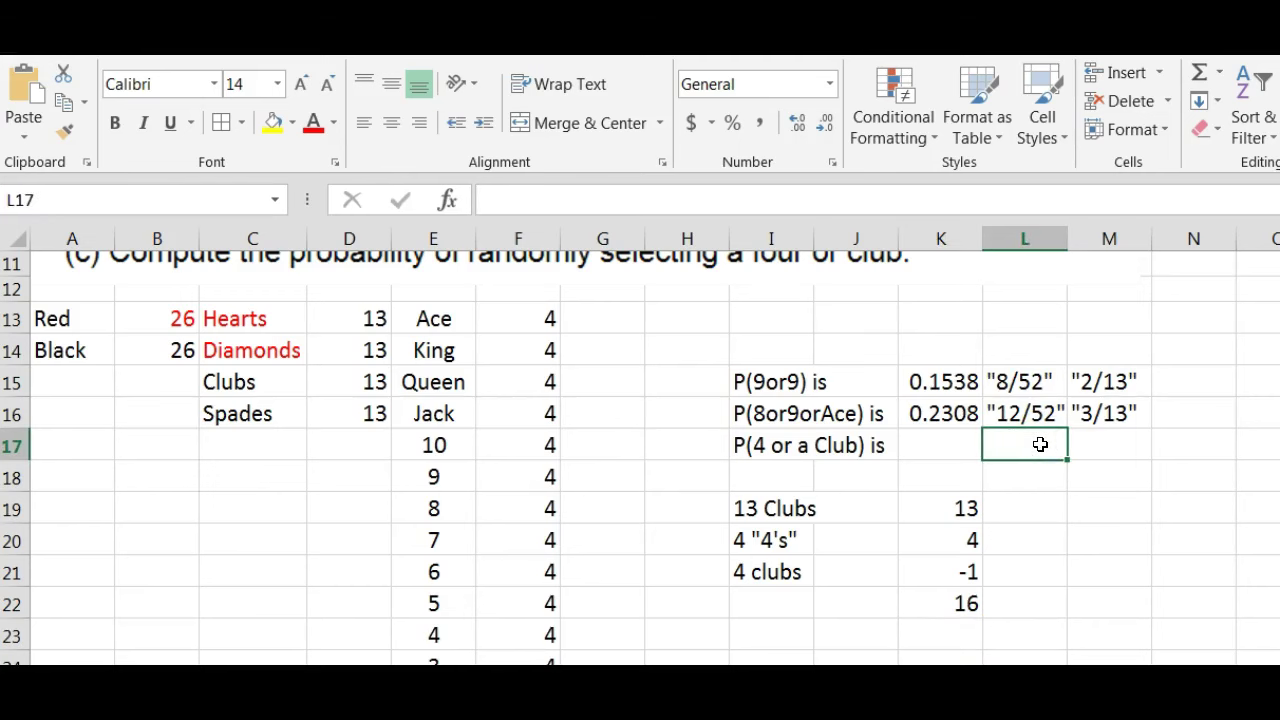
pyautogui.write('"')
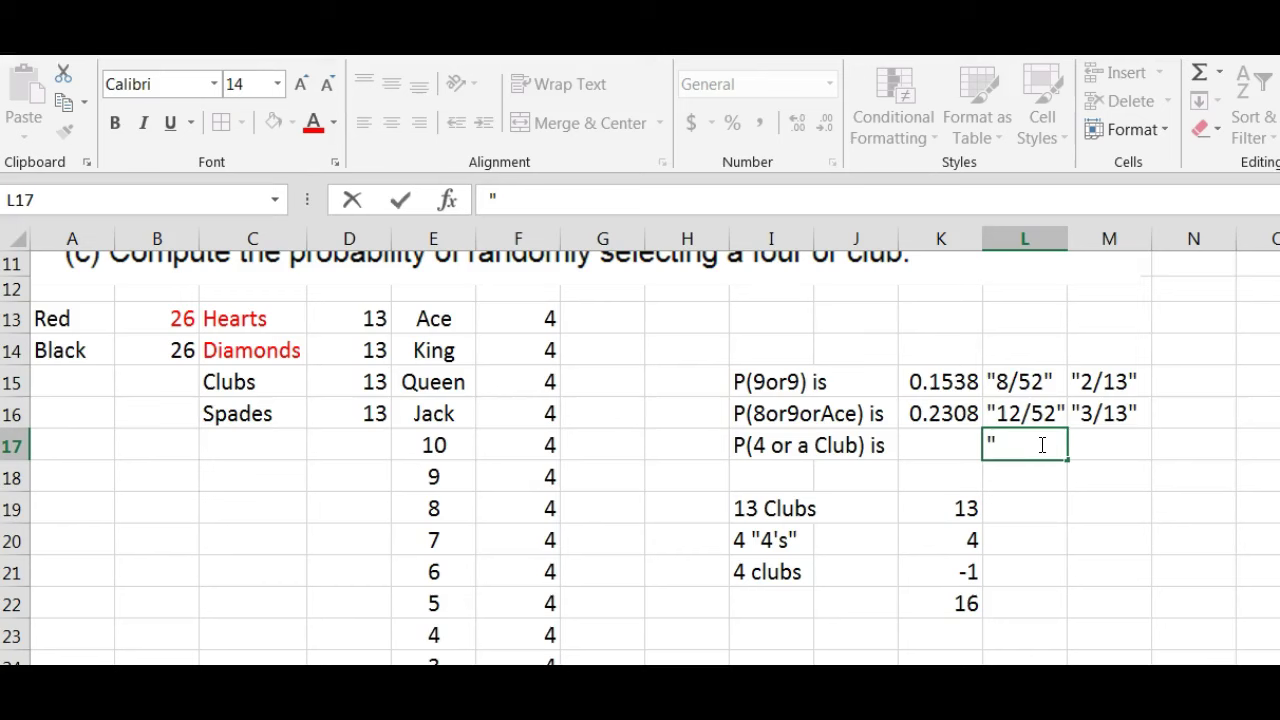
pyautogui.write('16/52"')
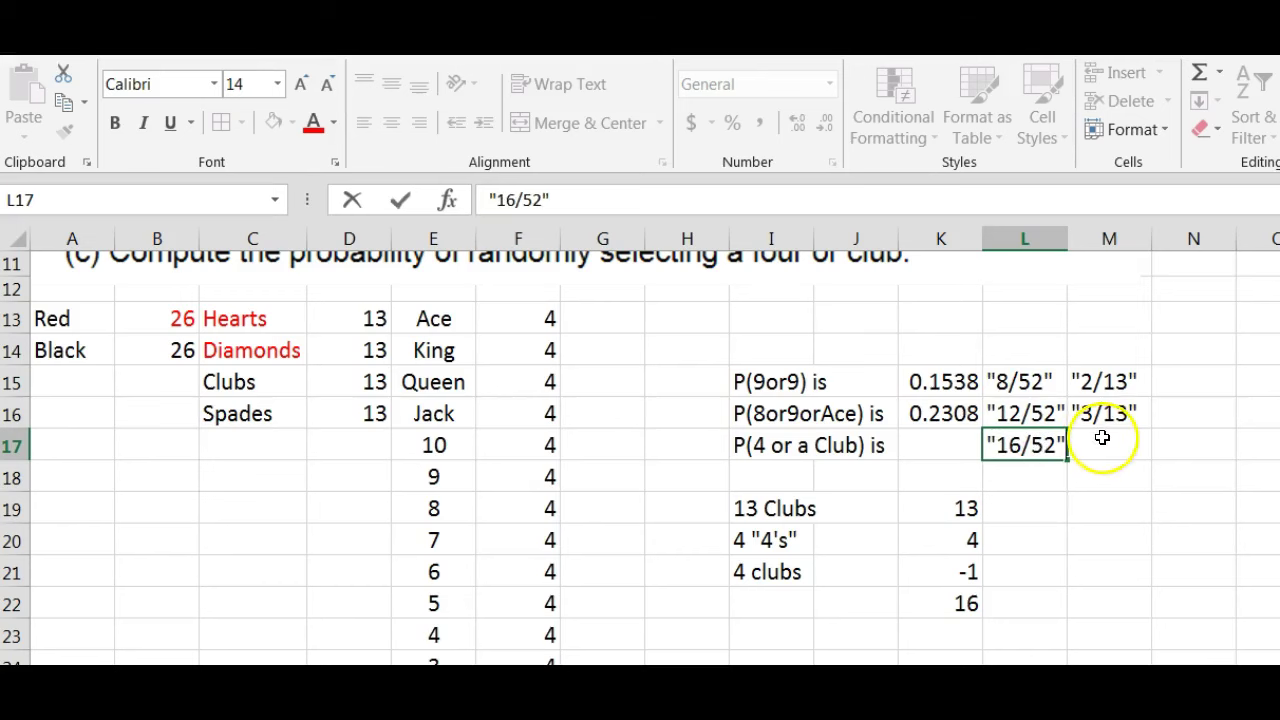
pyautogui.click(1132, 449)
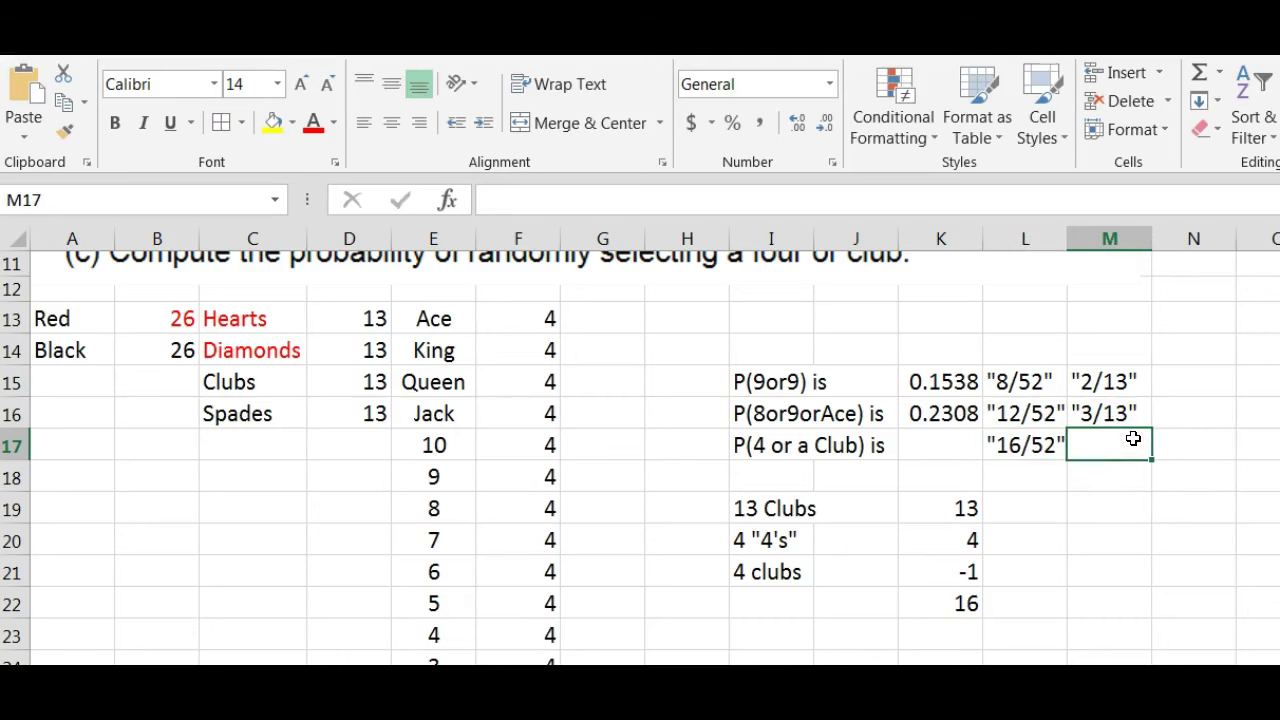
pyautogui.write('"')
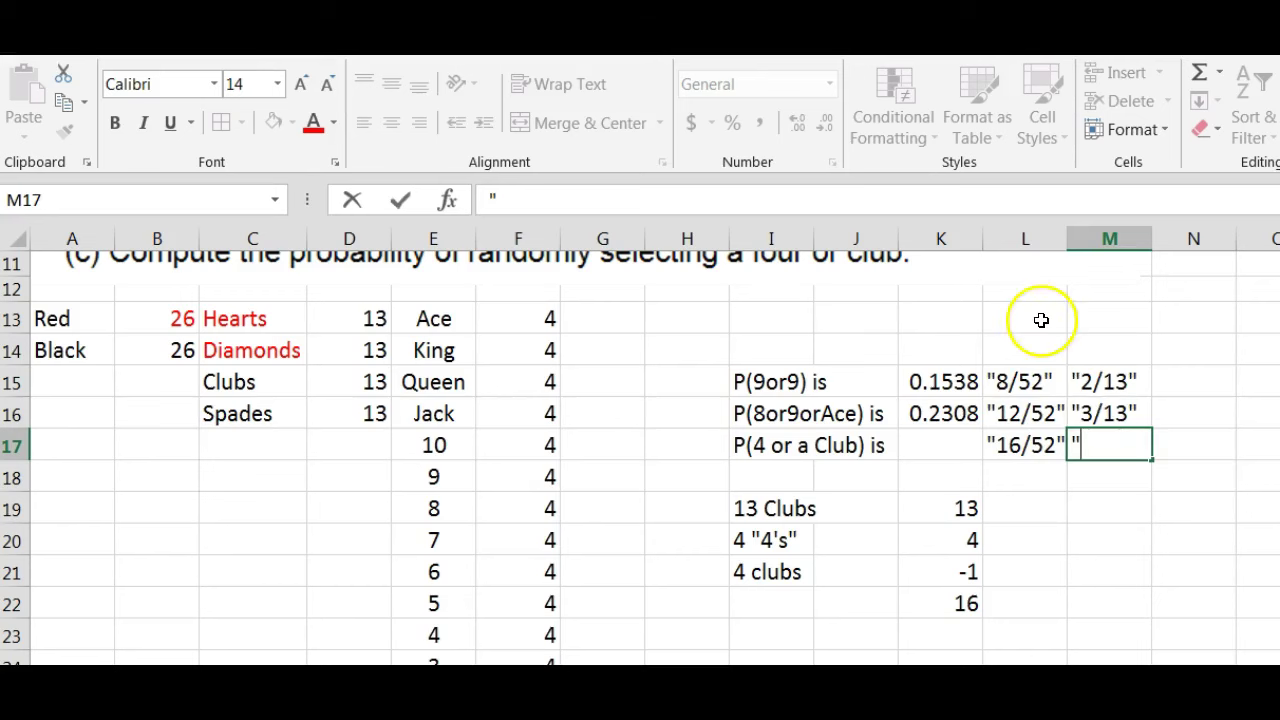
pyautogui.write('4/1')
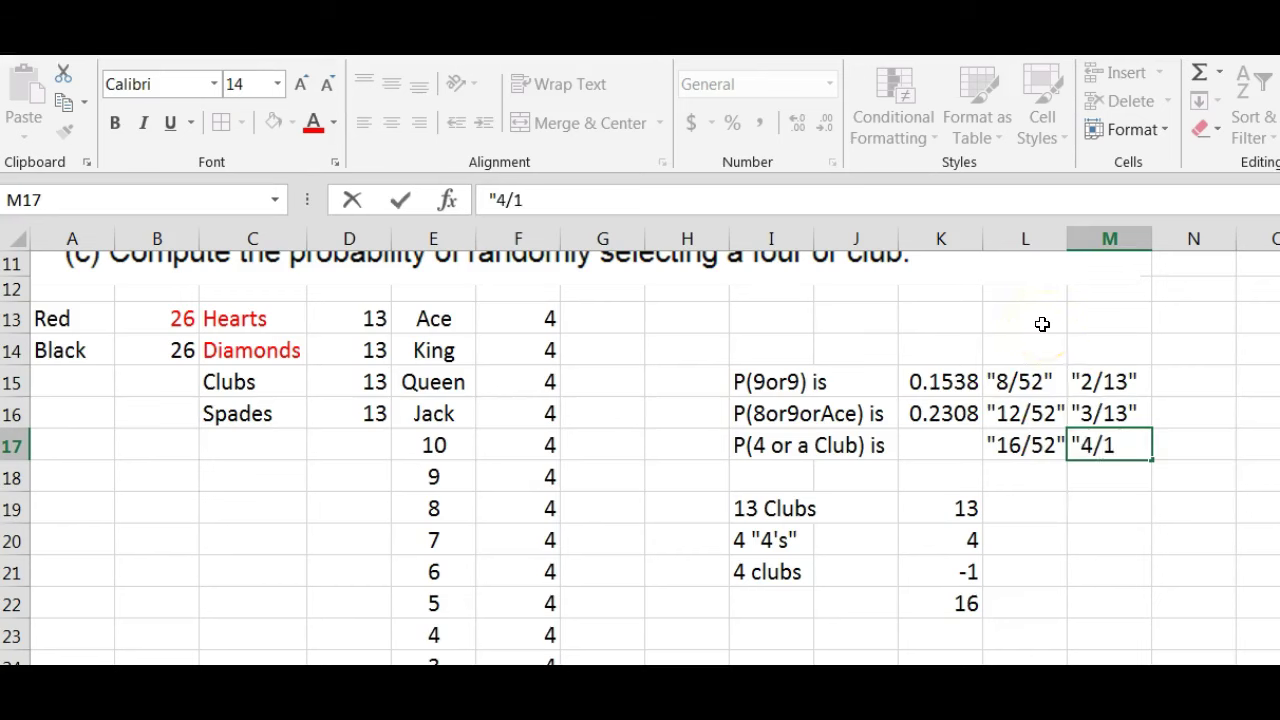
pyautogui.press('BackSpace')
pyautogui.write('13')
pyautogui.write('"')
pyautogui.press('Return')
pyautogui.click(961, 458)
pyautogui.click(964, 467)
pyautogui.click(968, 446)
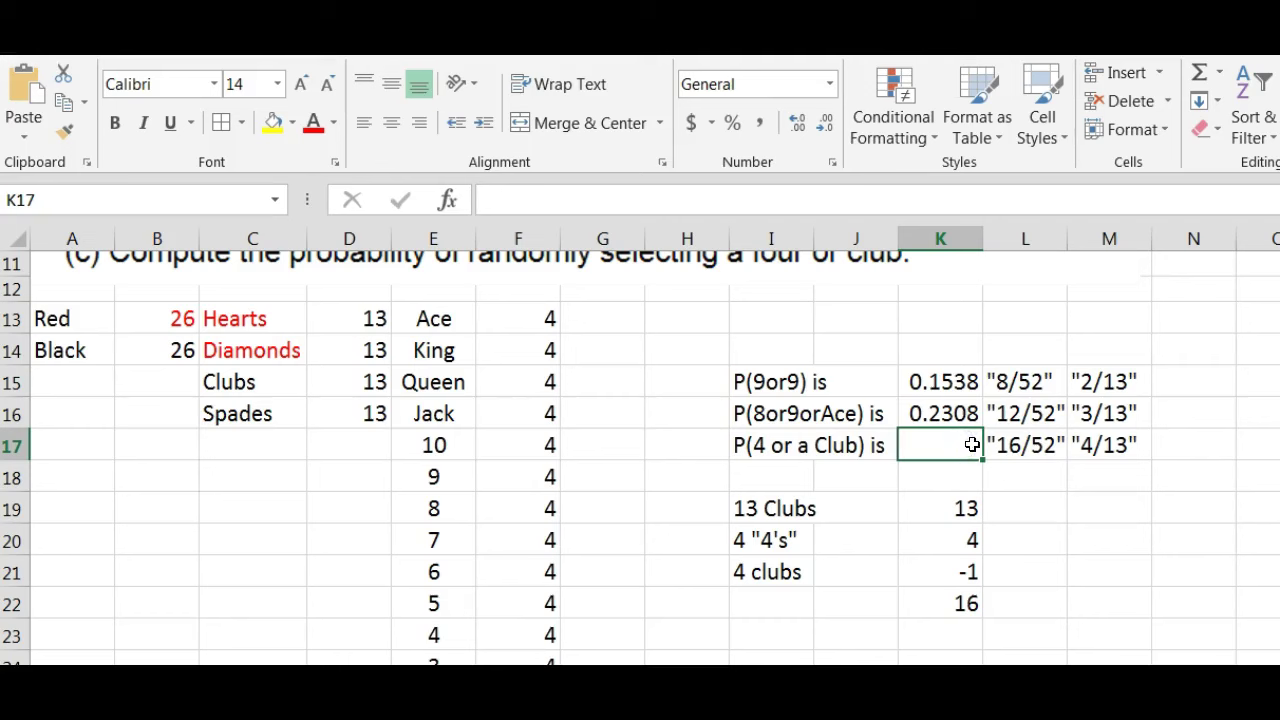
# Enter =(F23+D15-1)/52 in K17, giving 0.3077
pyautogui.write('=(')
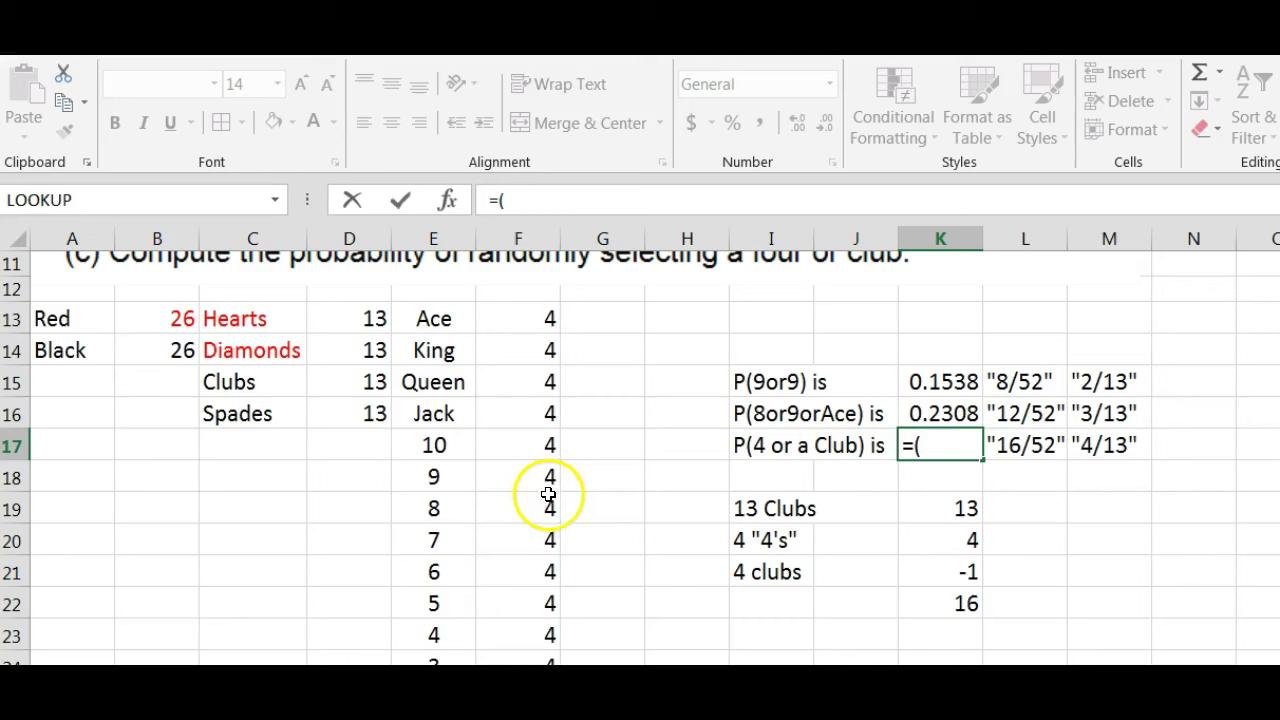
pyautogui.click(548, 632)
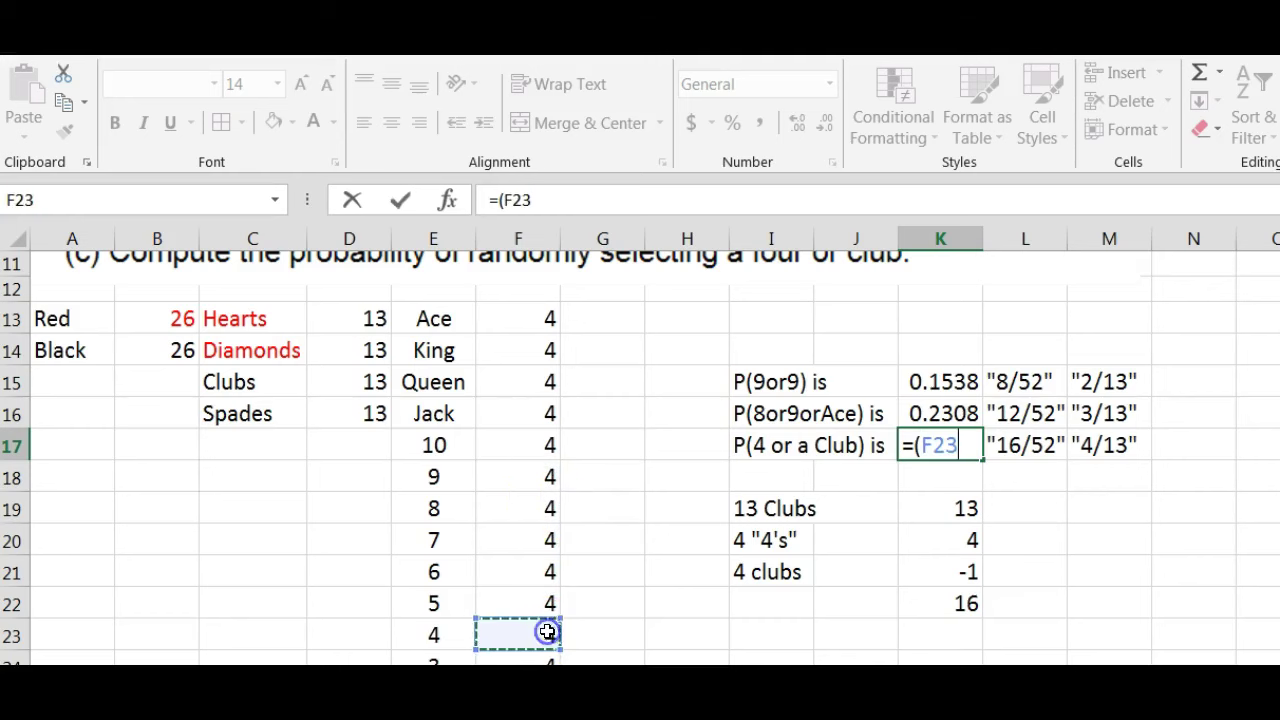
pyautogui.write('+')
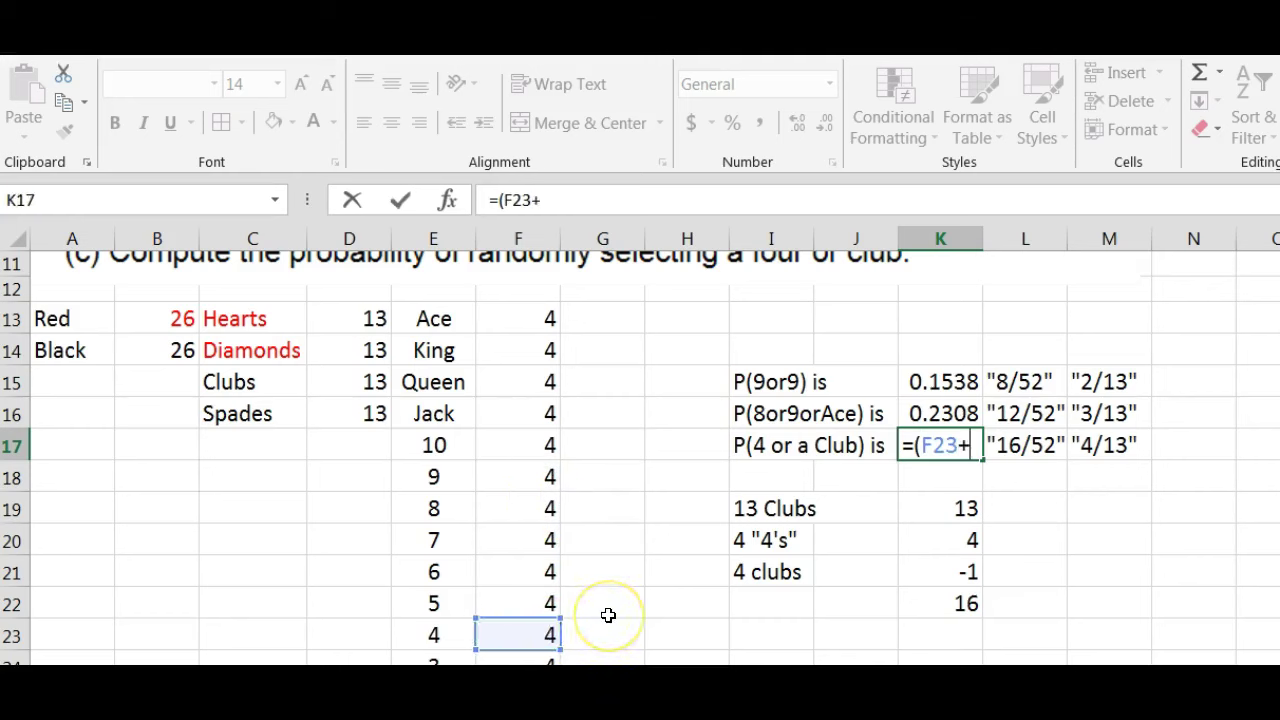
pyautogui.click(345, 388)
pyautogui.write('-1')
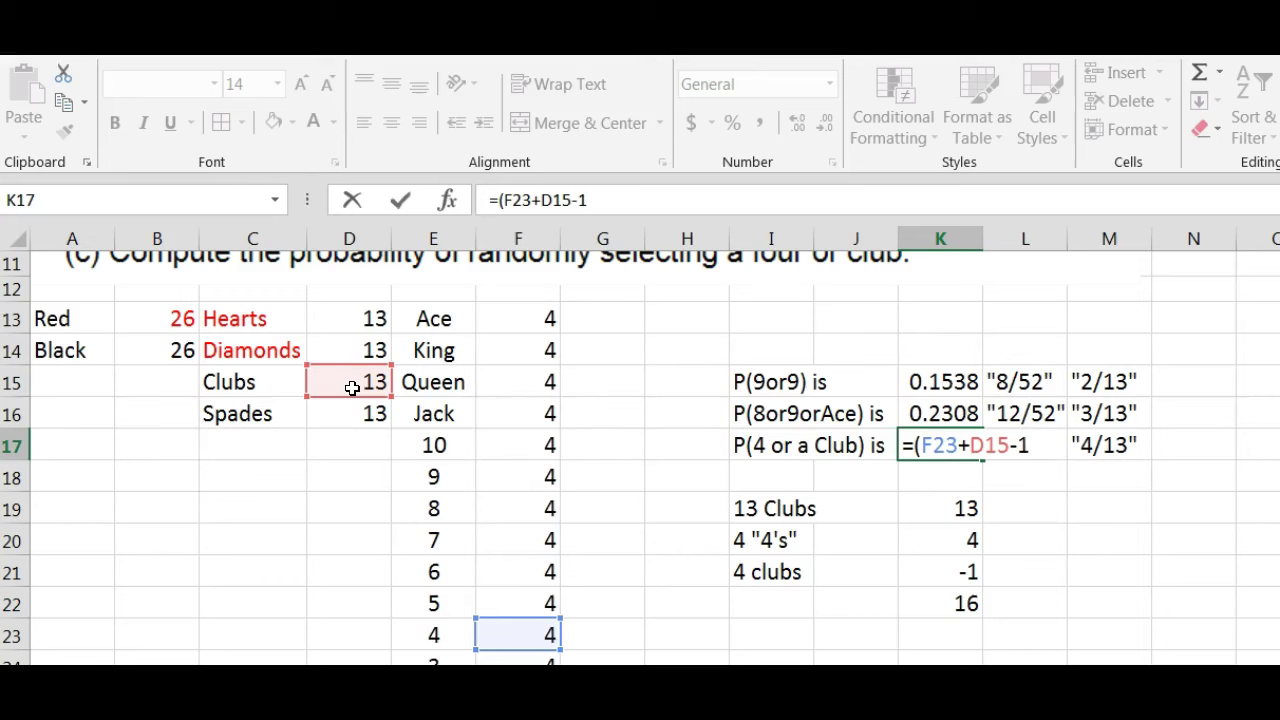
pyautogui.write(')/52')
pyautogui.press('Return')
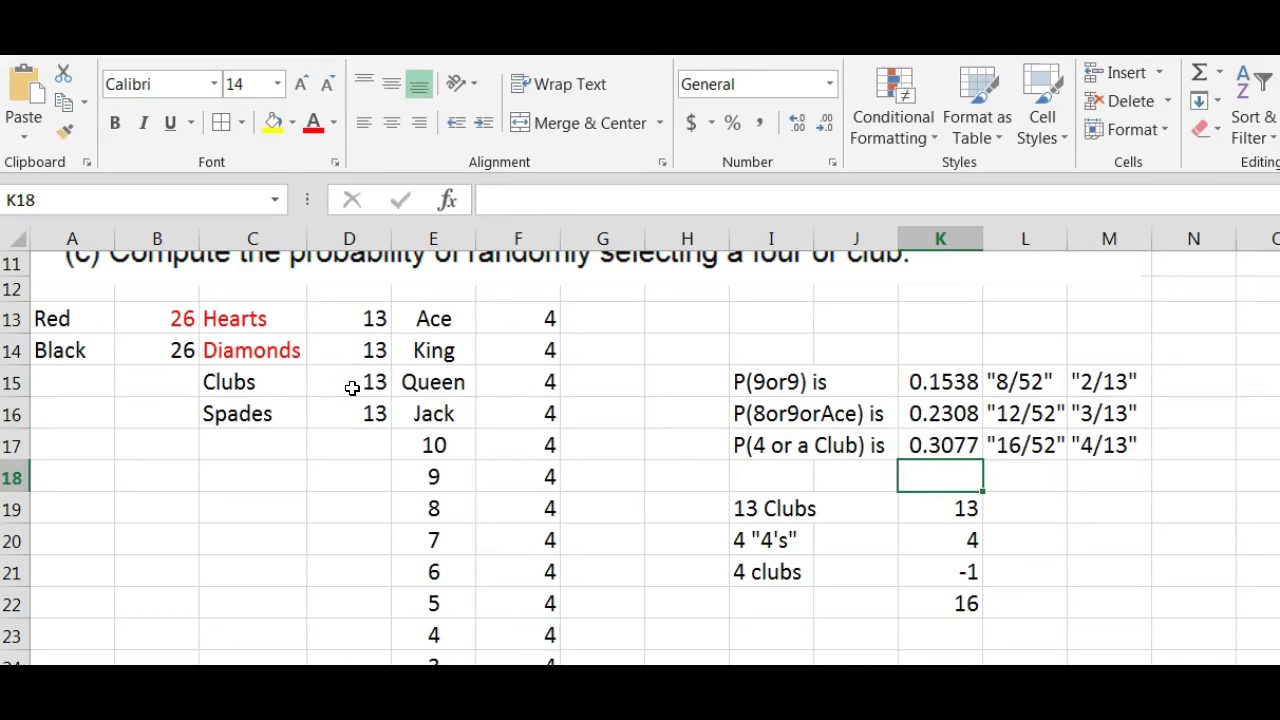